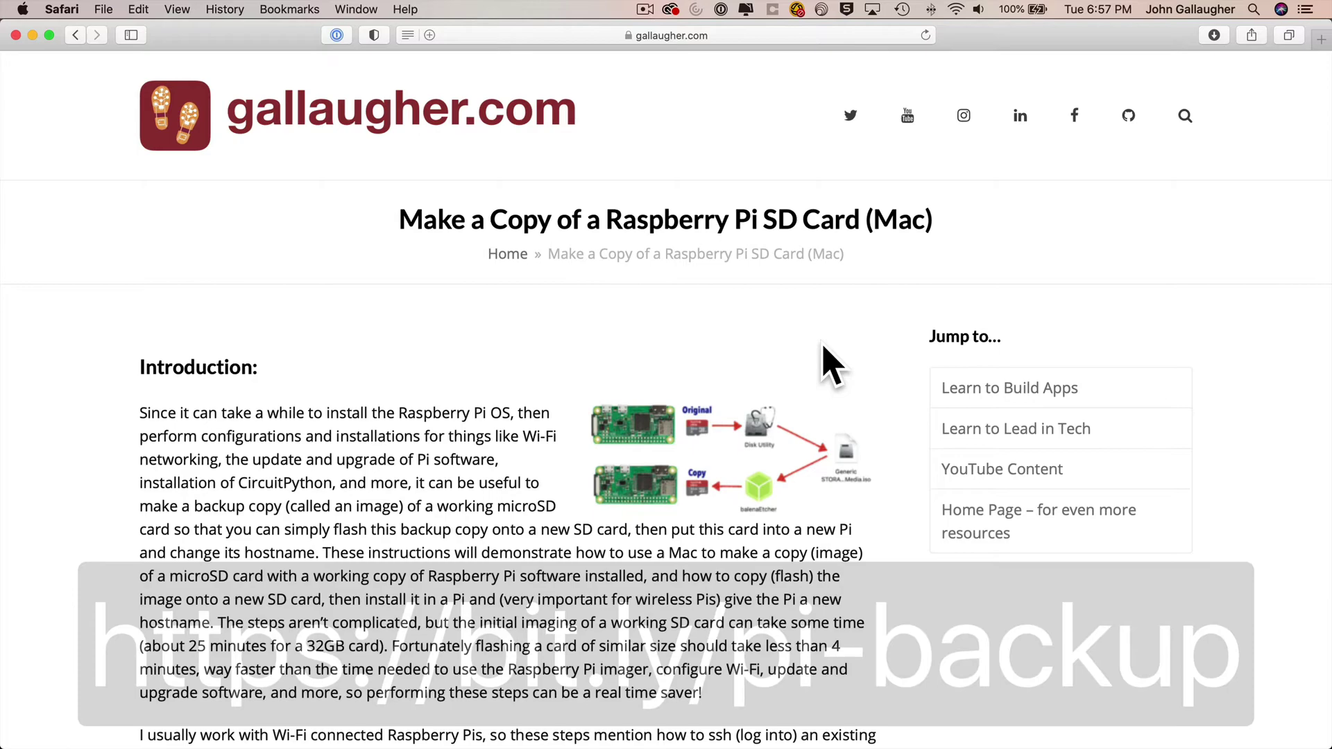
- Scroll the guide down to Step 1, setting a temporary hostname like pi-backup via raspi-config
scroll(825, 350, "down", 10)
scroll(820, 344, "down", 6)
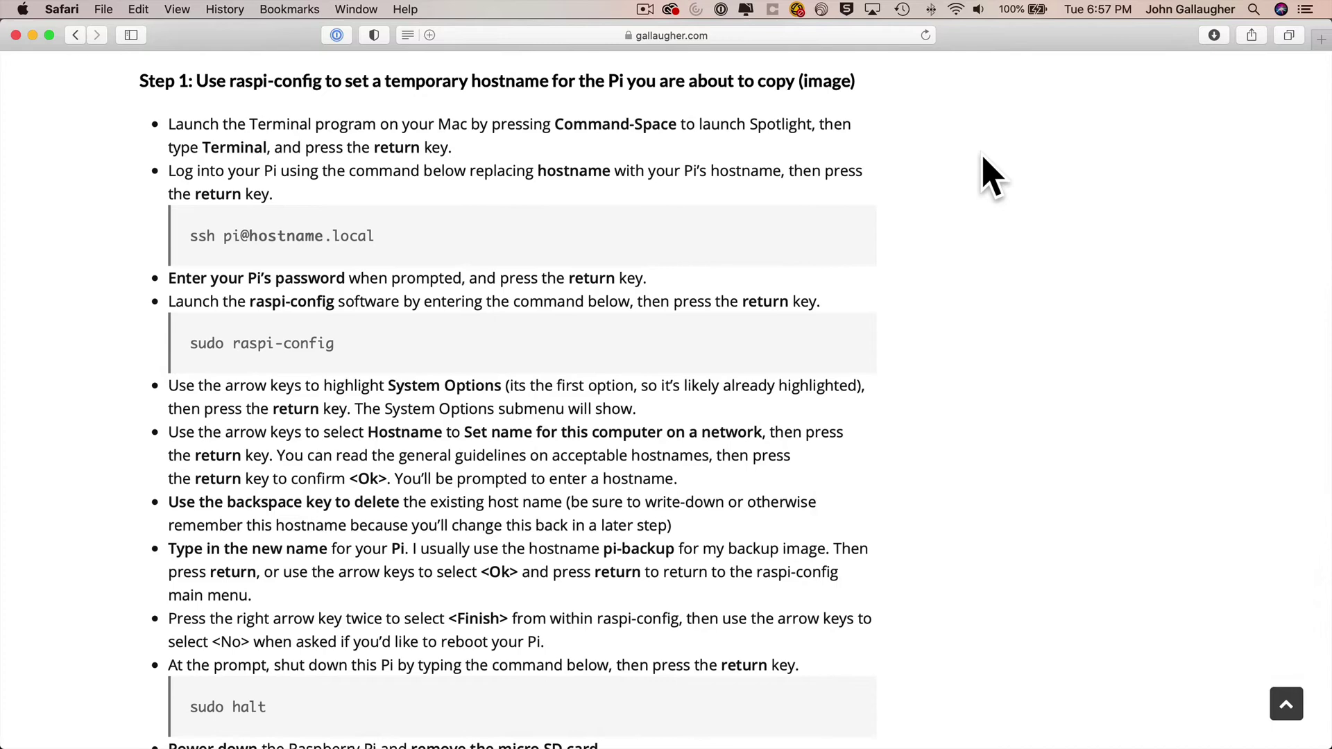
- Launch Terminal and enlarge its text size
key("super+space")
type("terminal")
key("Return")
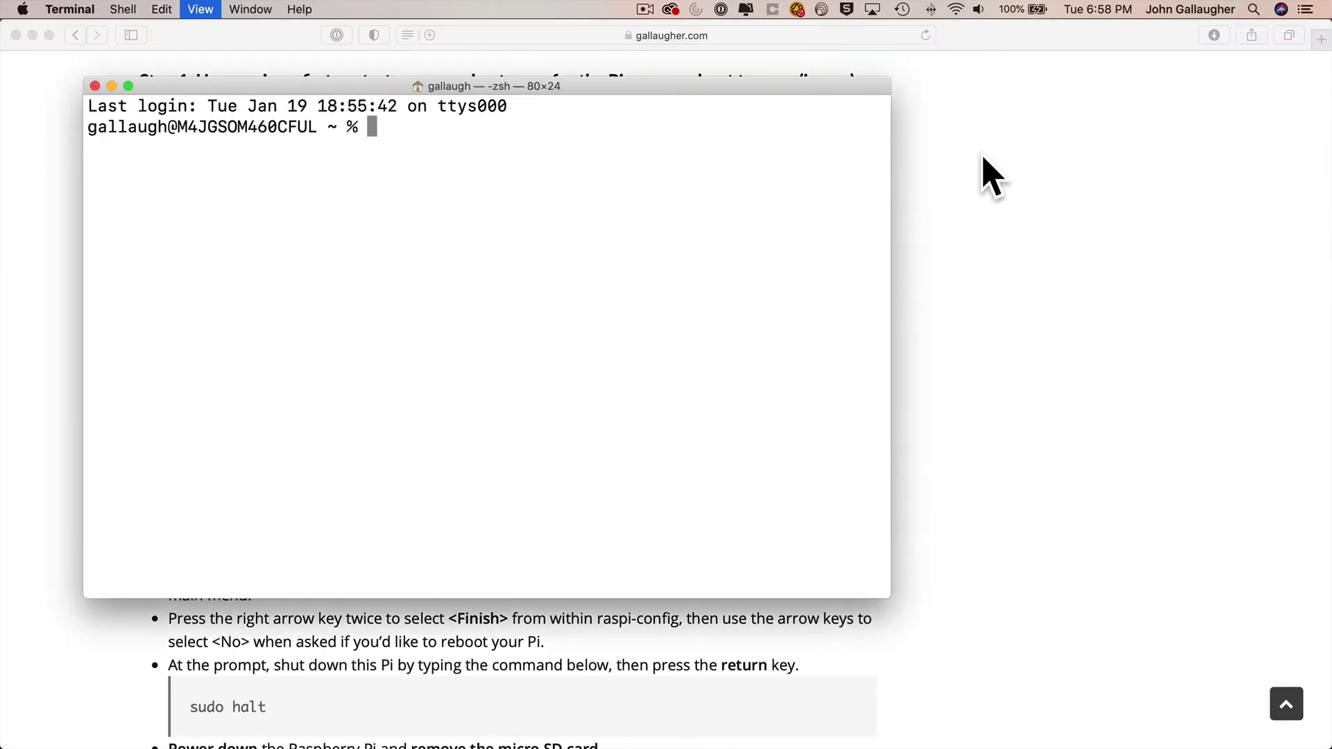
key("super+shift+plus")
key("super+shift+plus")
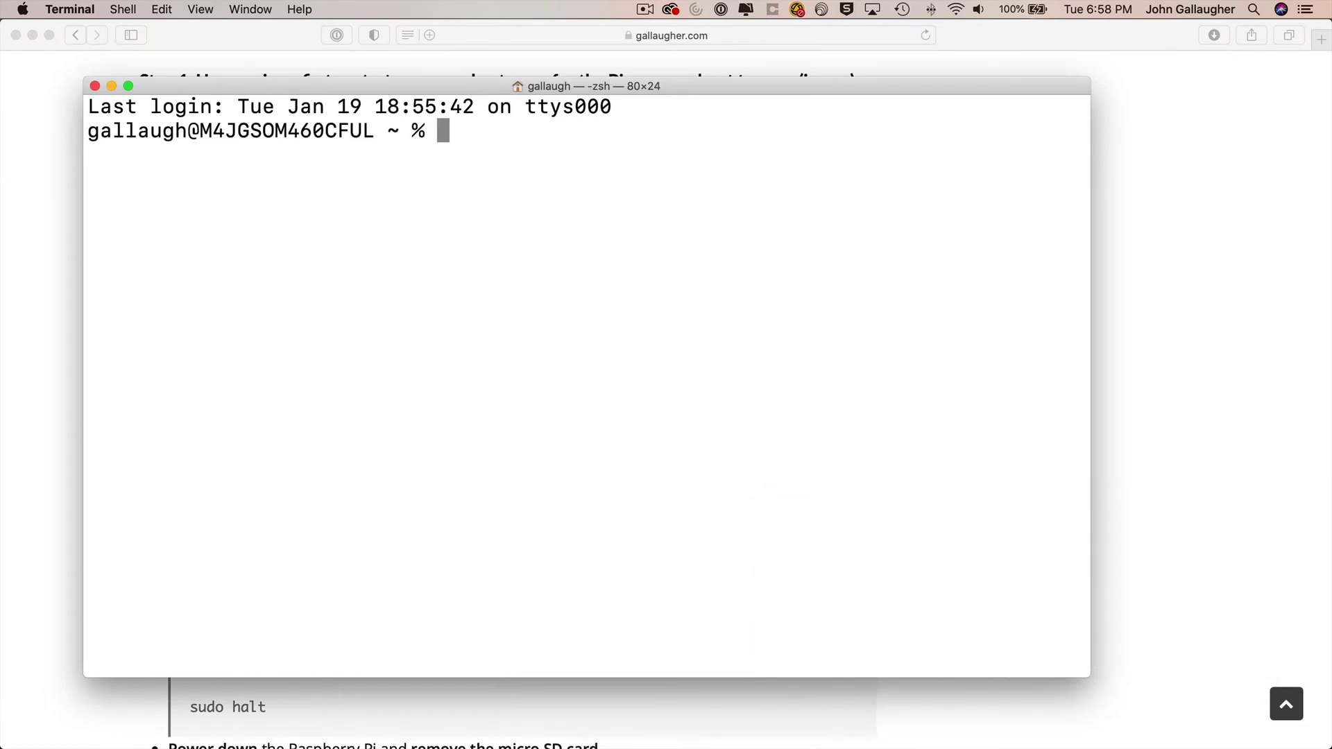
type("ssh pi")
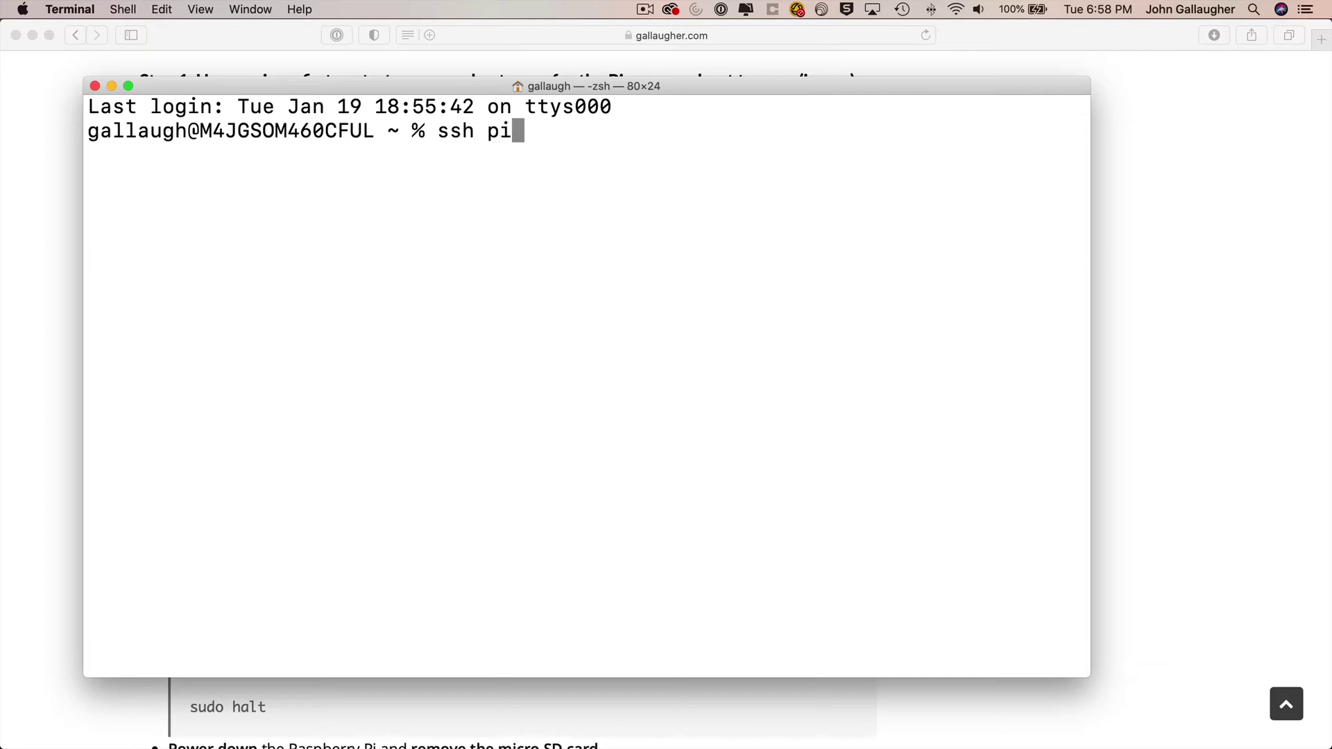
type("@")
type("mil-mas")
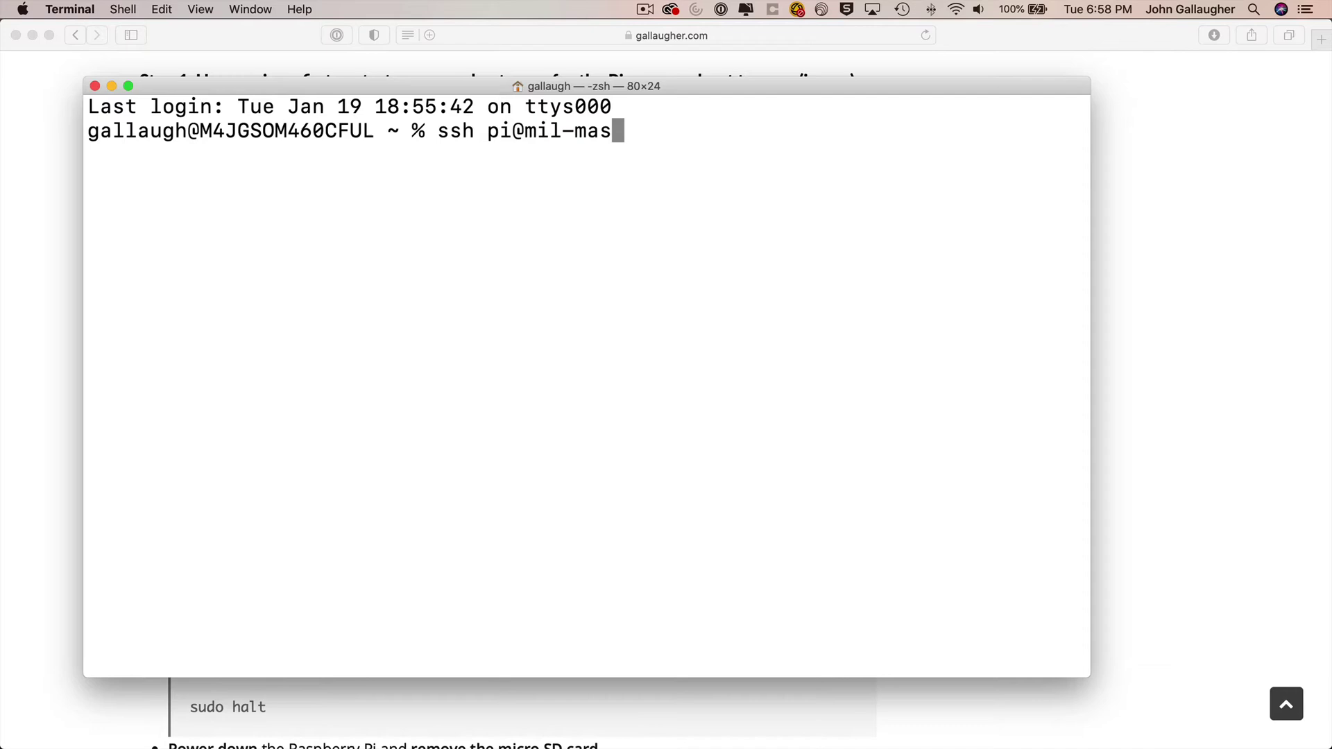
type("caras.local")
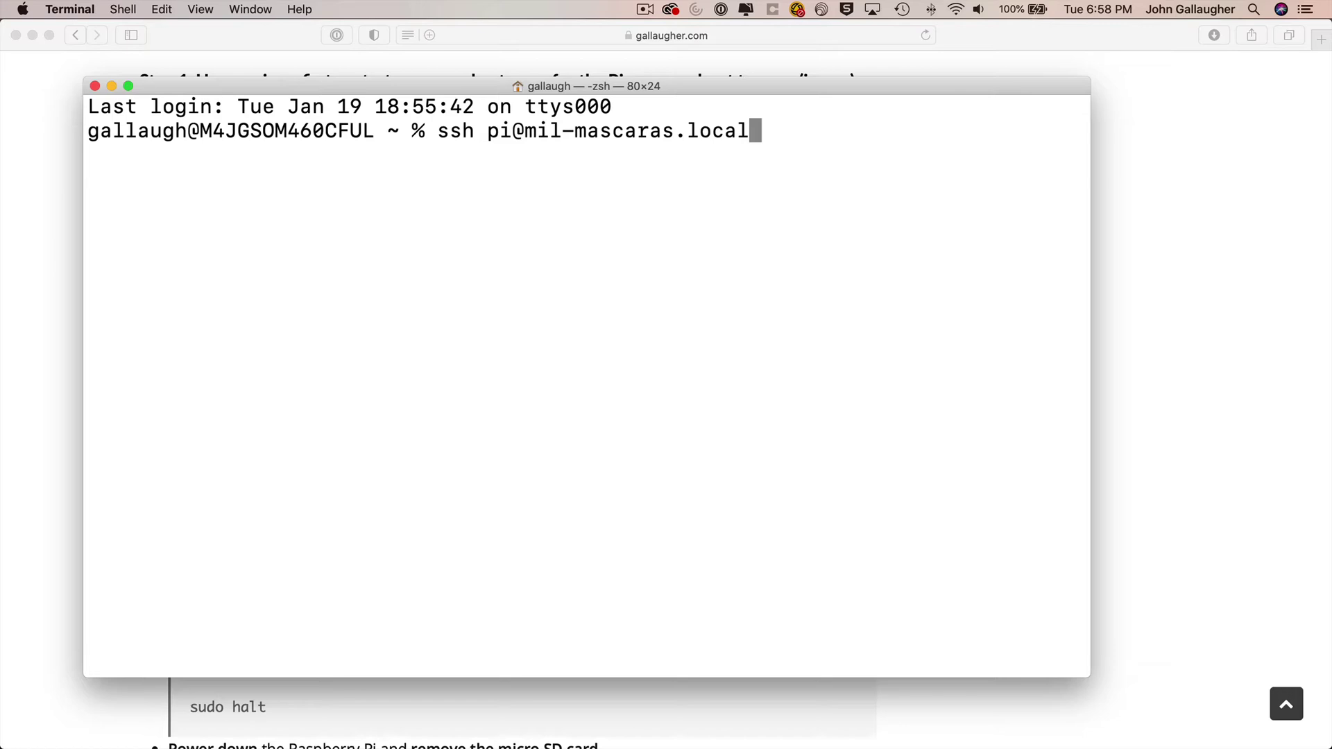
key("Return")
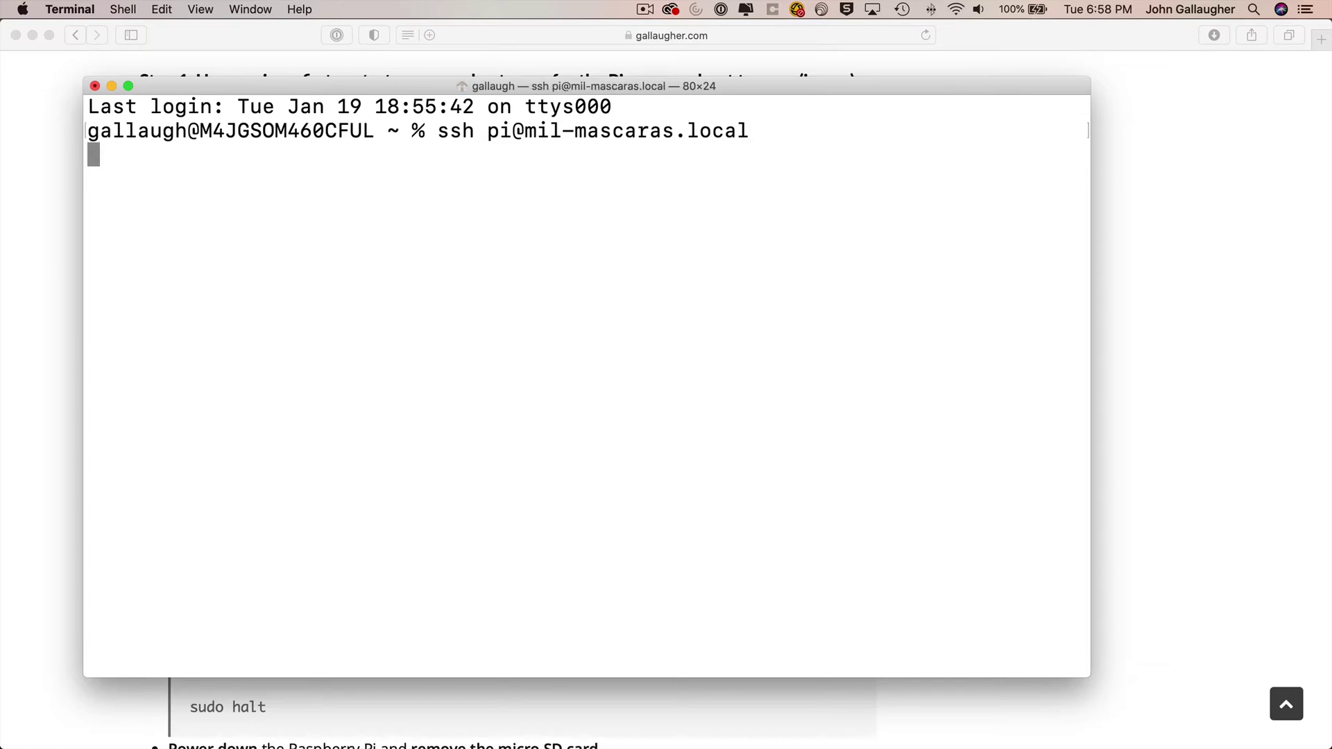
type("yes")
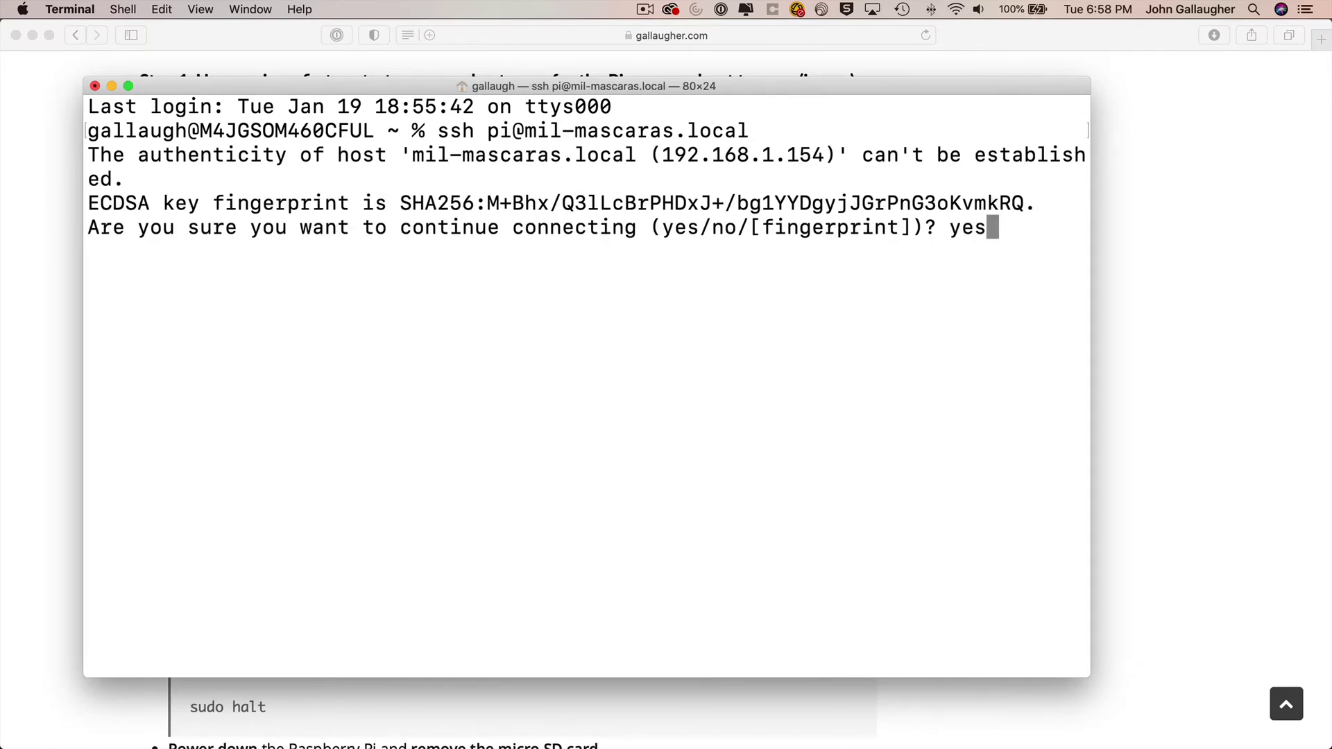
key("Return")
type("yes")
key("Return")
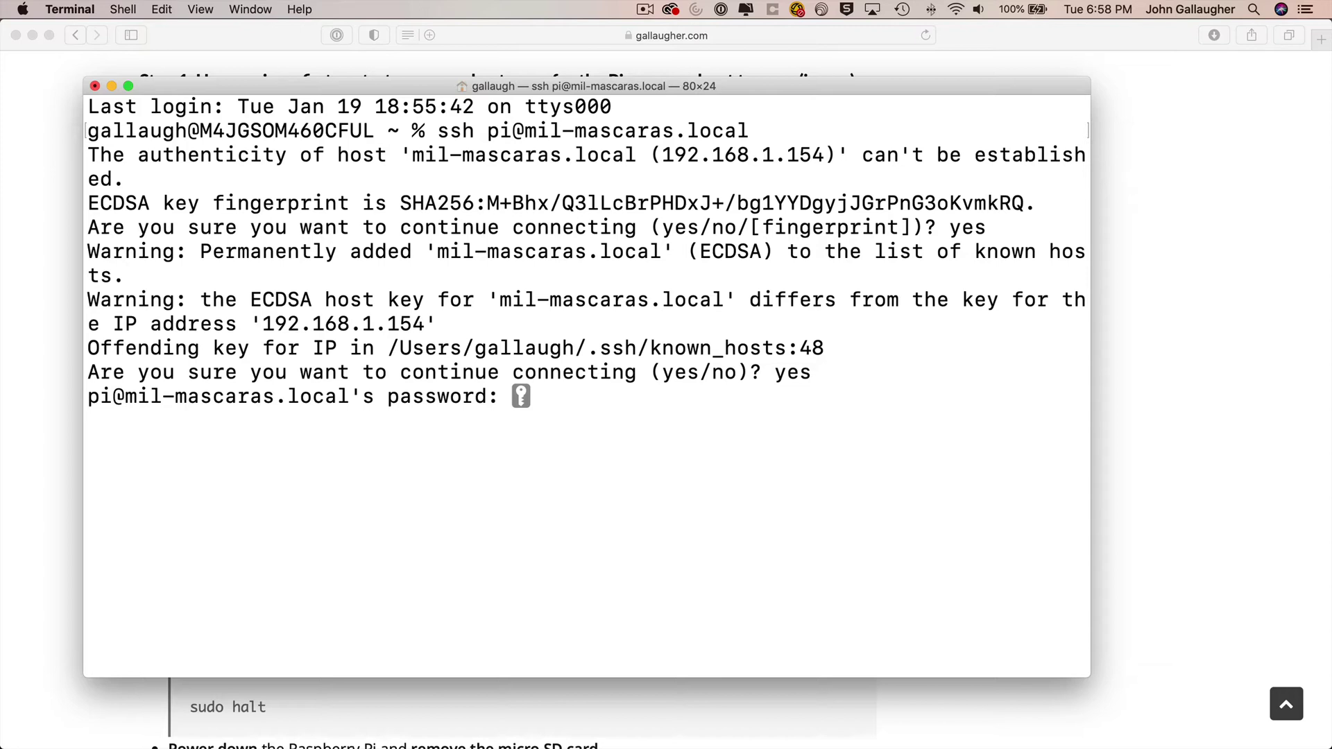
key("Return")
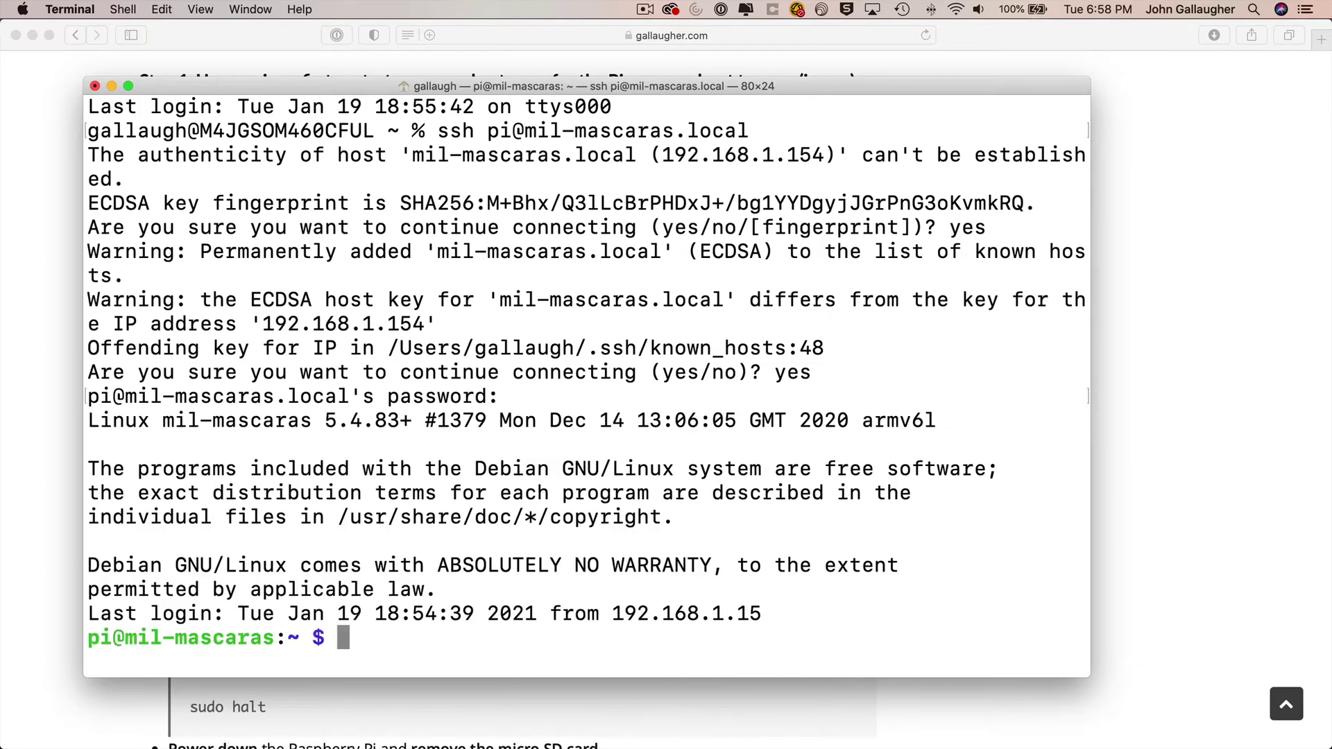
type("sudo ras")
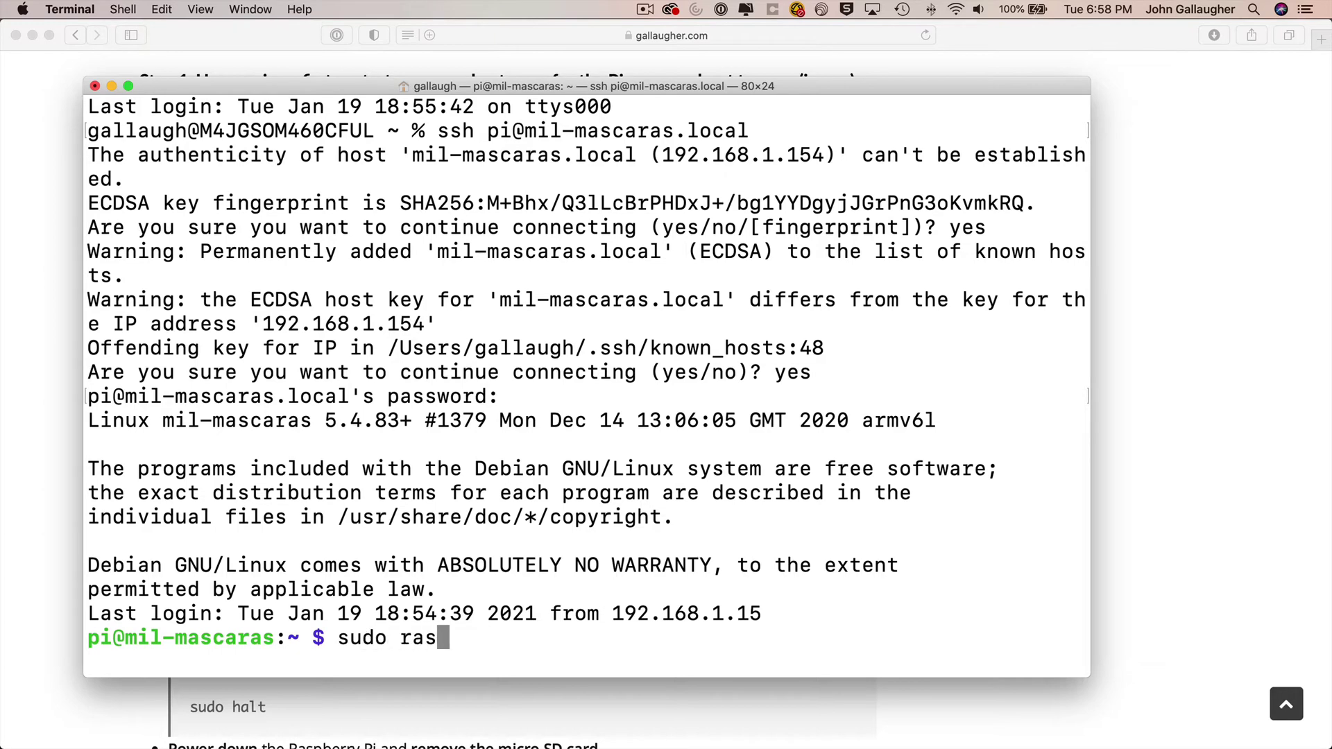
type("pi-config")
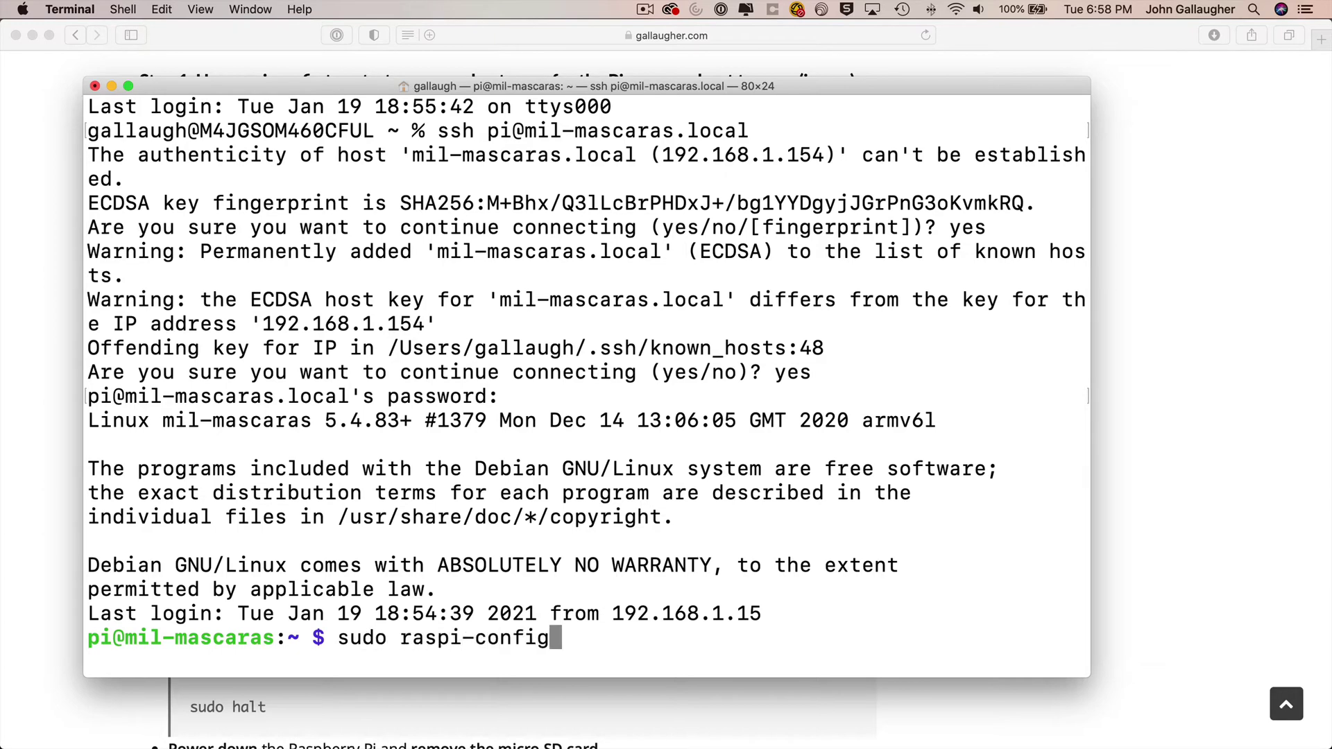
- Run raspi-config and open the System Options > S4 Hostname setting
key("Return")
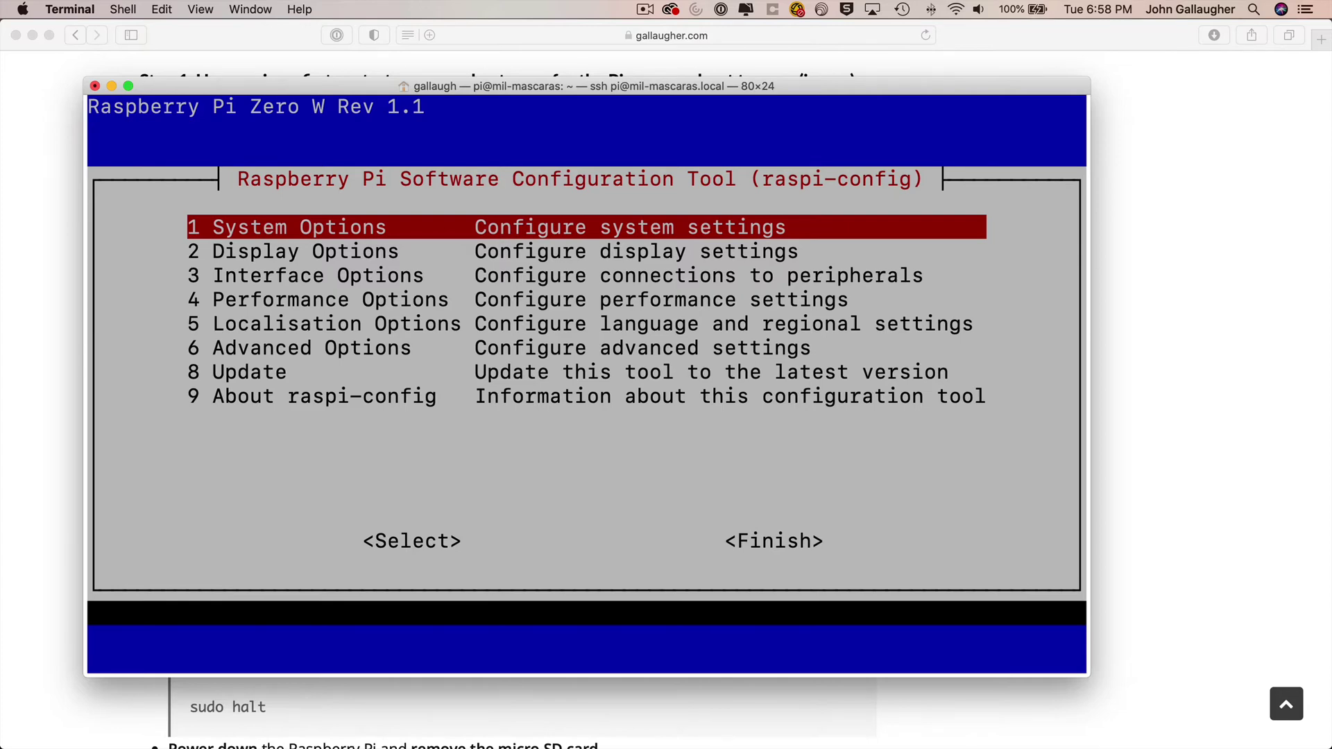
key("Return")
key("Down")
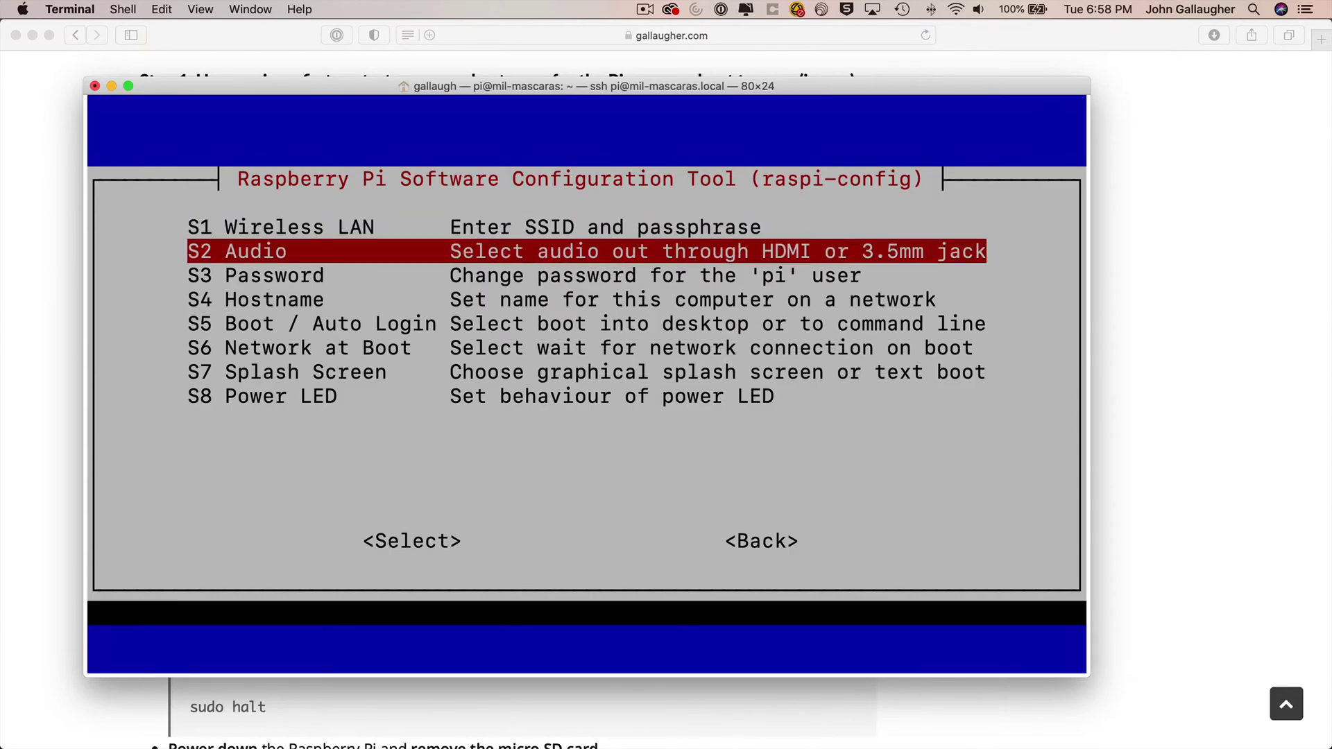
key("Down")
key("Down")
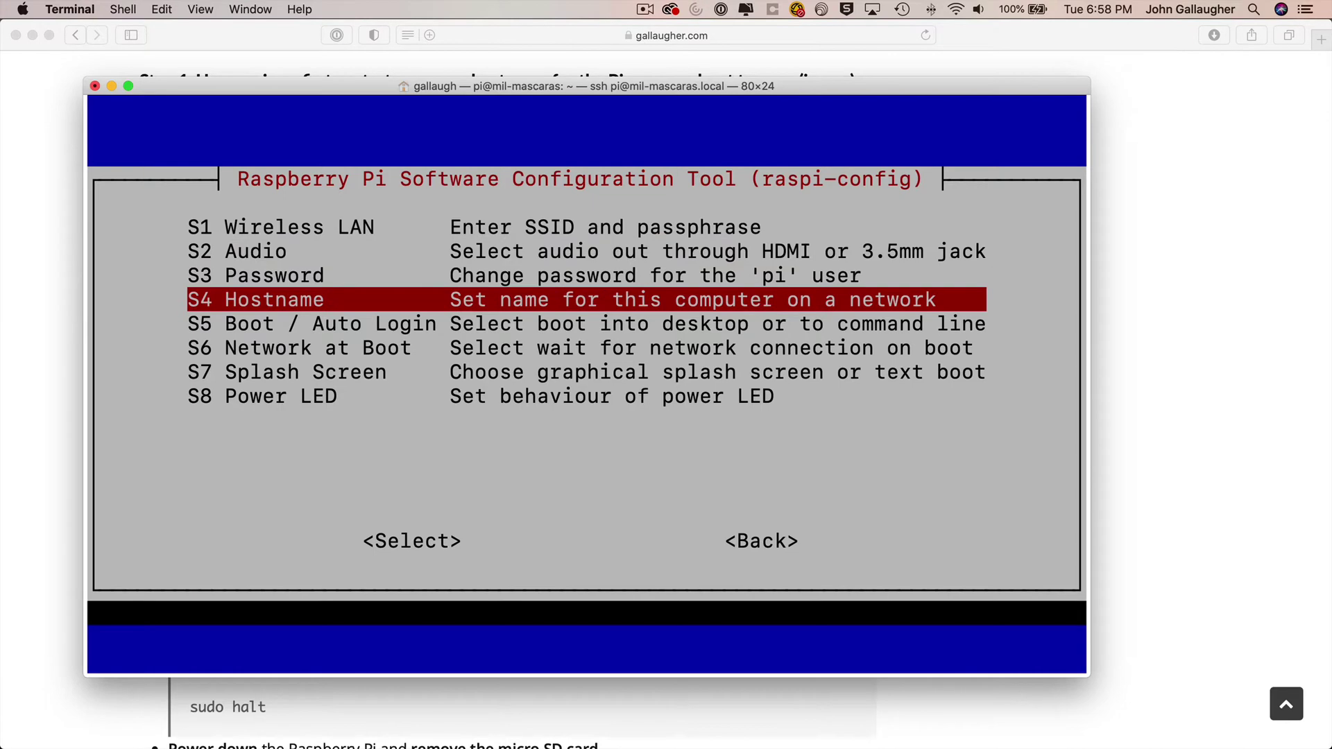
key("Return")
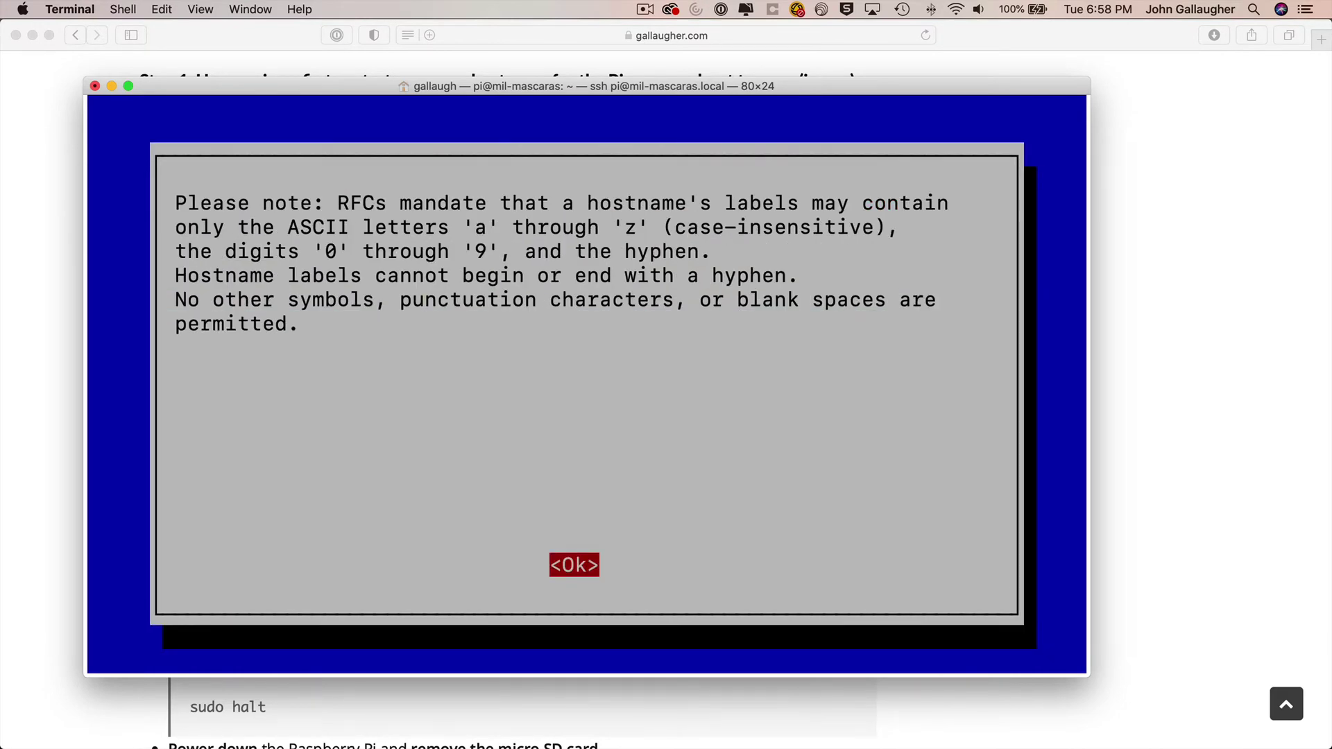
key("Return")
- Replace the hostname with pi-backup, finish raspi-config, and reboot the Pi
key("BackSpace")
key("BackSpace")
key("BackSpace")
key("BackSpace")
key("BackSpace")
key("BackSpace")
key("BackSpace")
key("BackSpace")
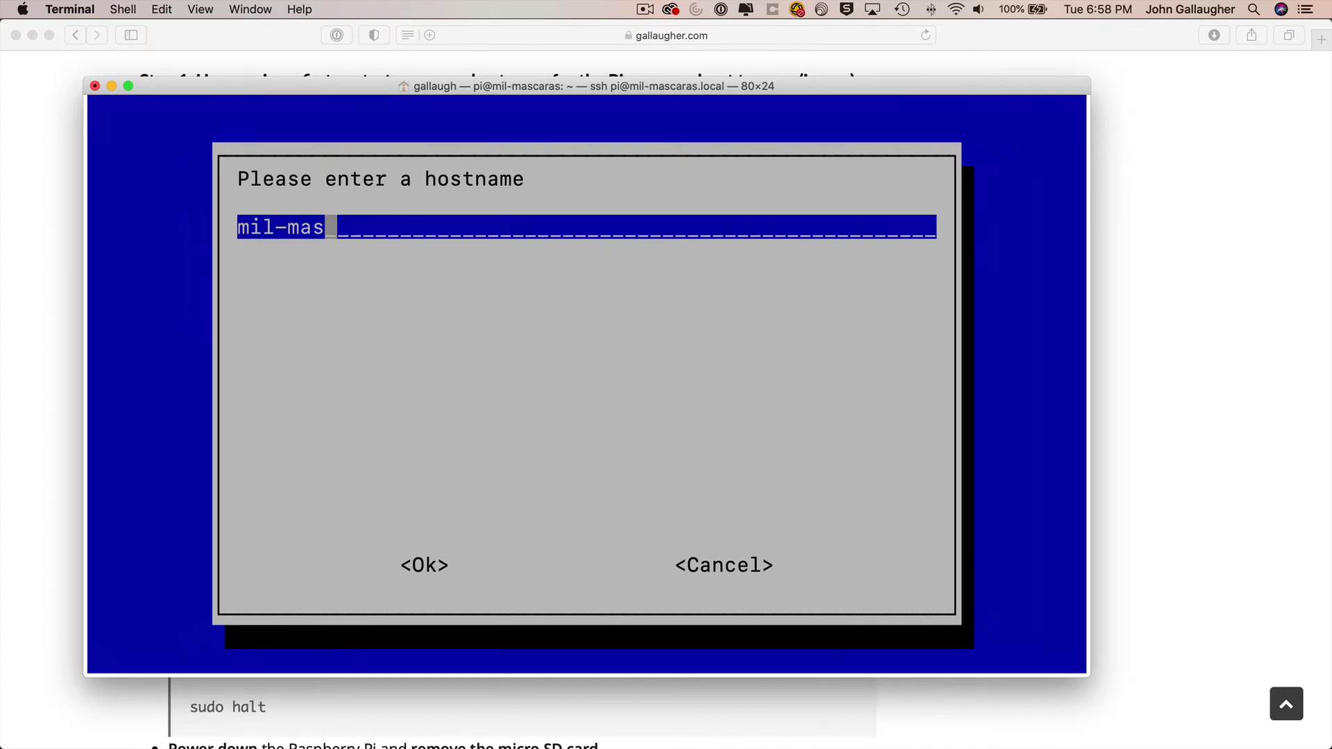
key("BackSpace")
key("BackSpace")
key("BackSpace")
key("BackSpace")
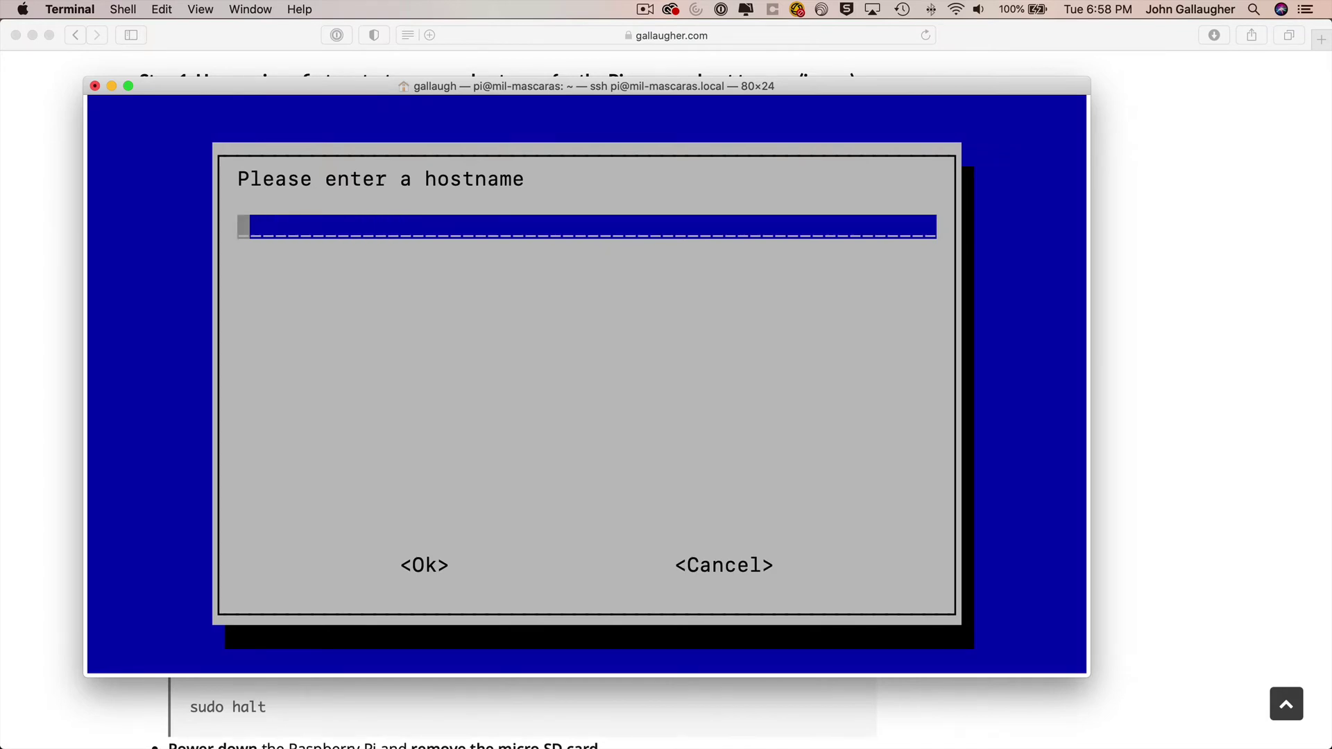
type("pi-backup")
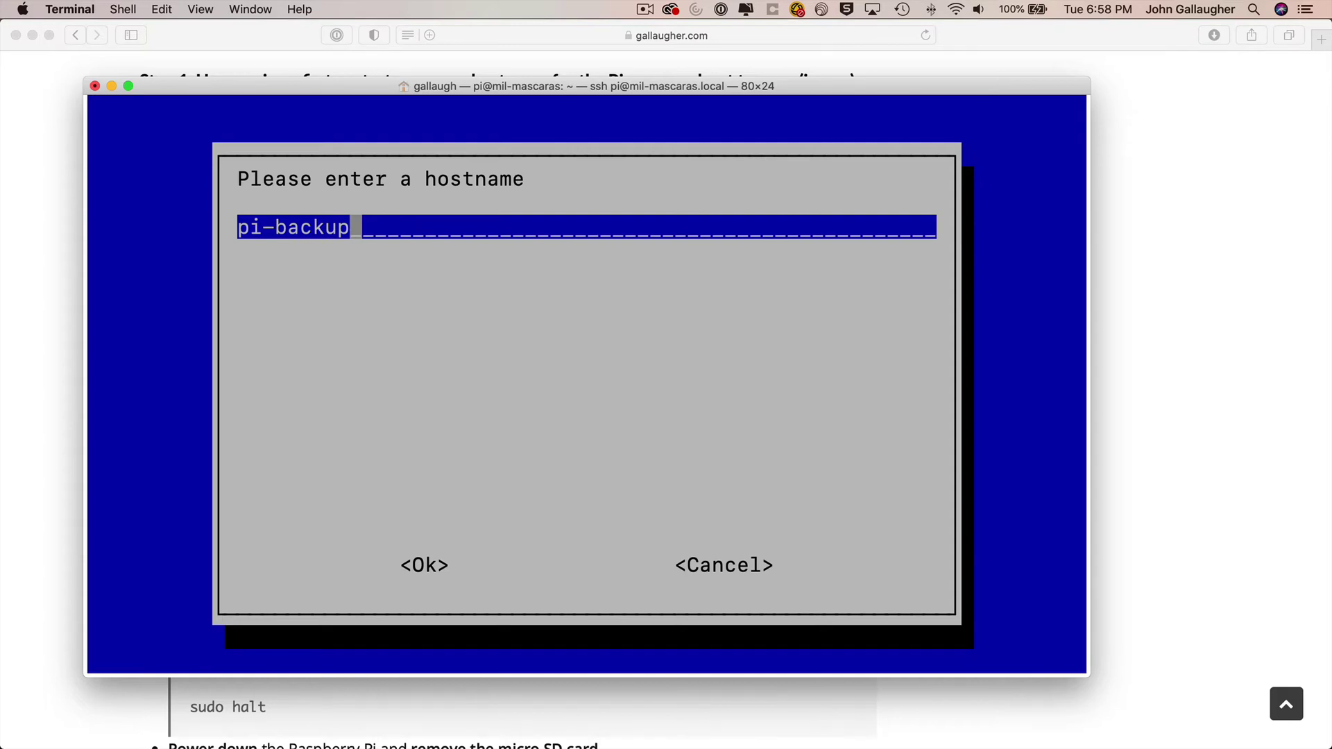
key("Return")
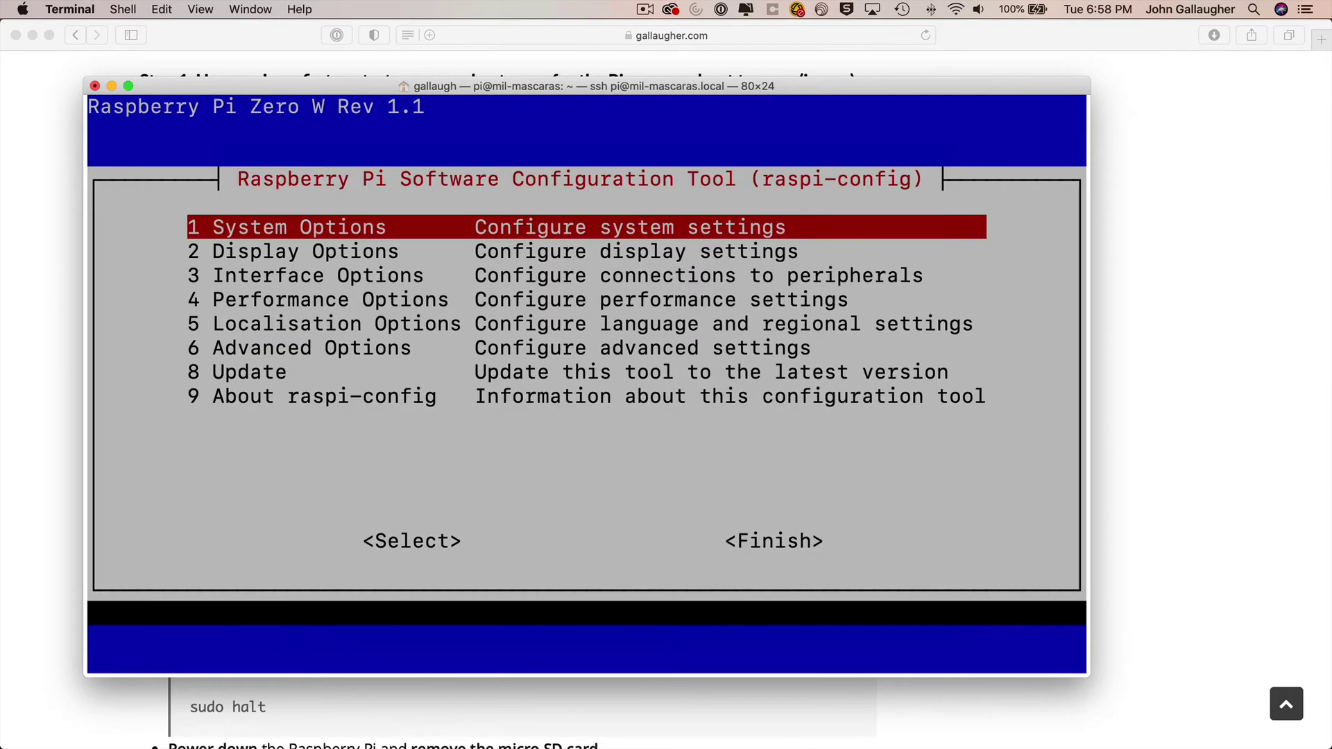
key("Tab")
key("Tab")
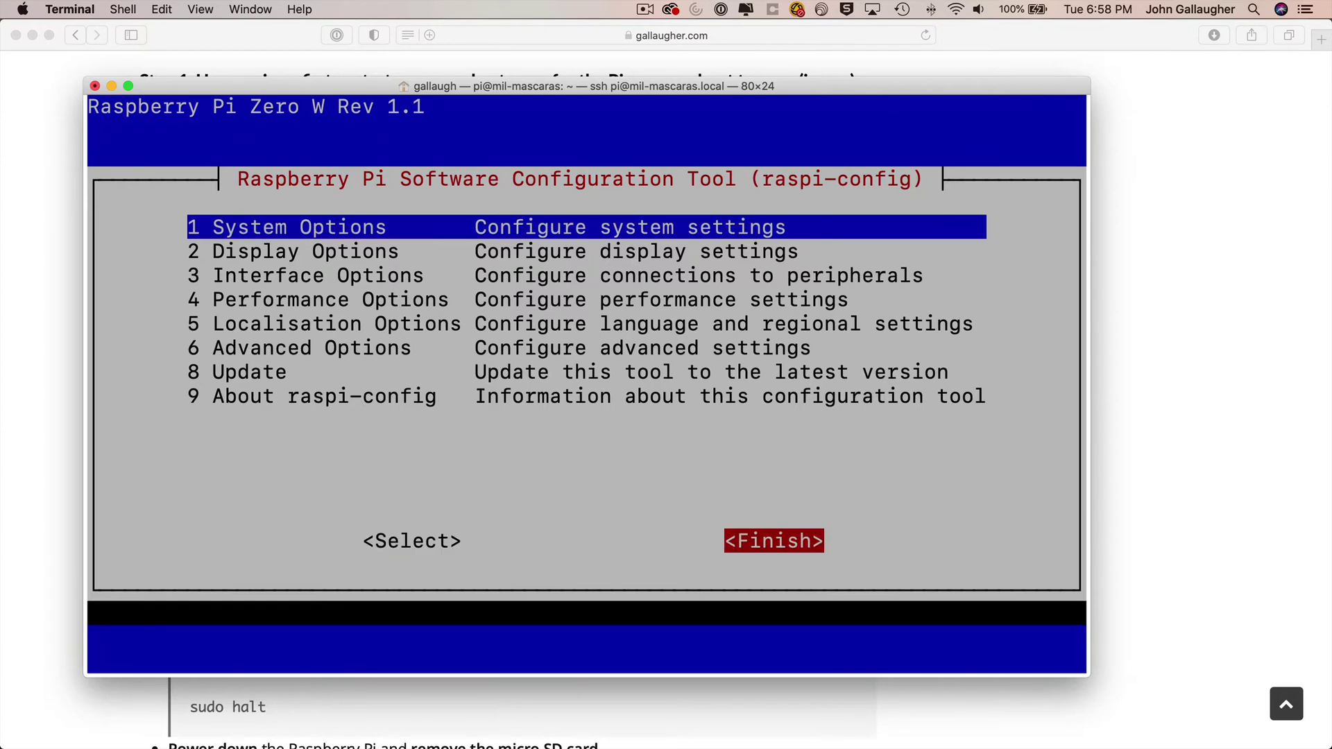
key("Return")
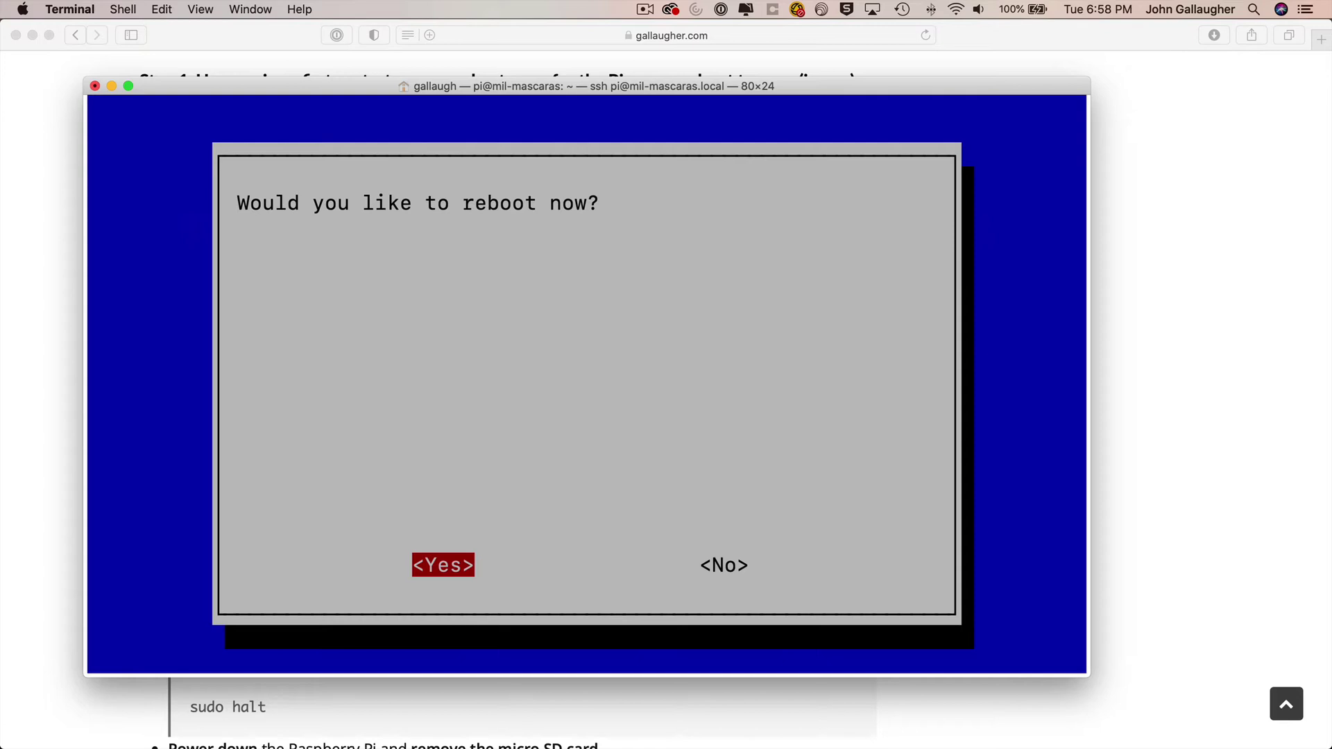
key("Return")
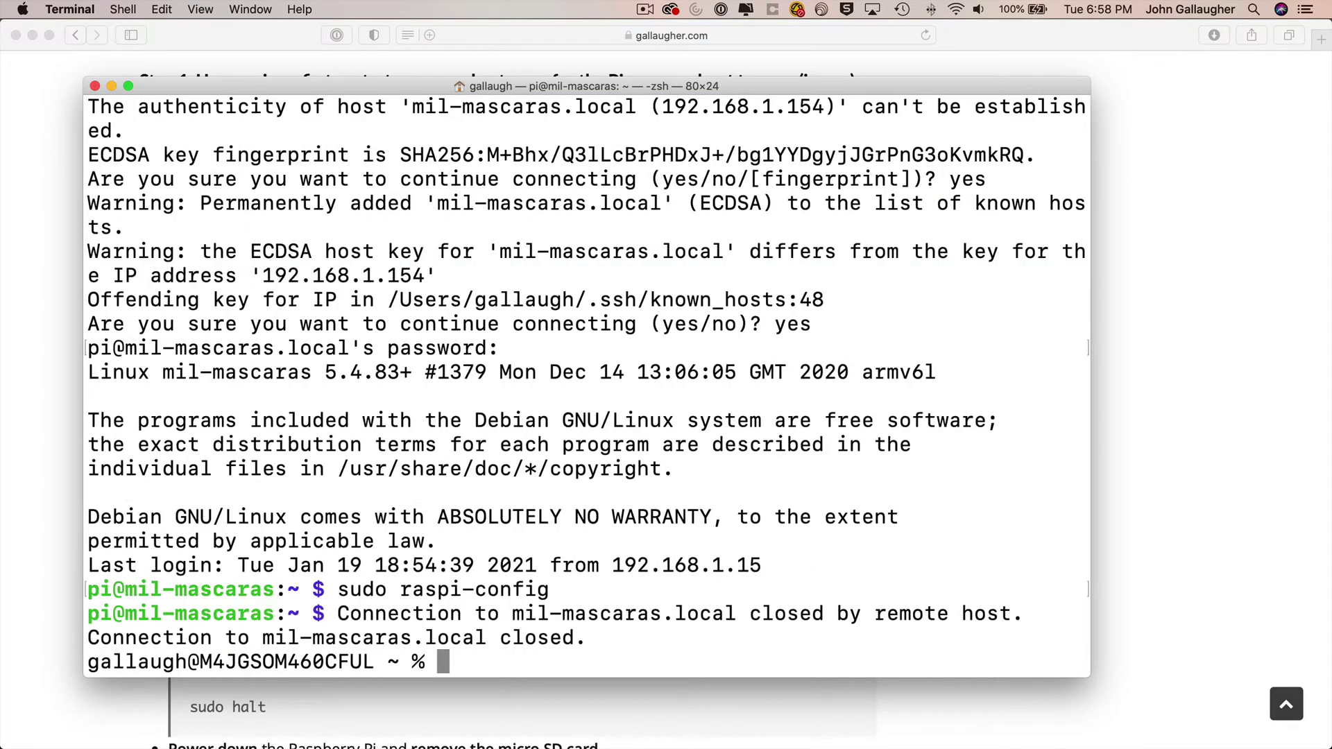
key("super+Tab")
- Scroll the guide down to Step 2, imaging the SD card with Disk Utility
scroll(981, 173, "down", 8)
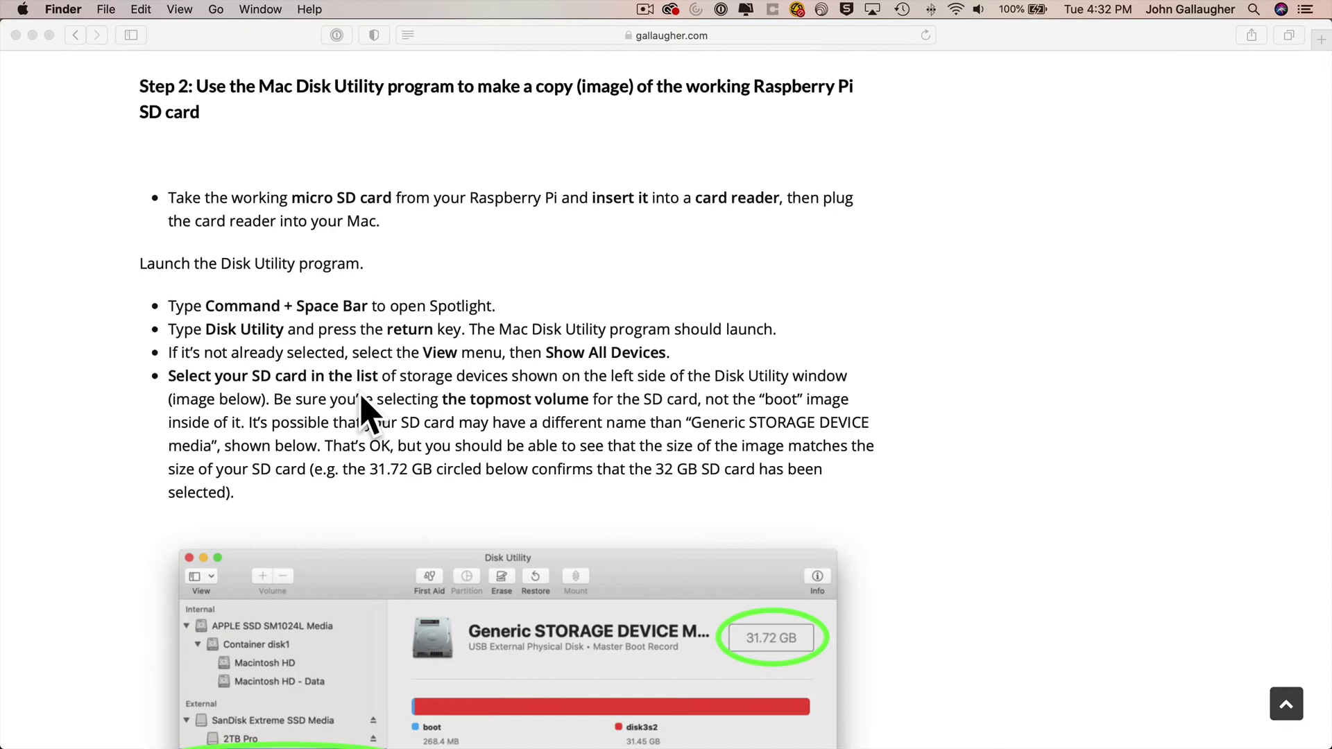
- Launch Disk Utility, confirm all devices are shown, and select the 31.1 GB Generic STORAGE DEVICE Media card
key("super+space")
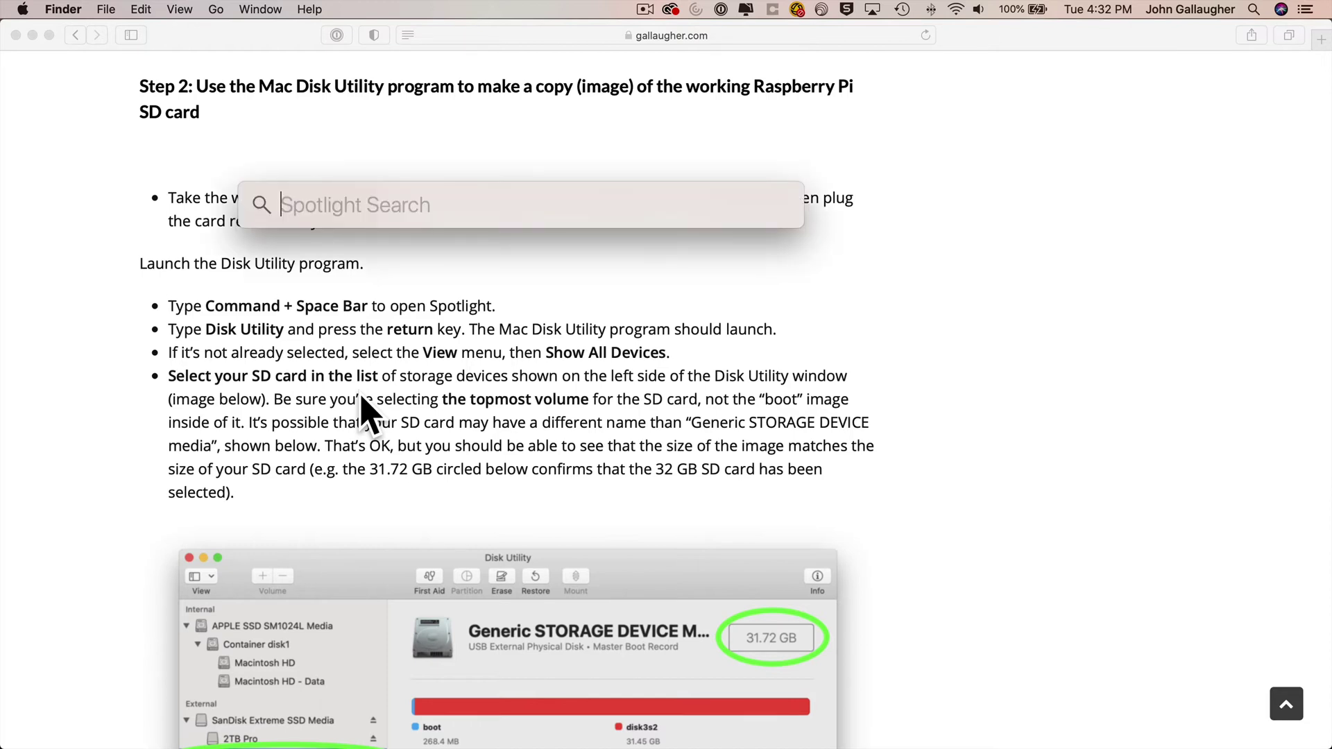
type("disk ut")
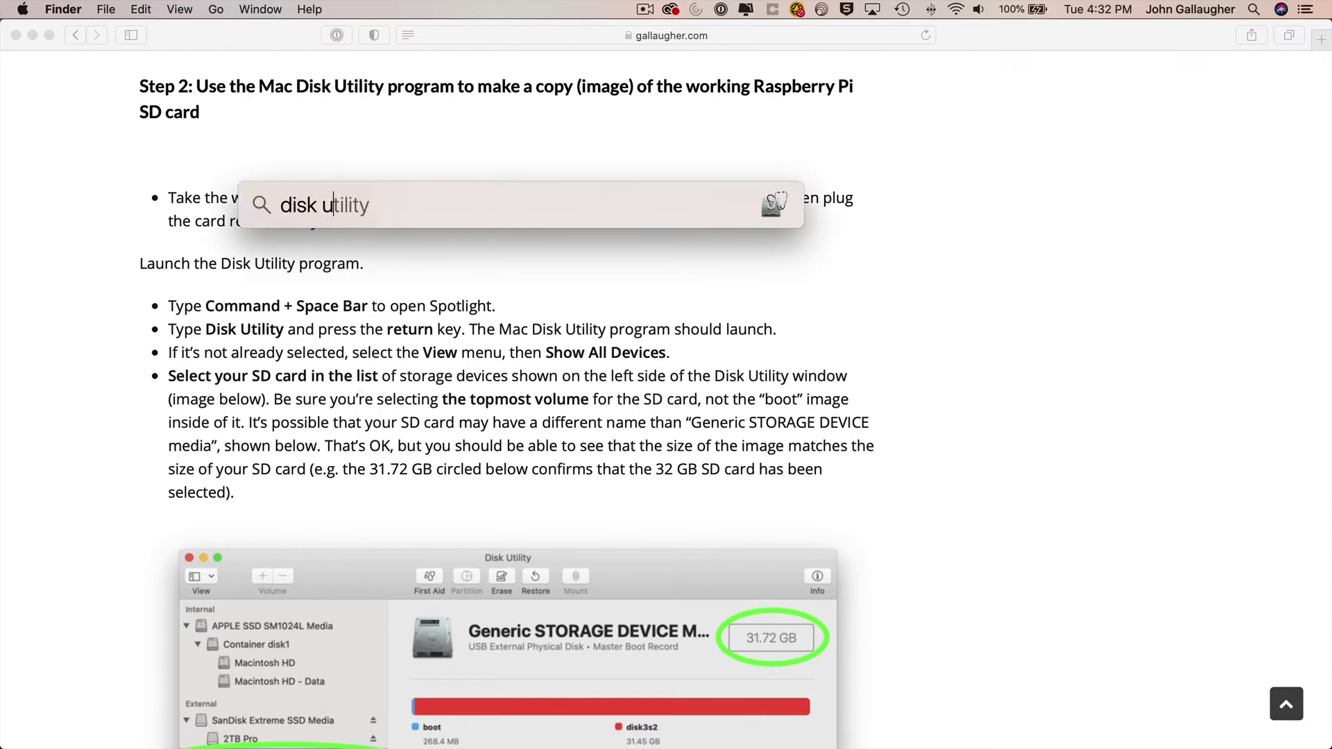
key("Return")
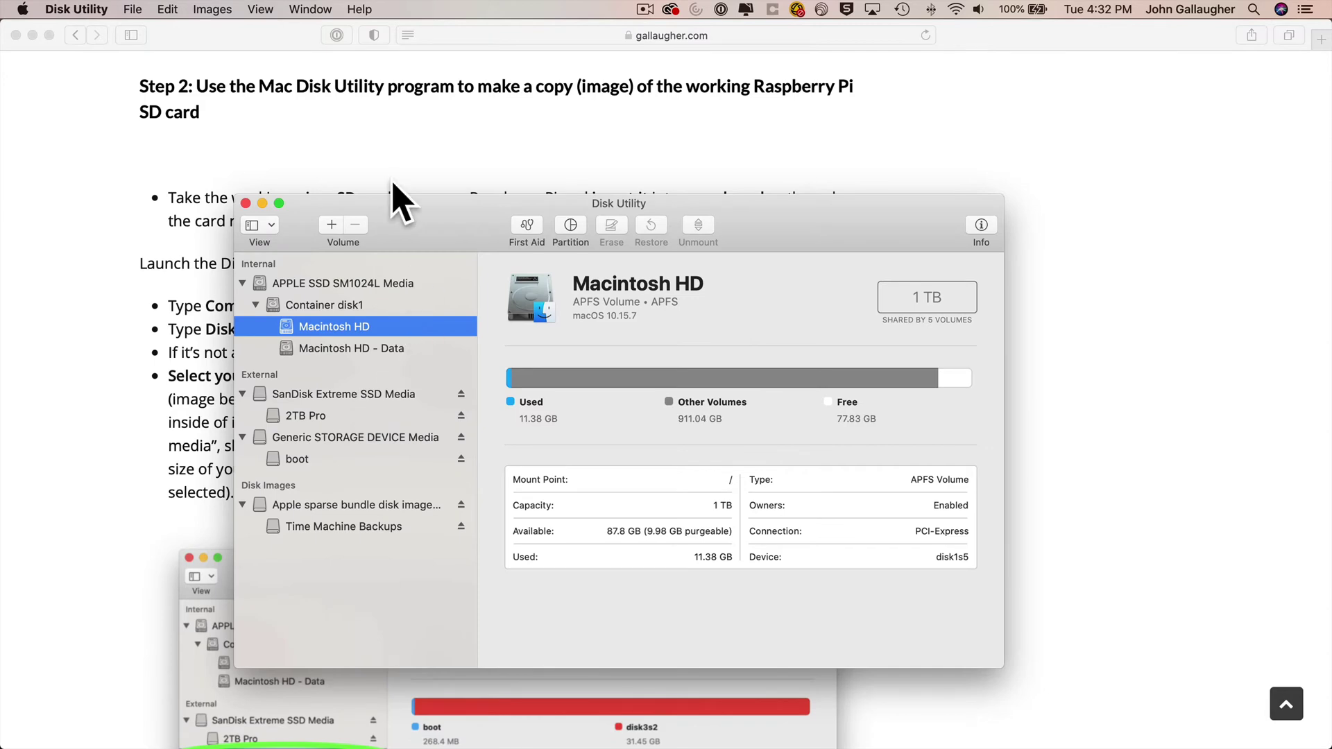
left_click(260, 9)
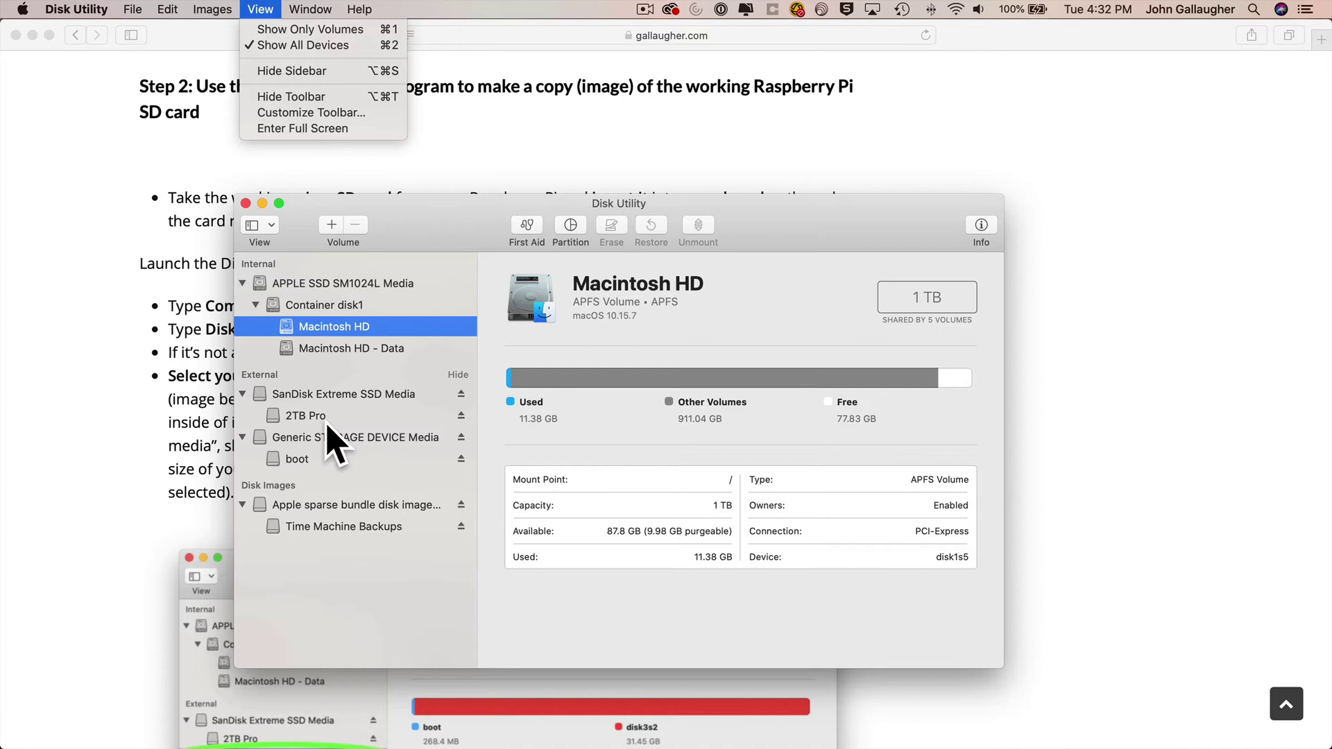
left_click(326, 439)
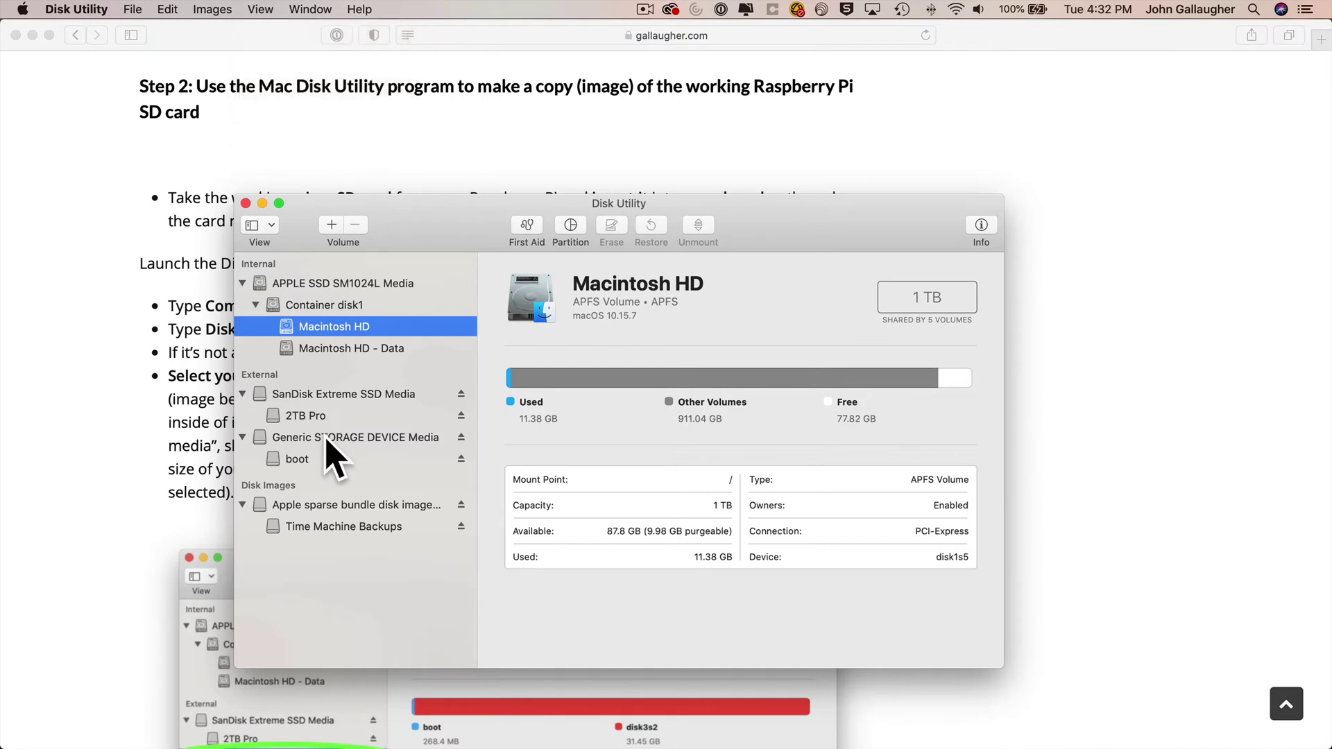
left_click(326, 439)
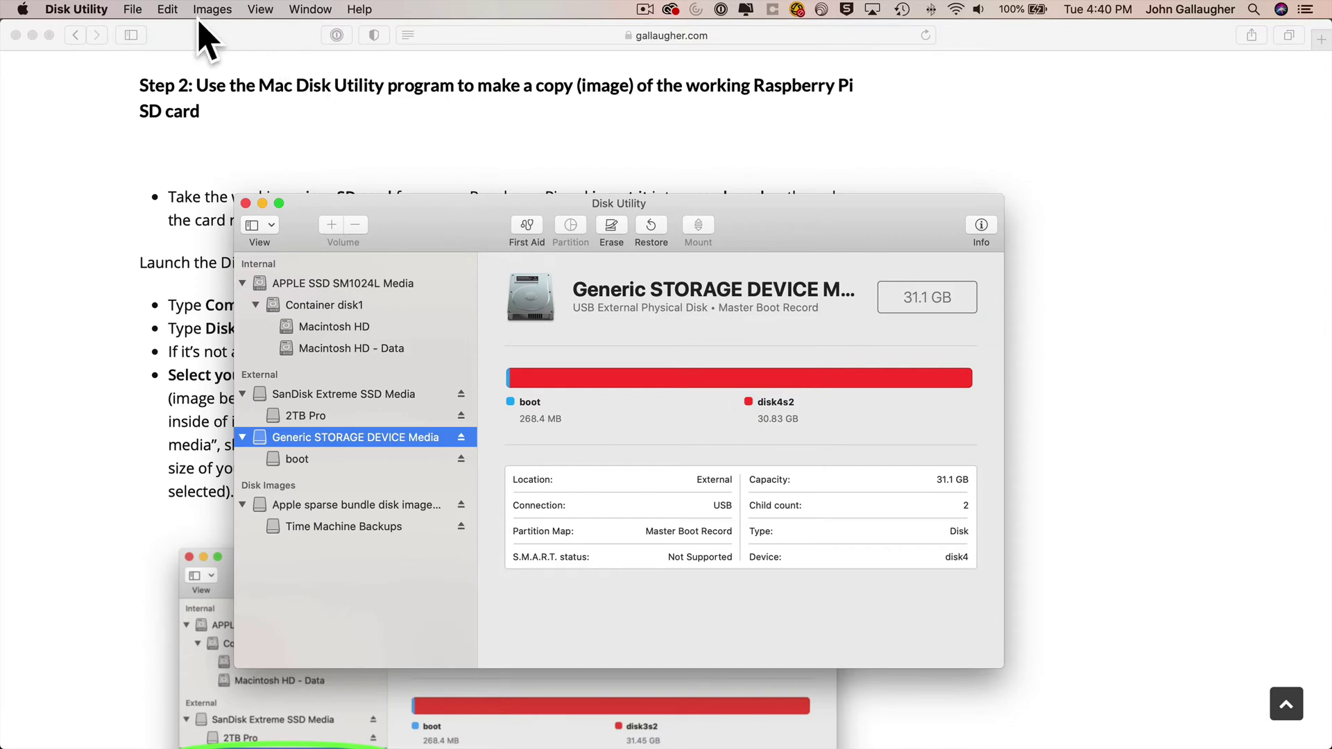
- Start a new image of Generic STORAGE DEVICE Media, saved to Desktop in DVD/CD master format
left_click(133, 10)
mouse_move(135, 33)
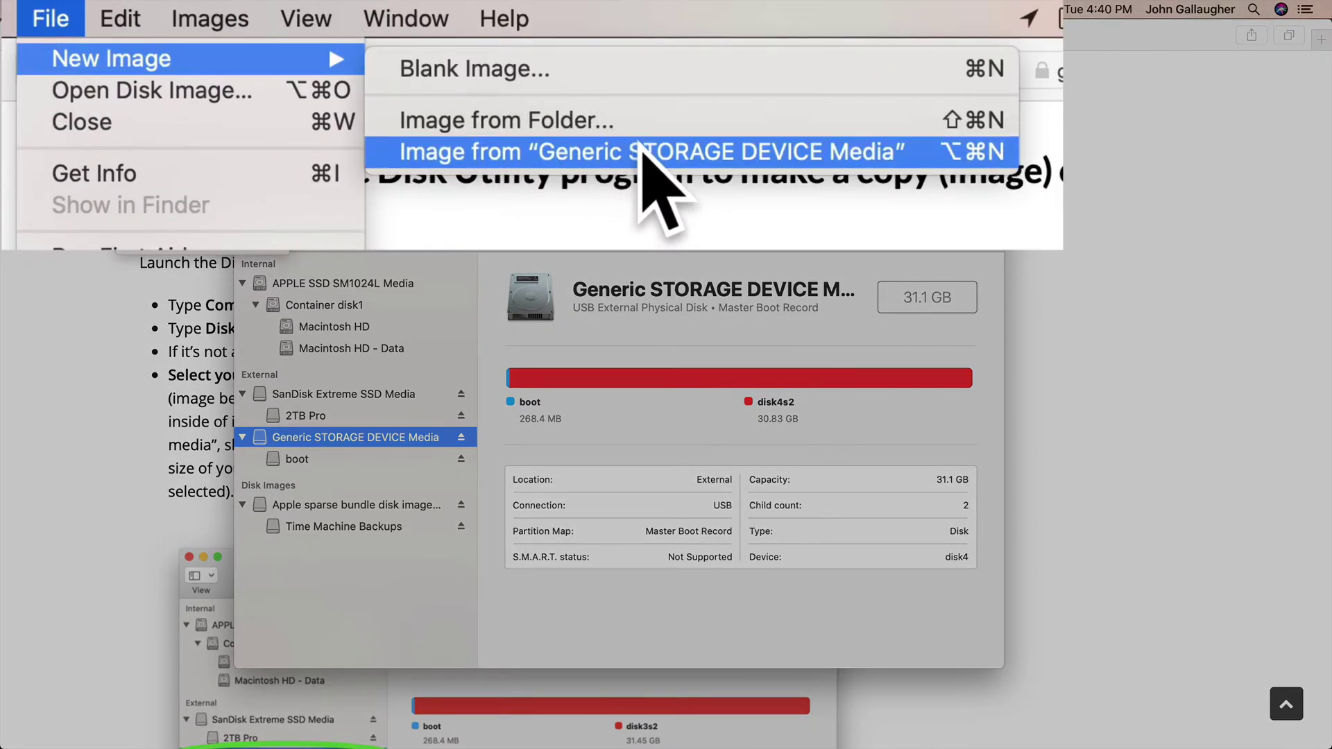
left_click(434, 76)
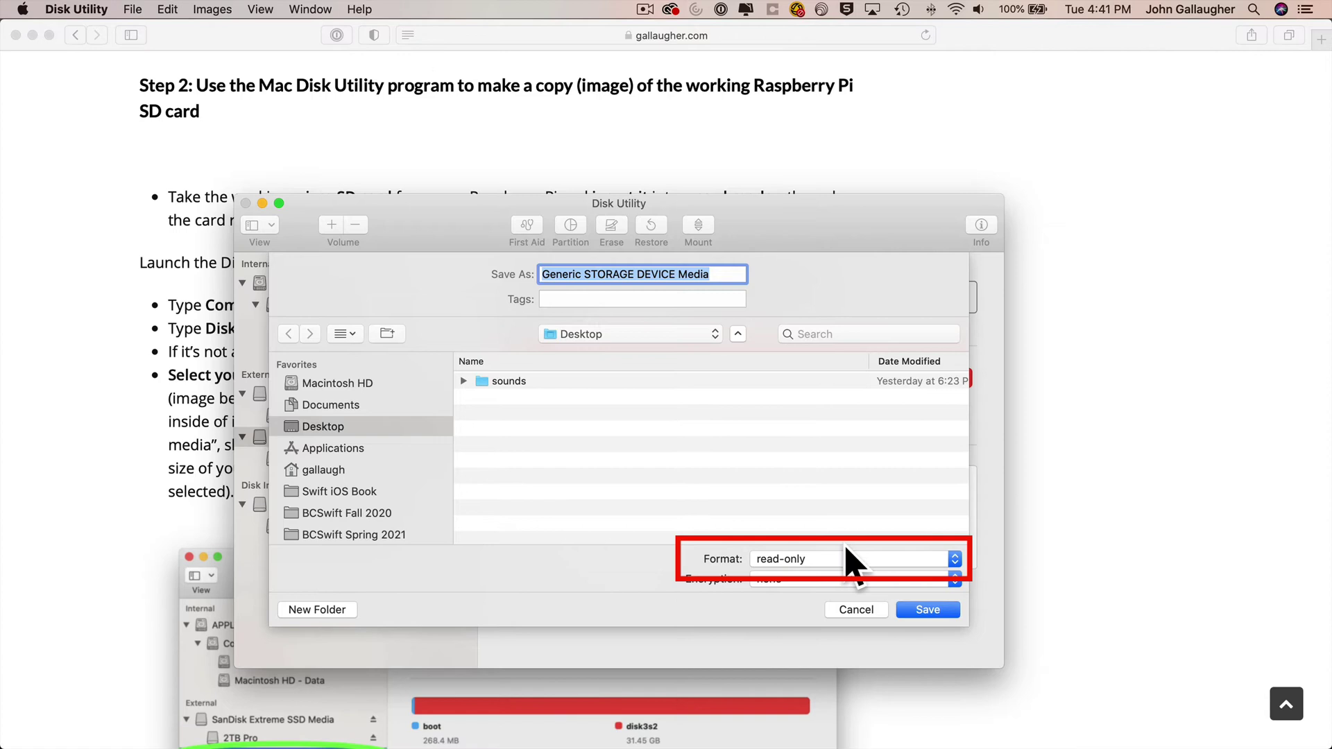
left_click(893, 559)
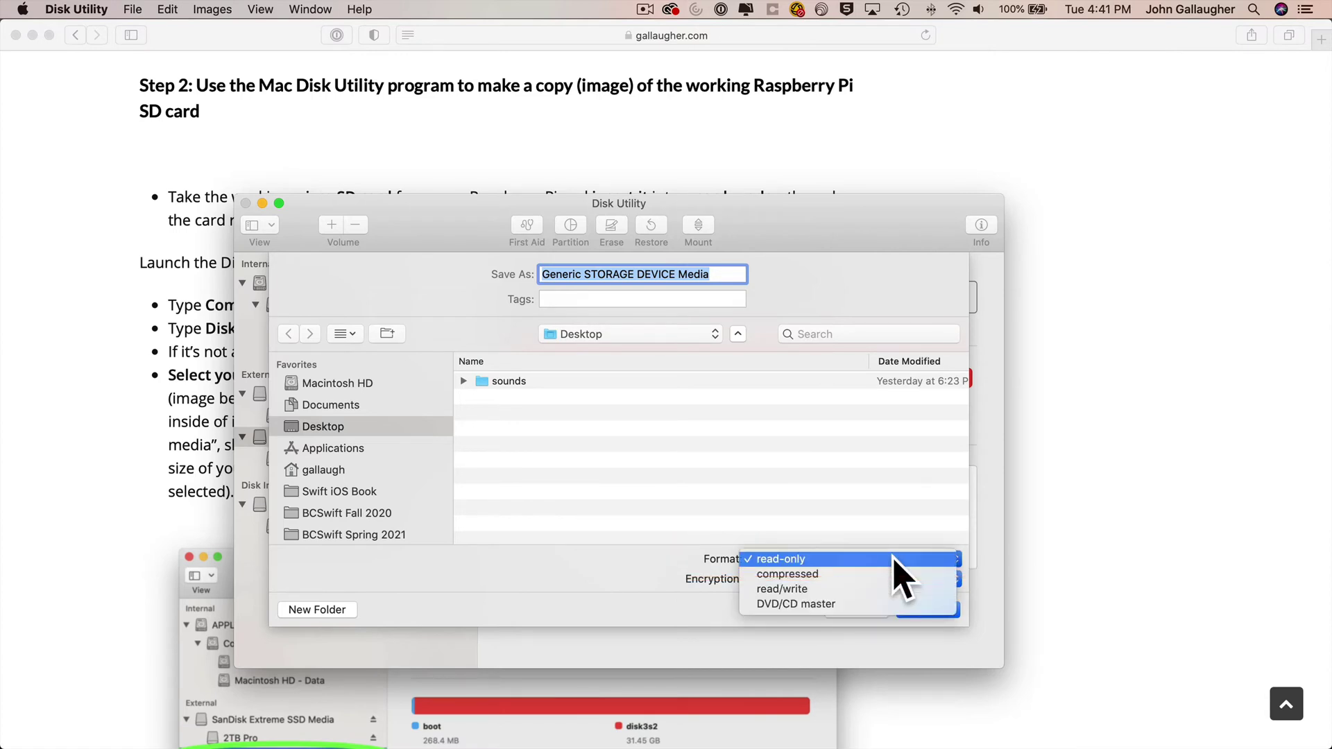
left_click(879, 603)
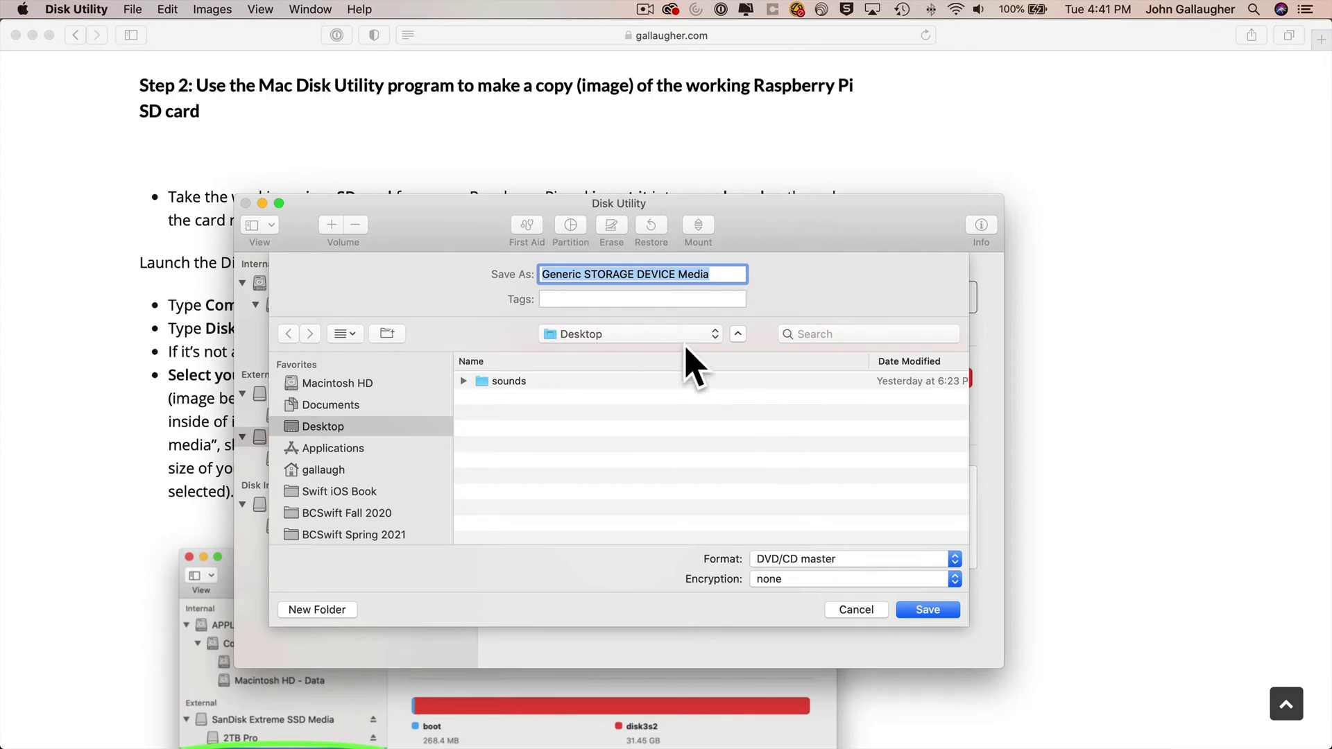
- Save the image with password authorisation, dismiss the completion report, and quit Disk Utility
left_click(932, 611)
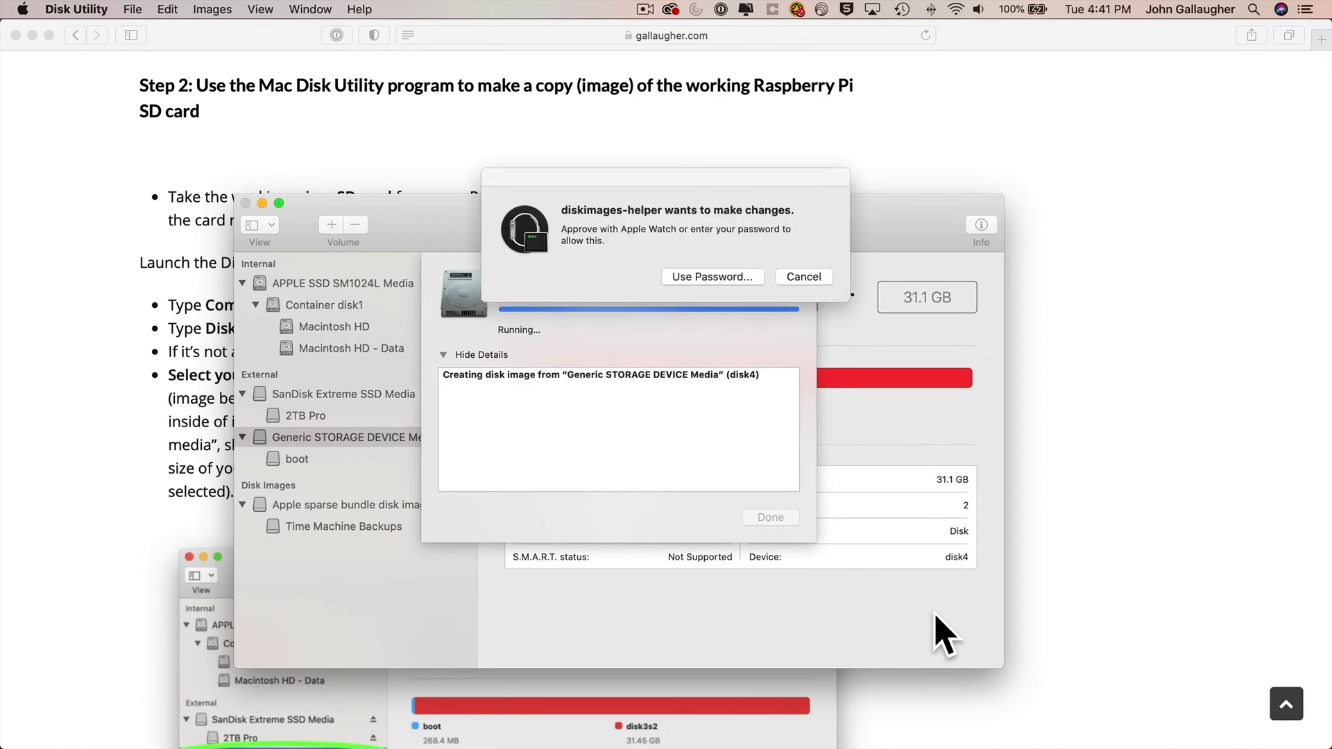
left_click(729, 277)
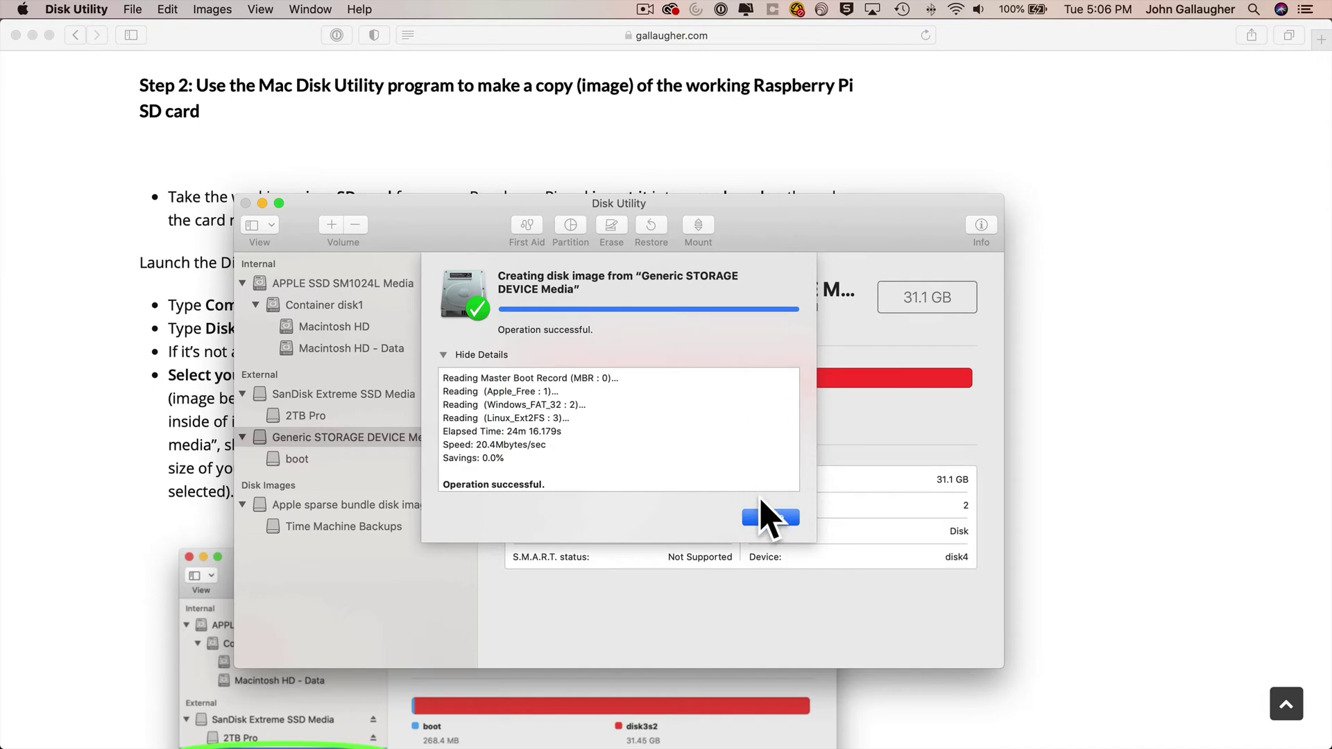
left_click(767, 520)
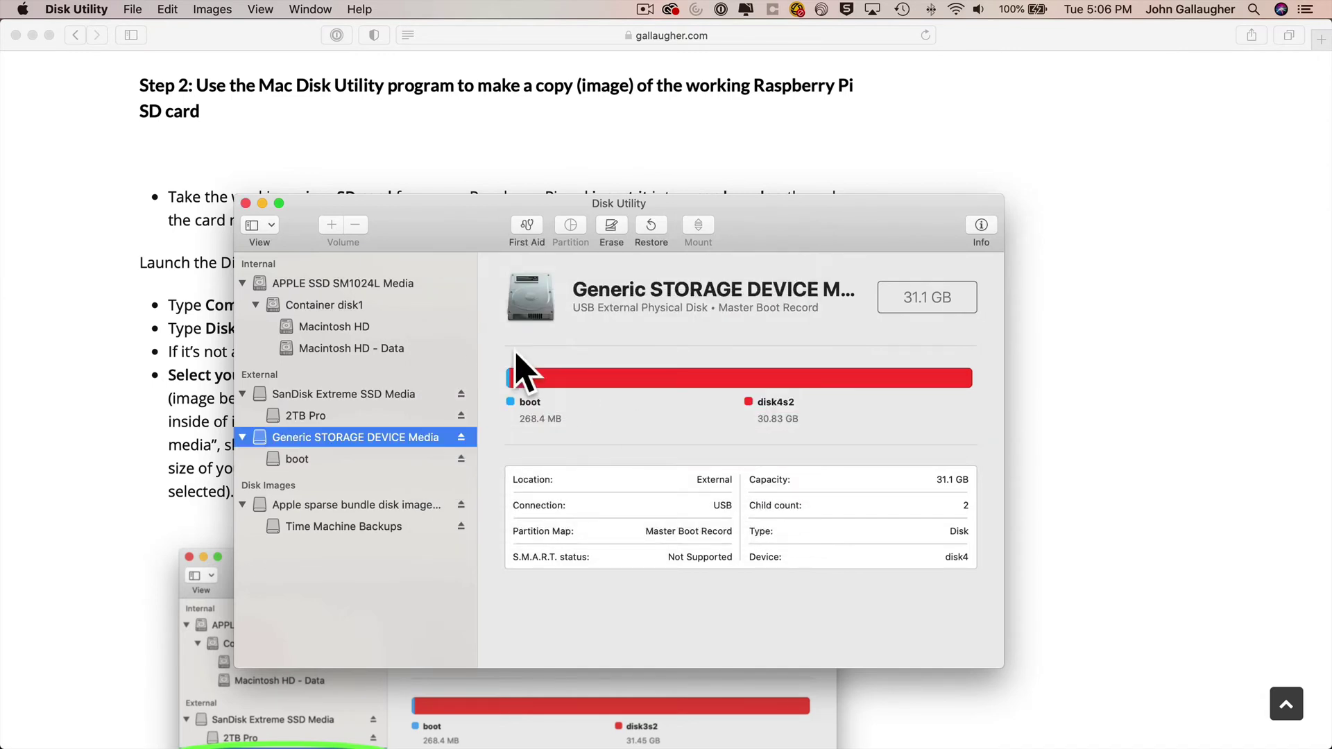
left_click(88, 8)
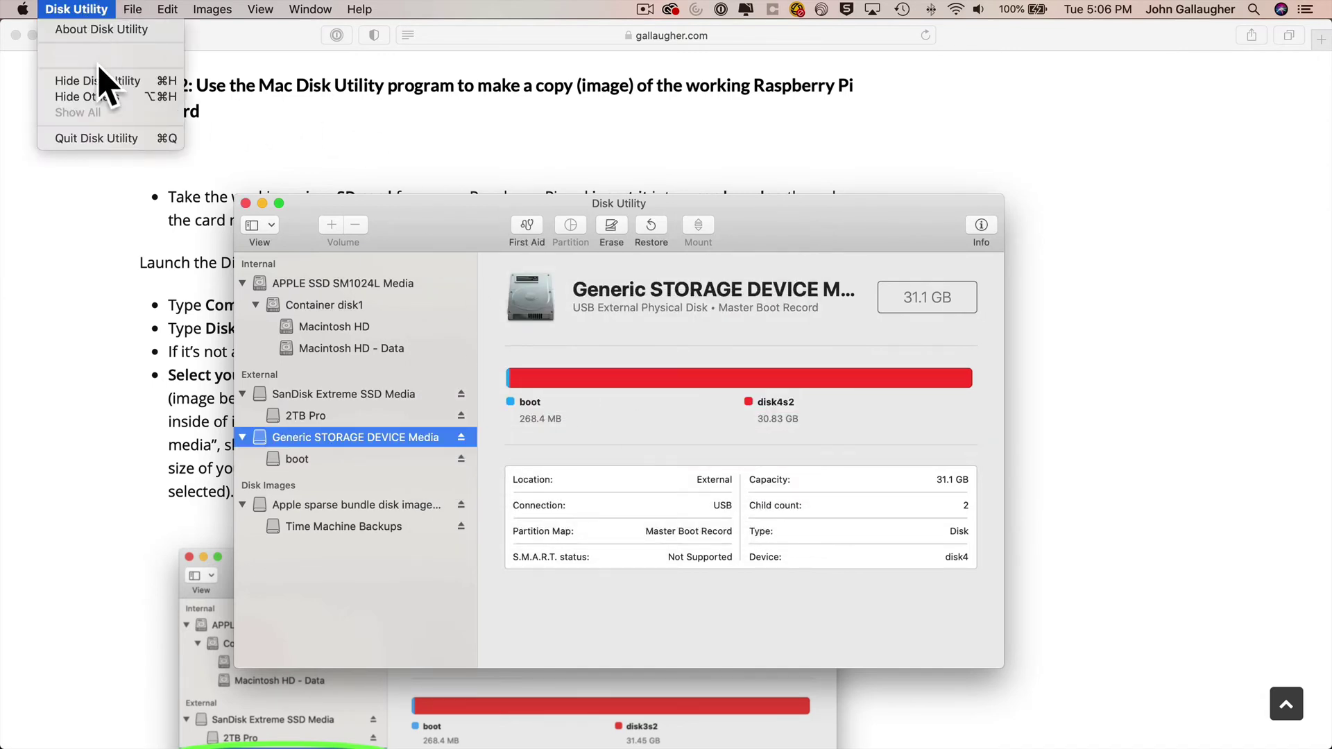
left_click(116, 138)
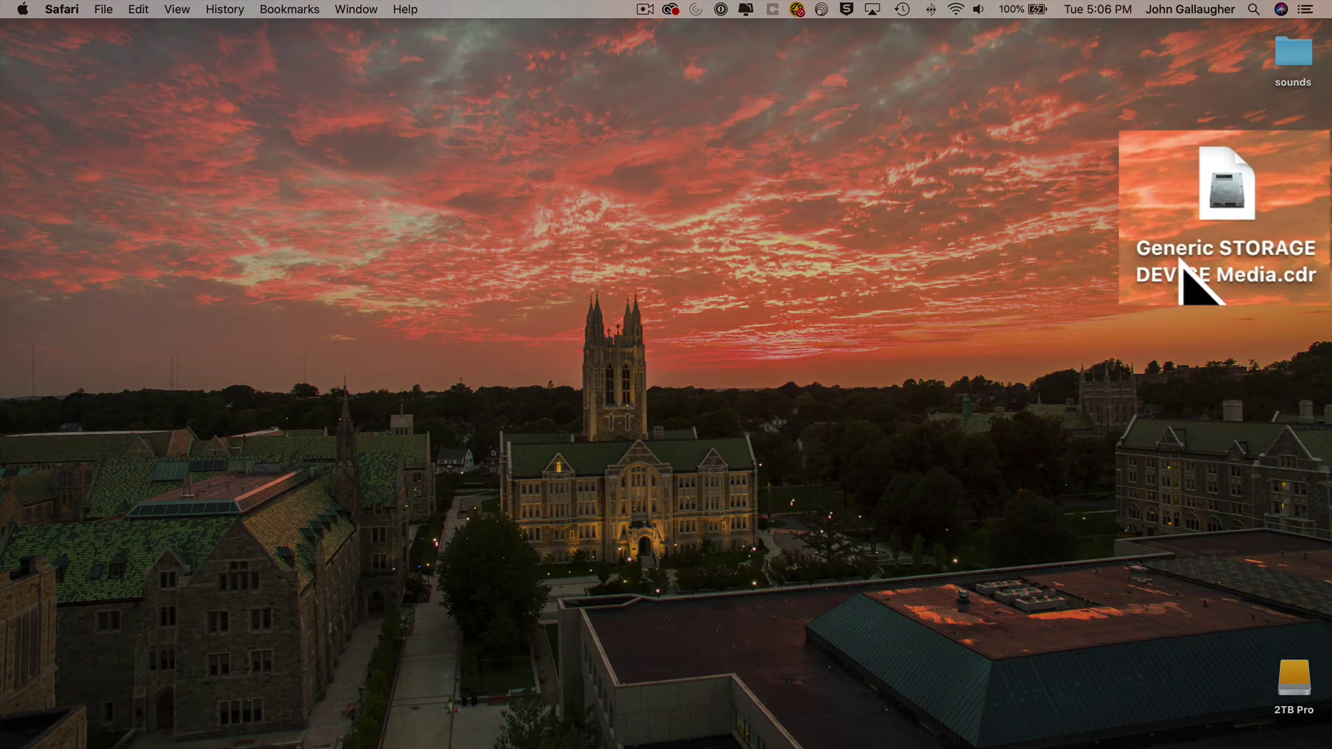
- Change the Desktop image's extension from .cdr to .iso and confirm using .iso
left_click(1198, 254)
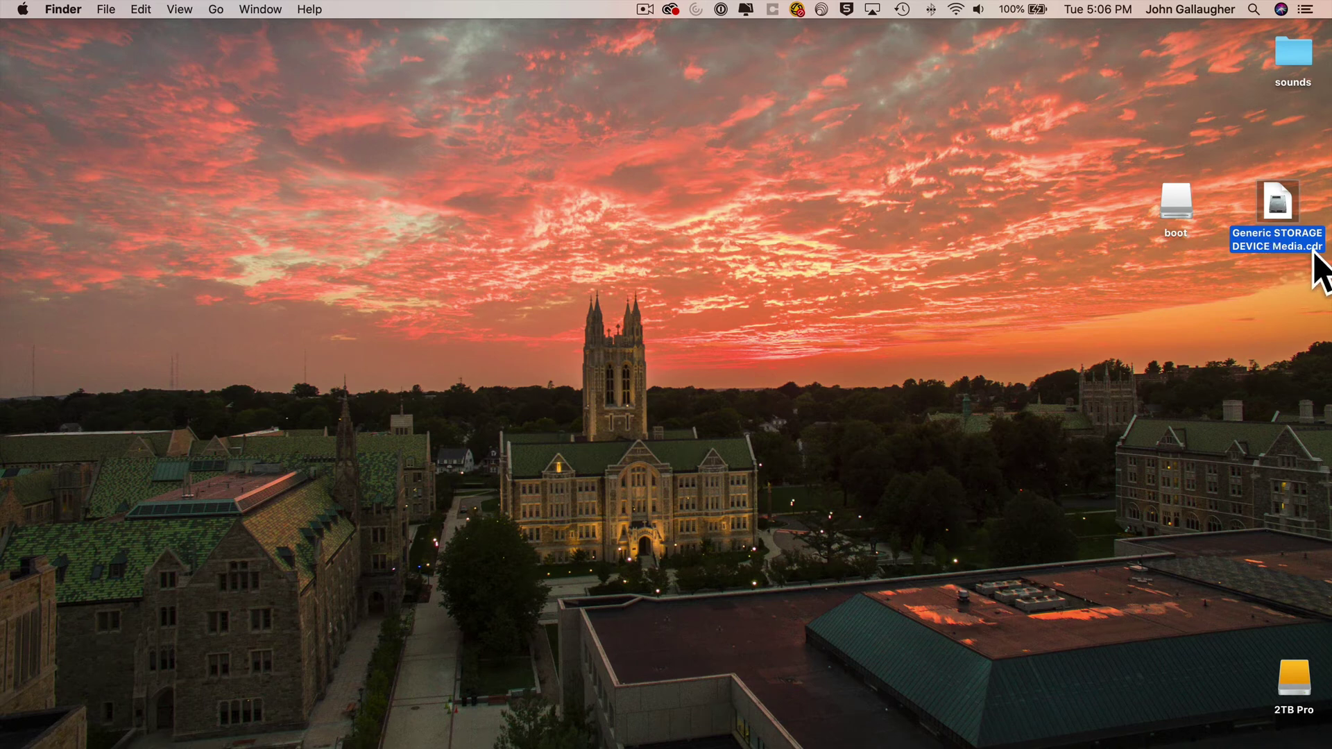
key("Return")
key("Right")
key("Right")
key("shift+Right")
key("shift+Right")
key("shift+Right")
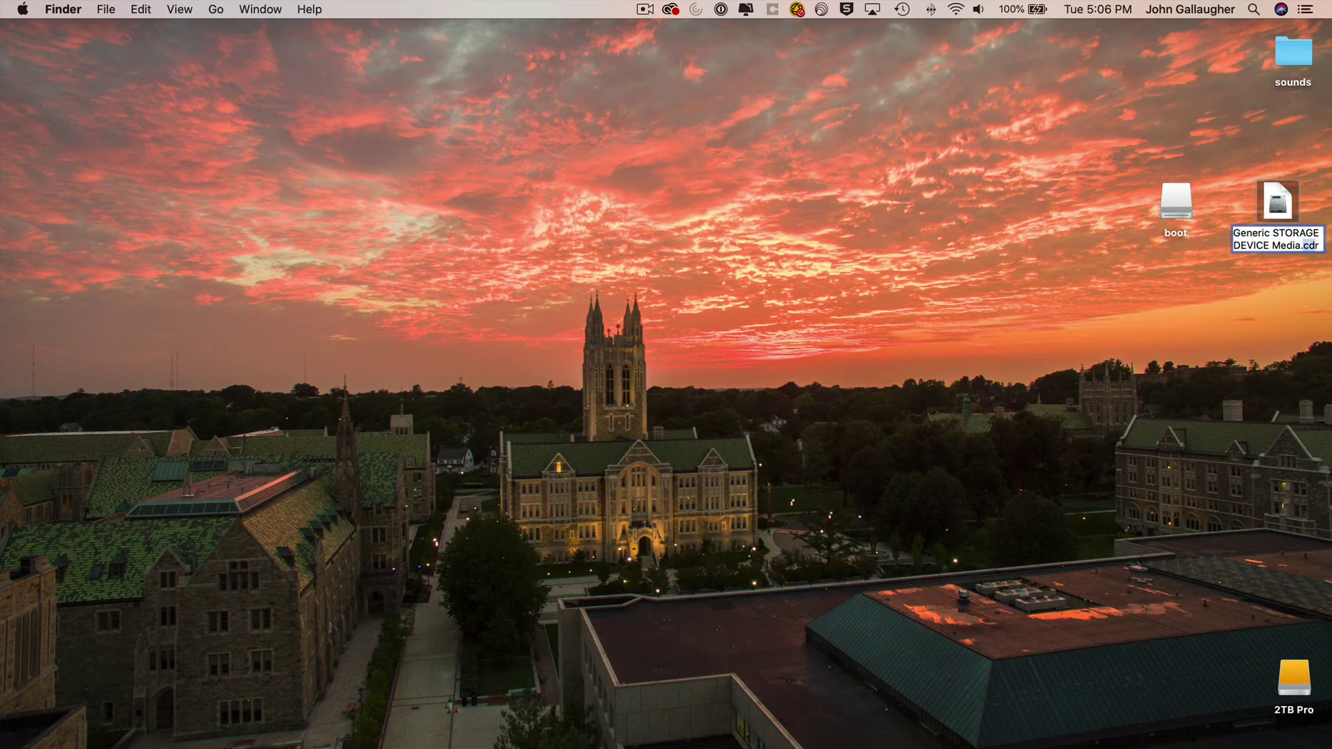
type("iso")
key("Return")
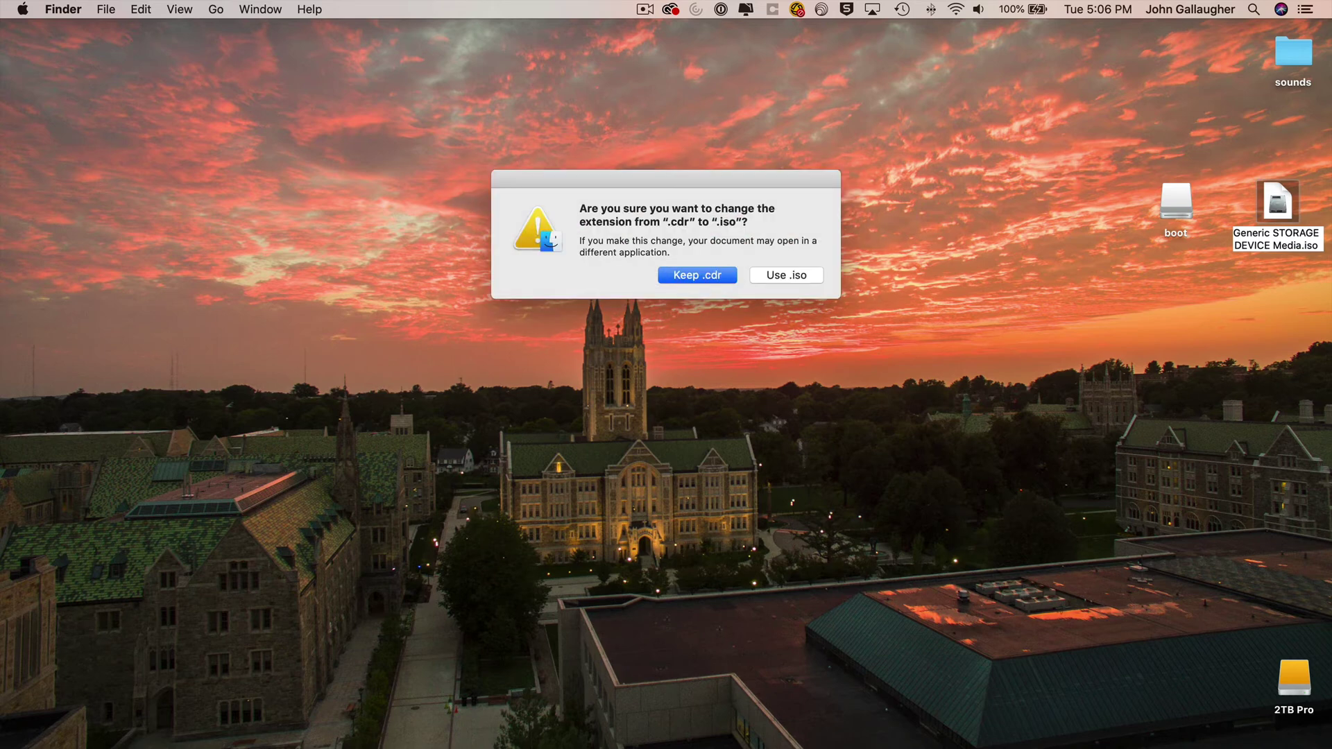
left_click(795, 275)
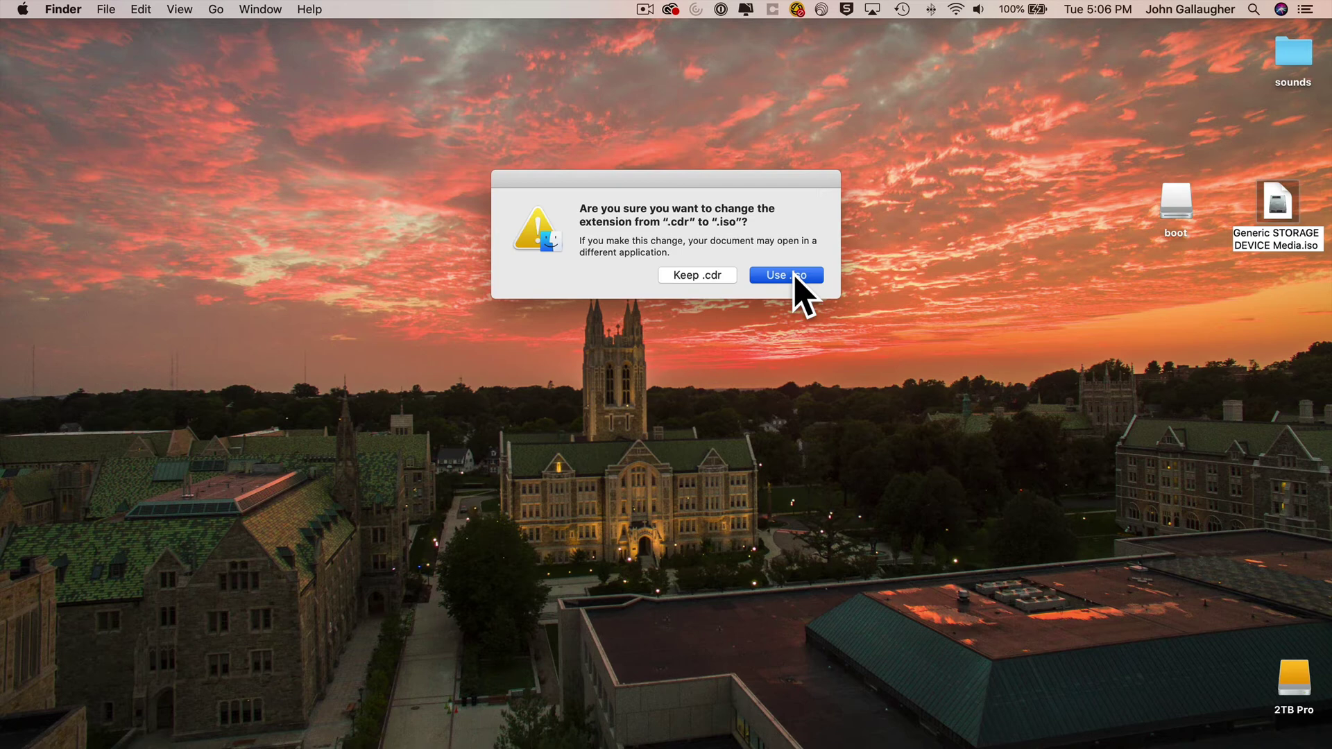
left_click(794, 276)
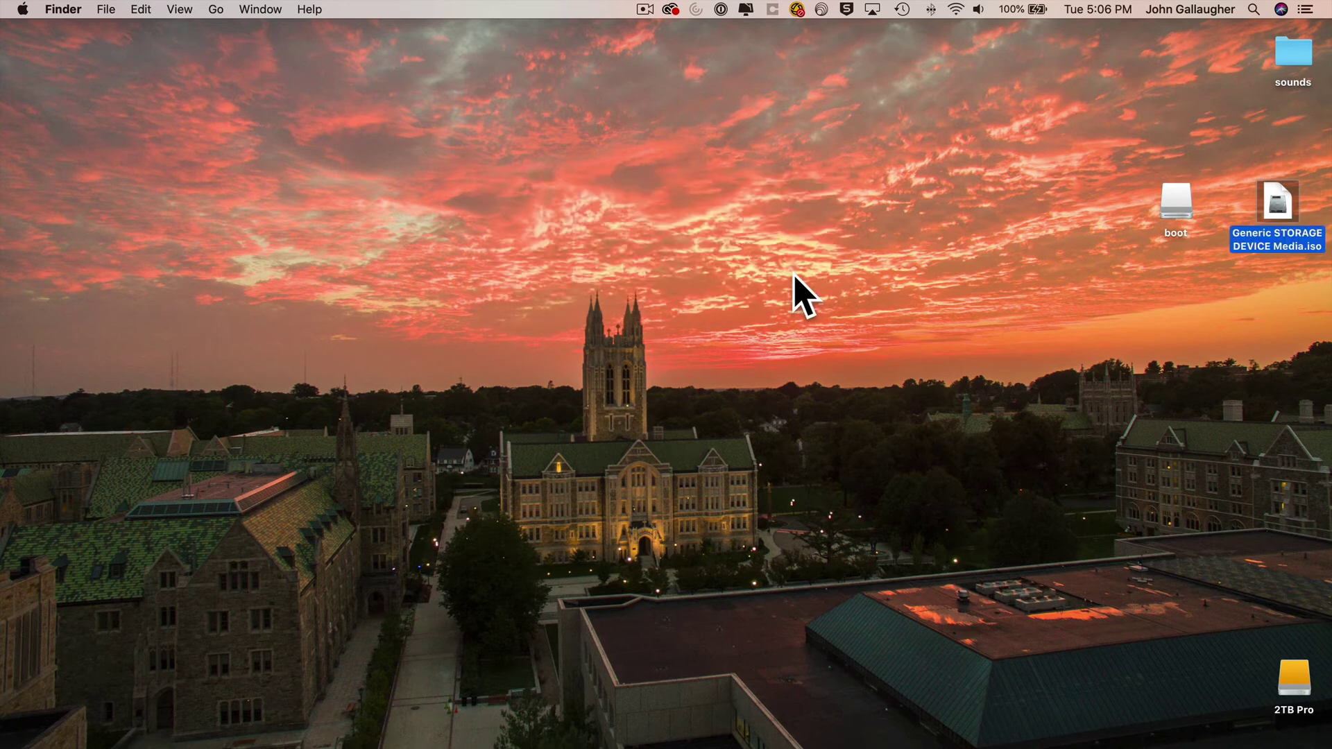
- Rename the image file to pi-backup.iso
left_click(1253, 234)
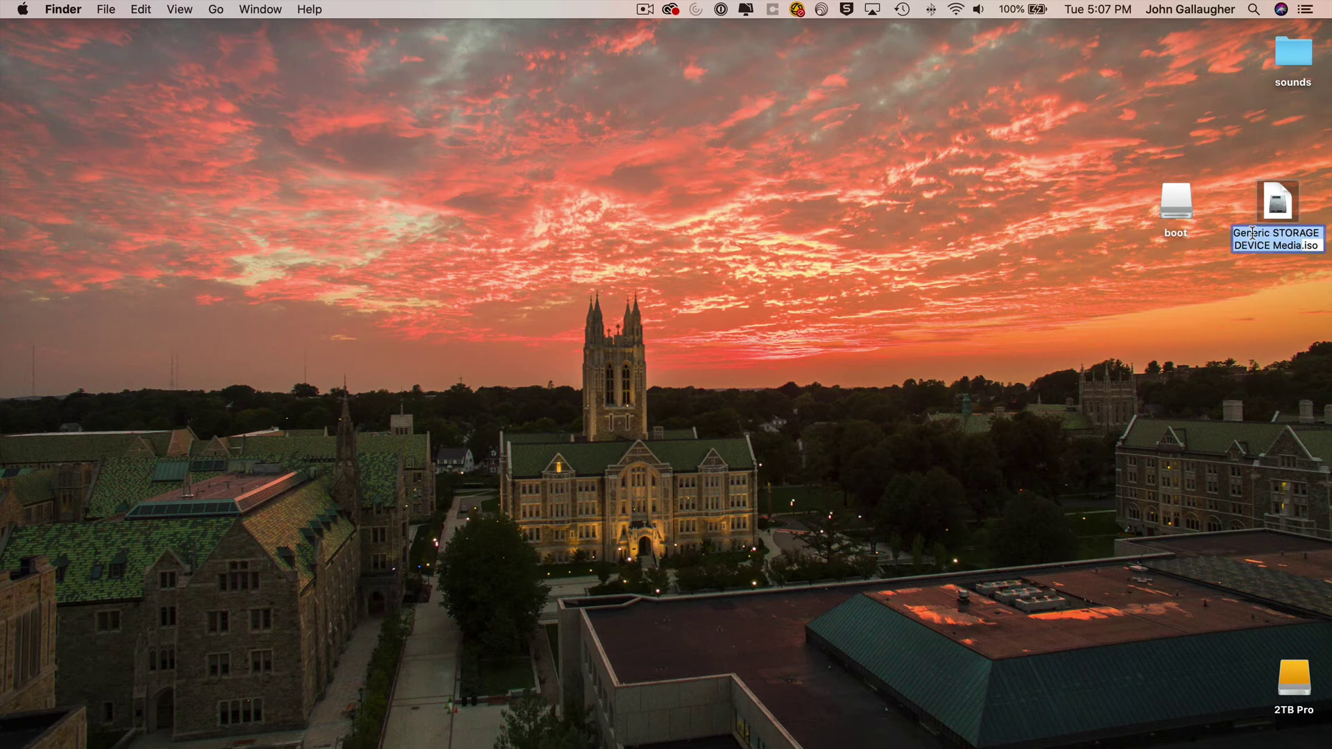
type("pi-backup")
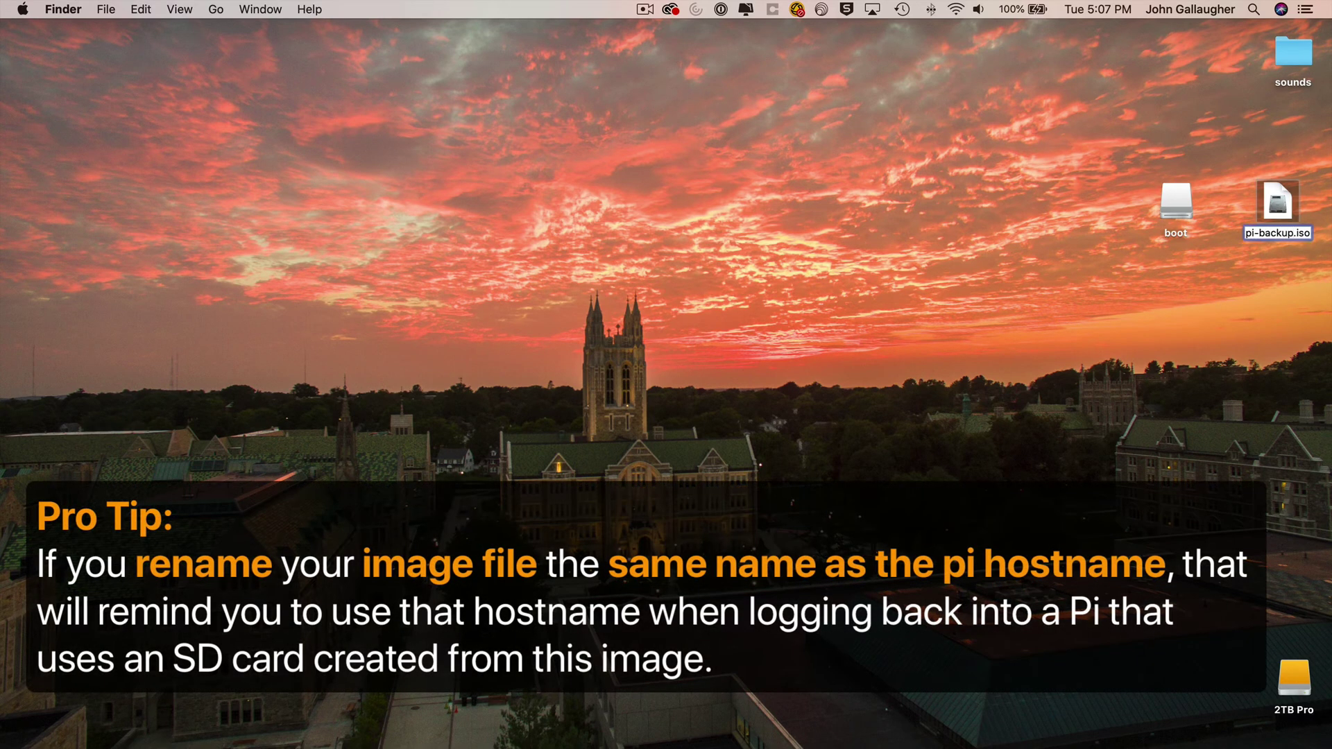
key("Return")
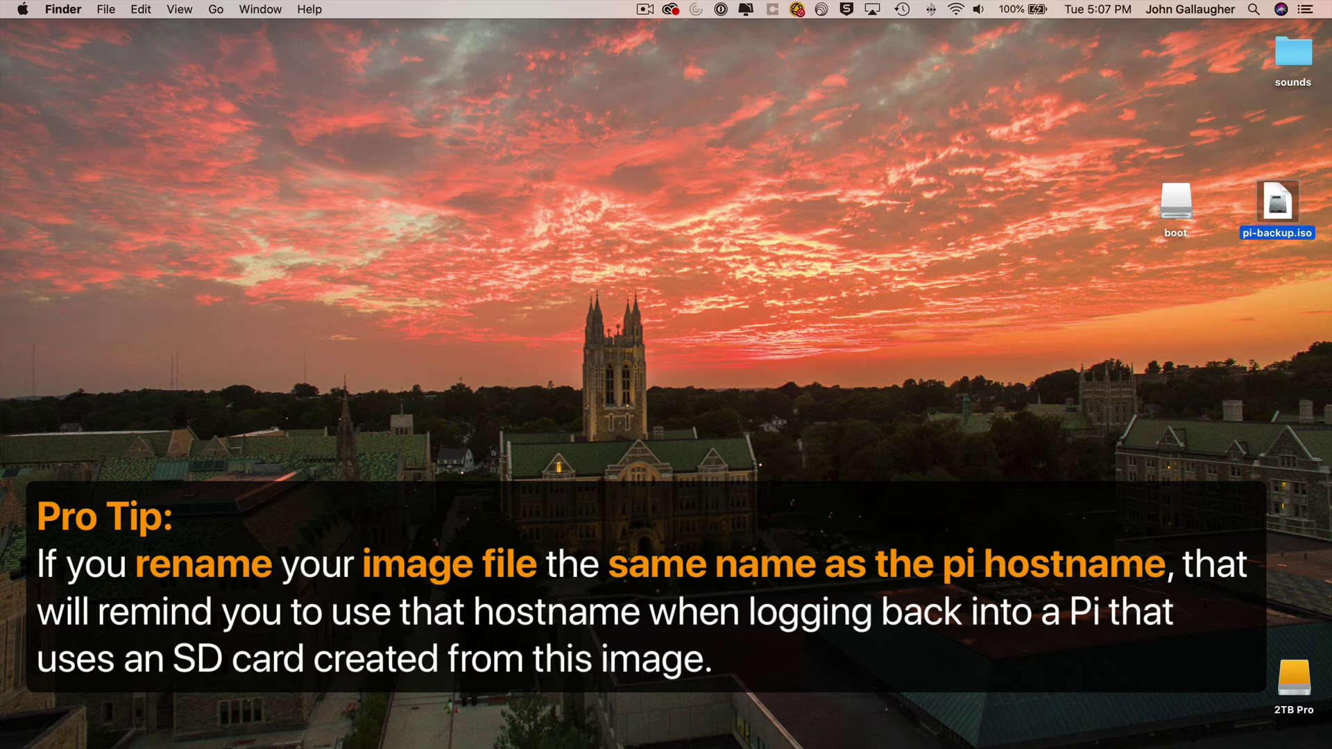
- Eject the SD card's boot volume by dragging it to the eject target
left_click(1177, 201)
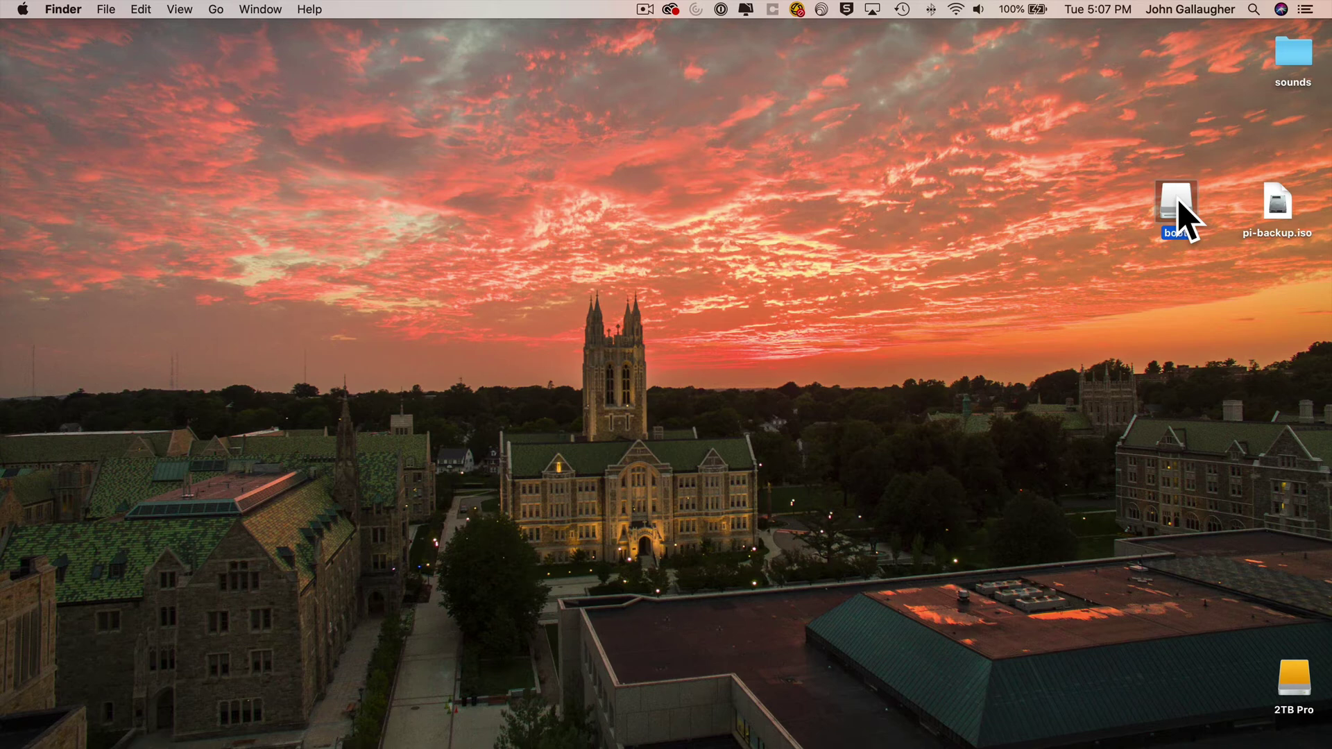
left_click_drag(1178, 206, 1298, 742)
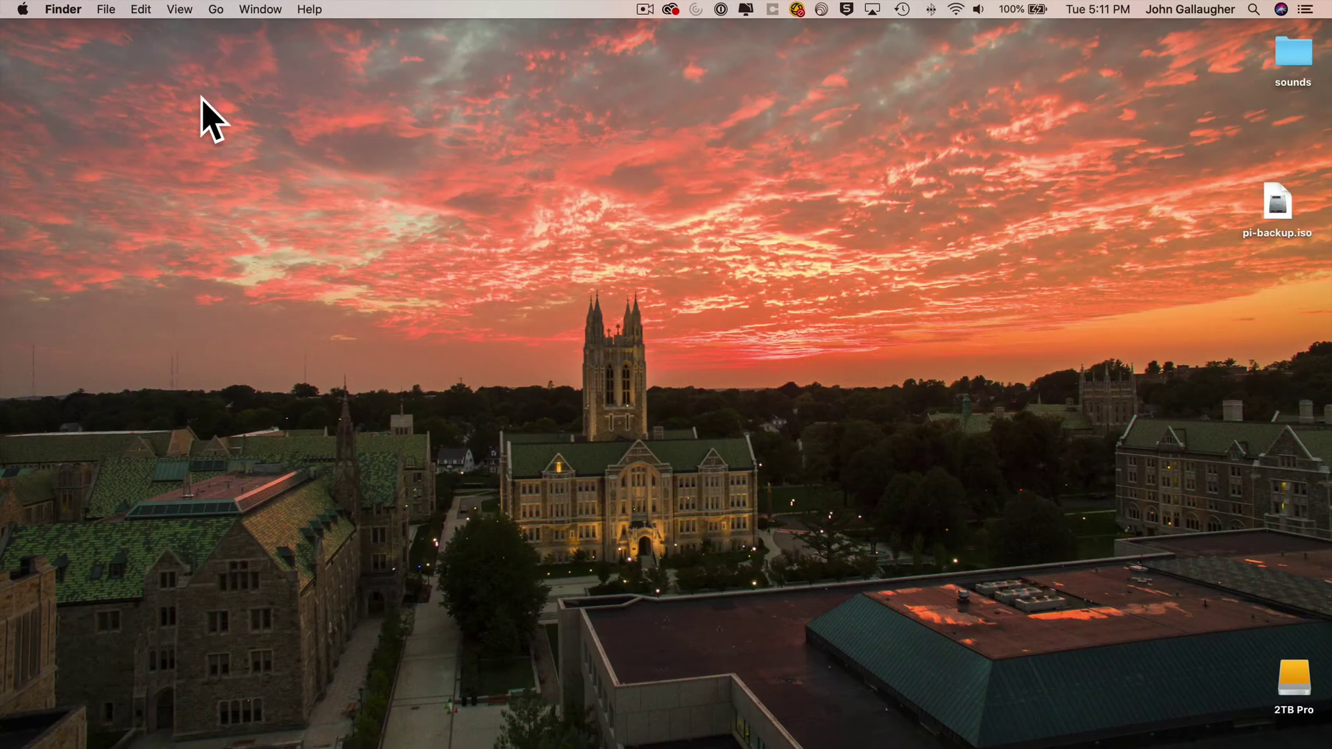
- Launch Terminal and enlarge its text size
key("super+space")
type("termi")
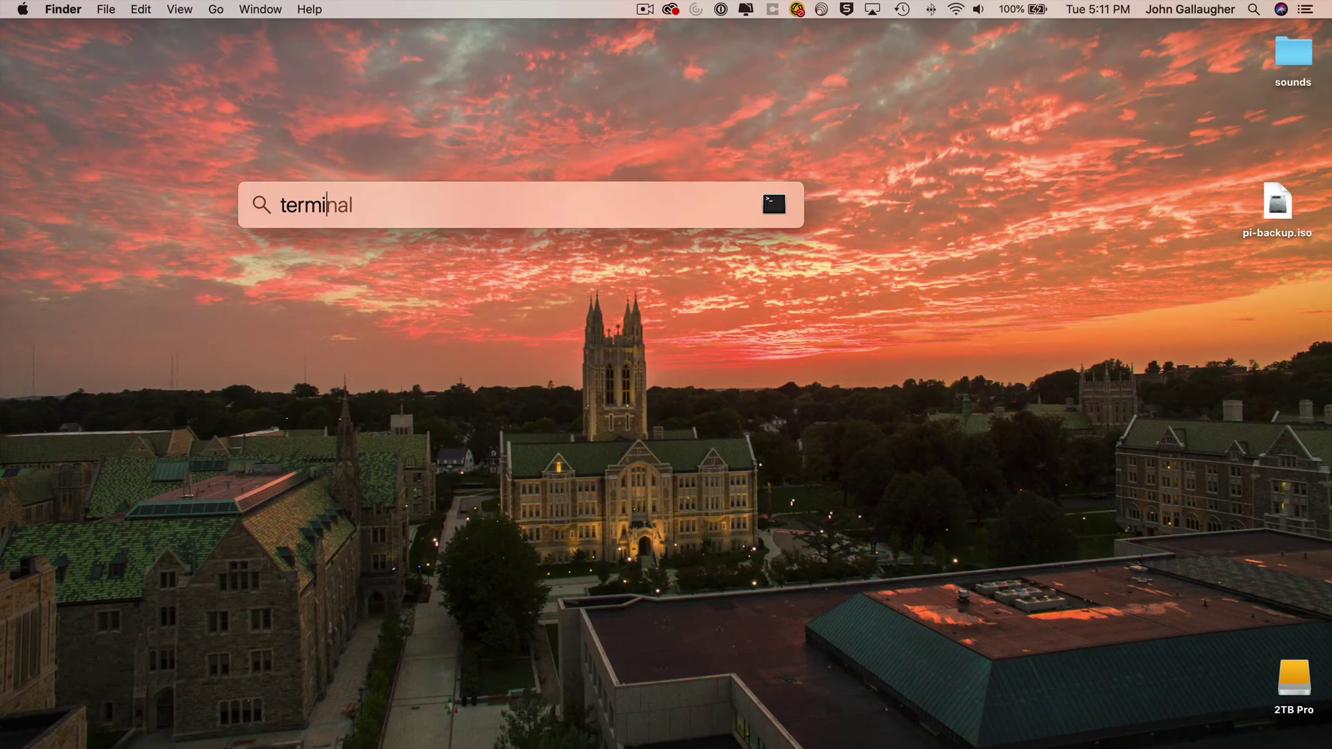
key("Return")
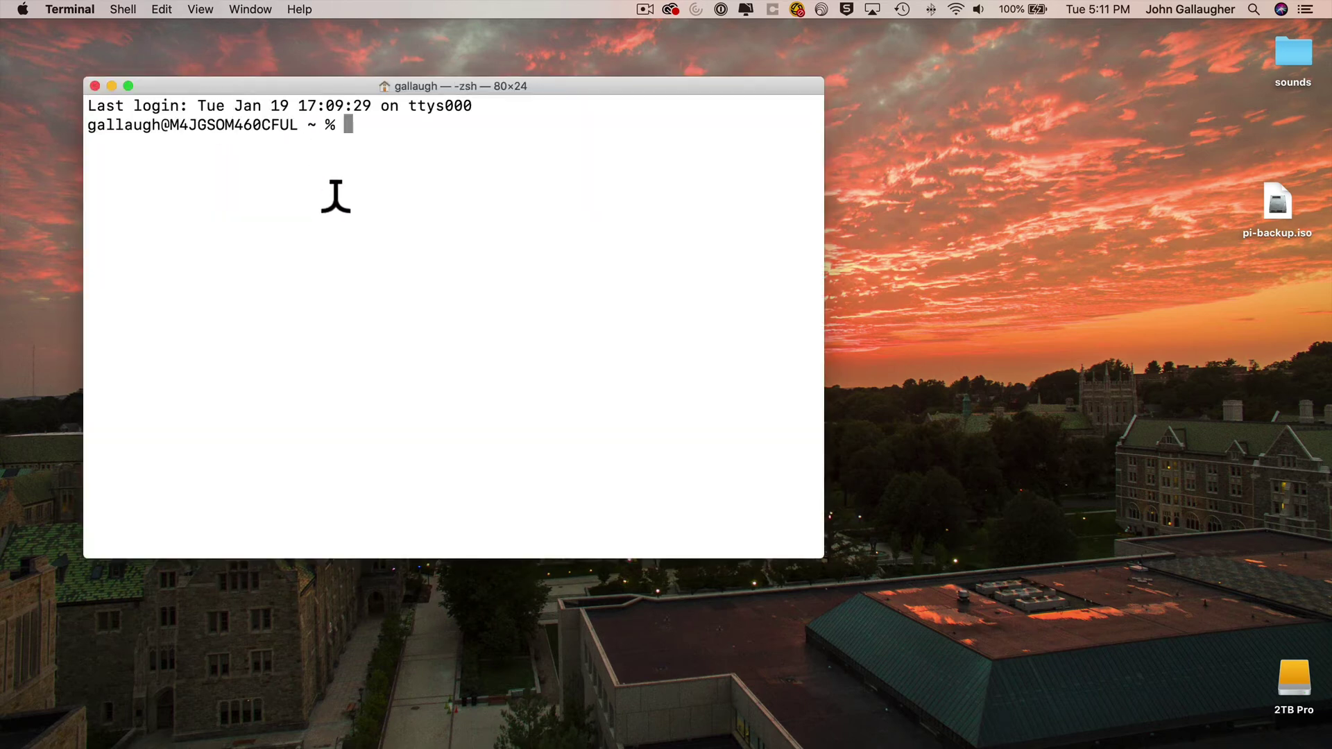
key("super+plus")
key("super+plus")
key("super+plus")
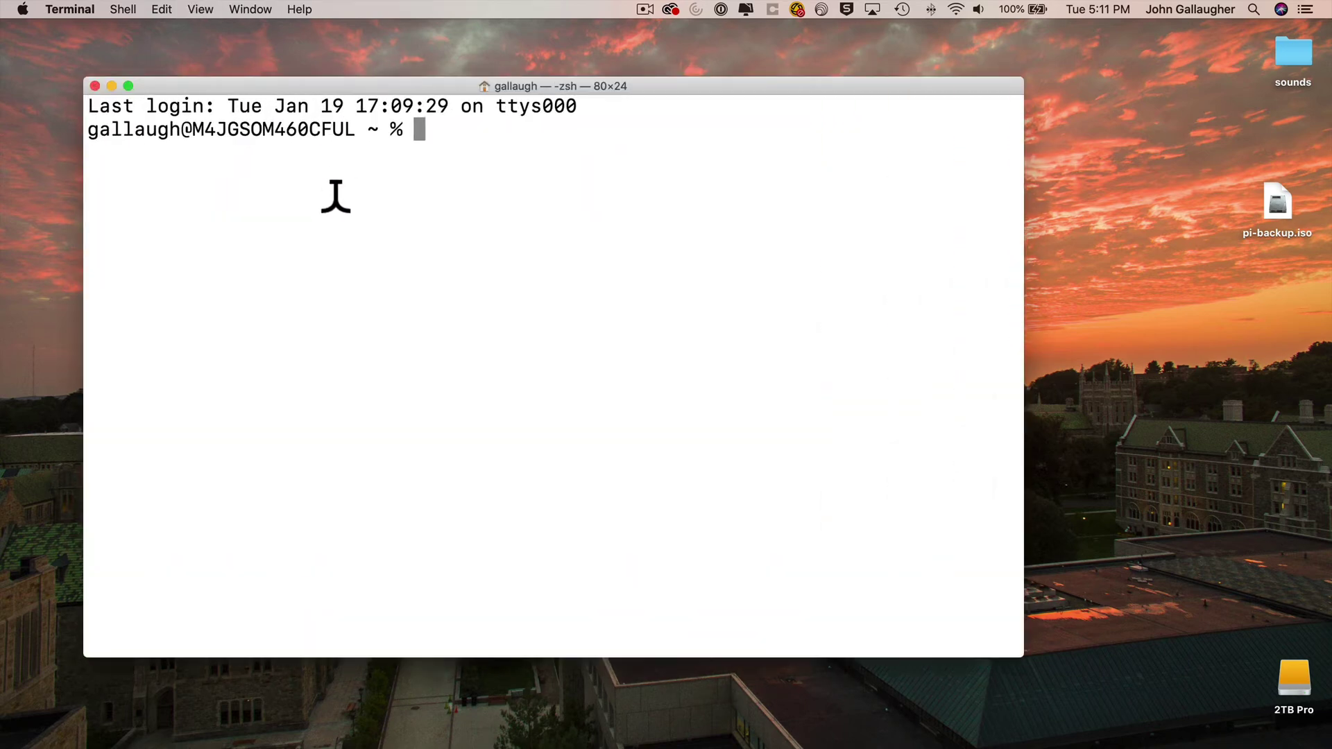
type("ssh")
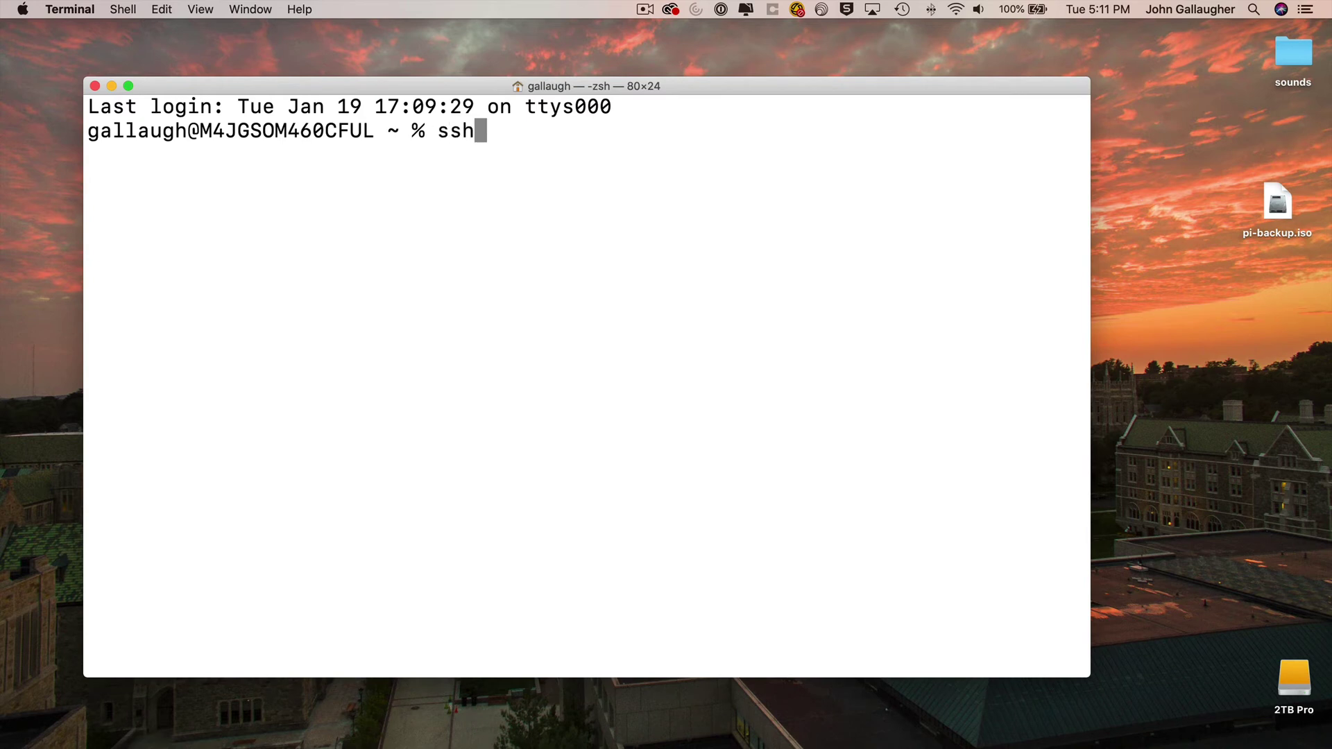
type(" pi@")
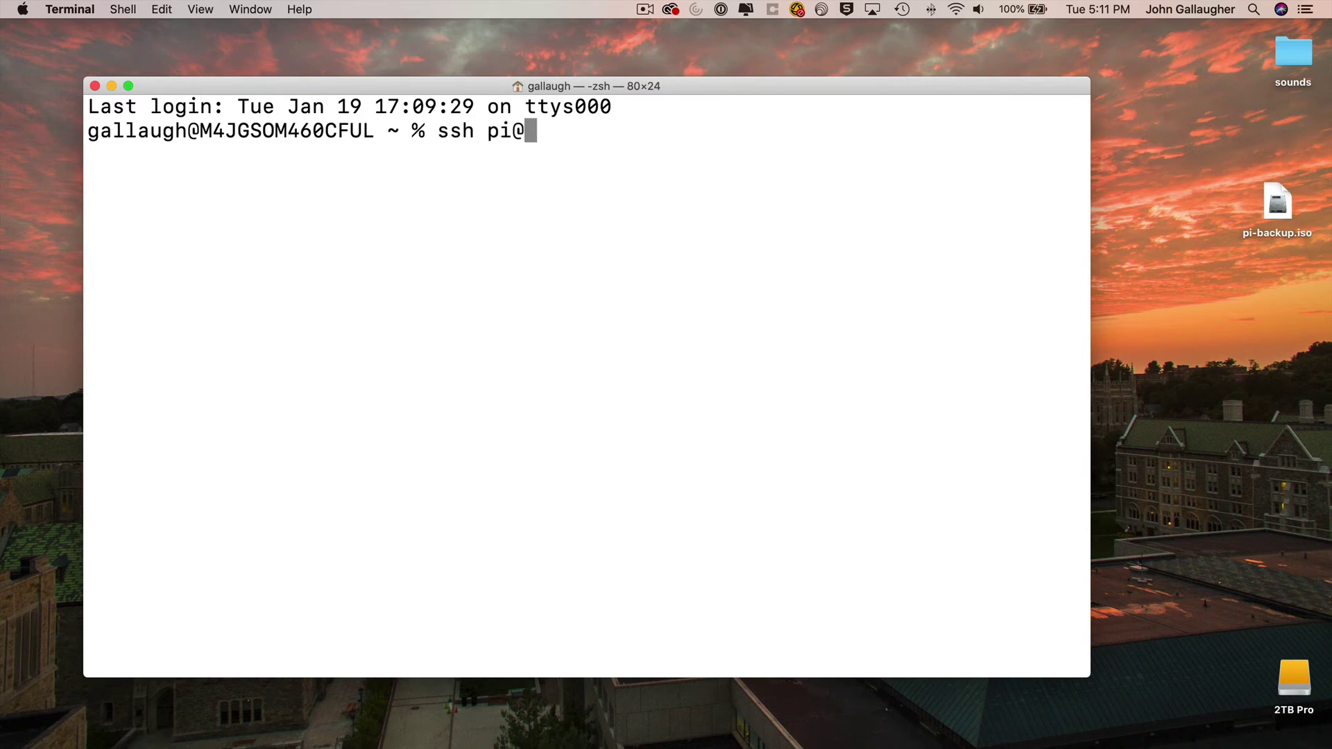
type("pi-backup")
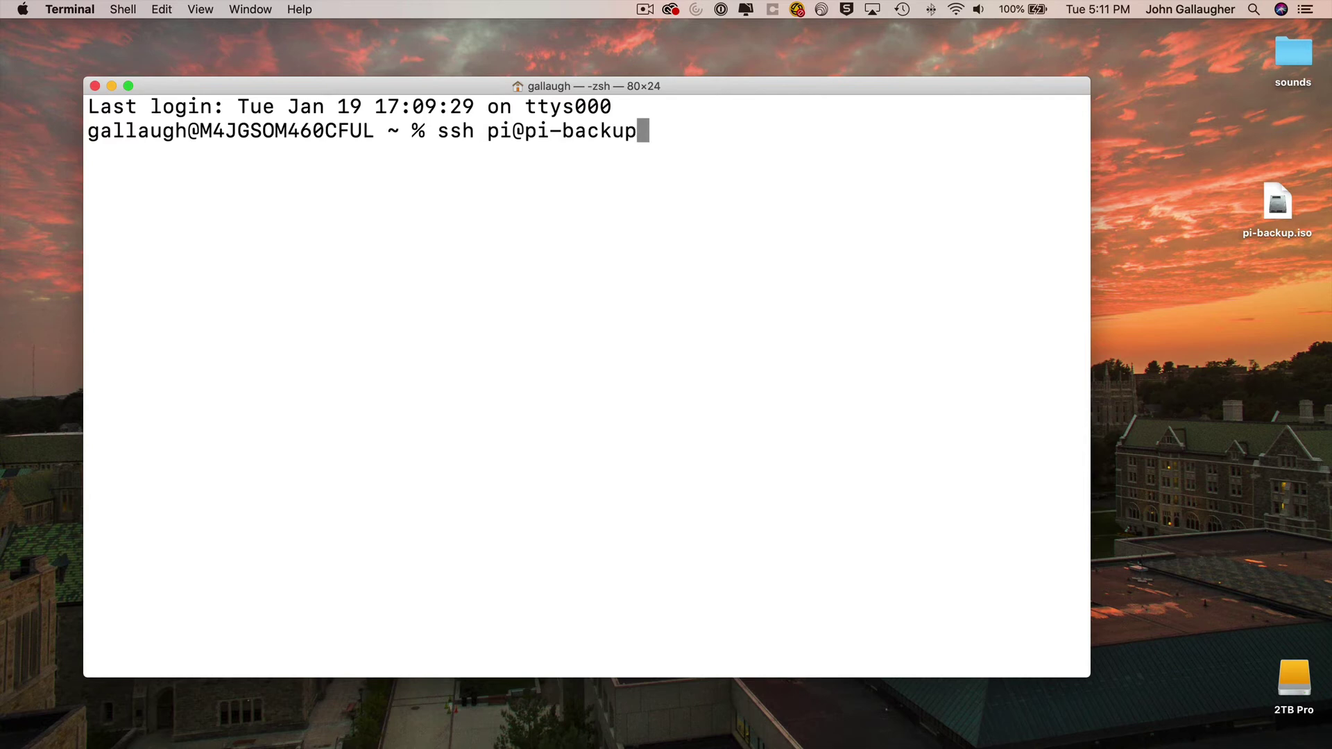
type(".local")
key("Return")
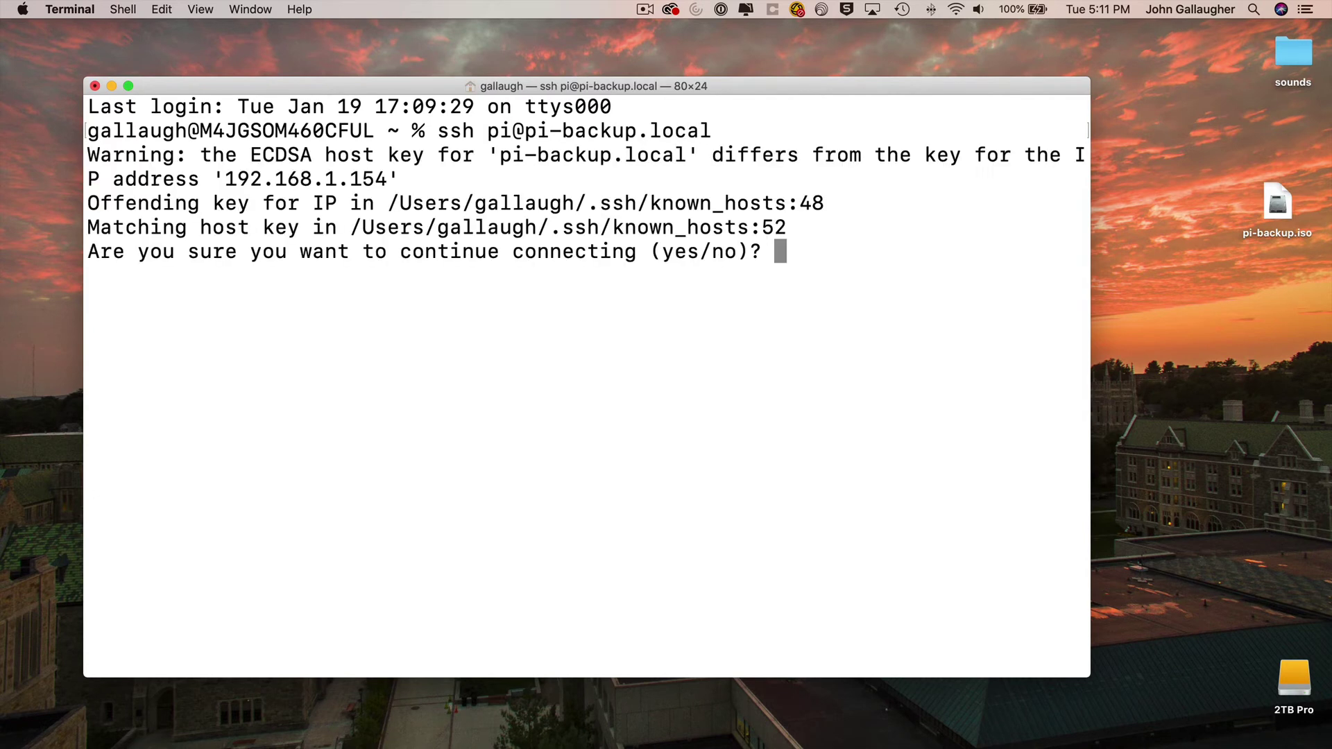
type("yes")
key("Return")
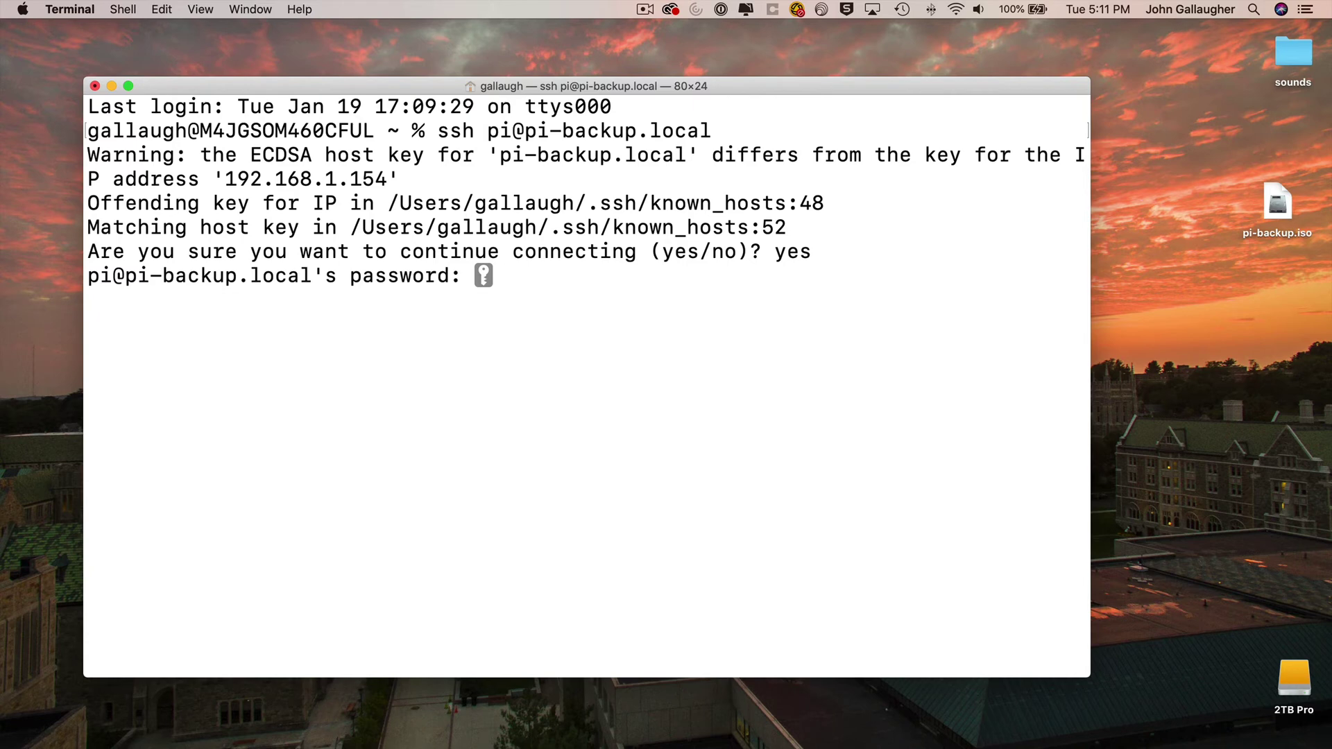
key("Return")
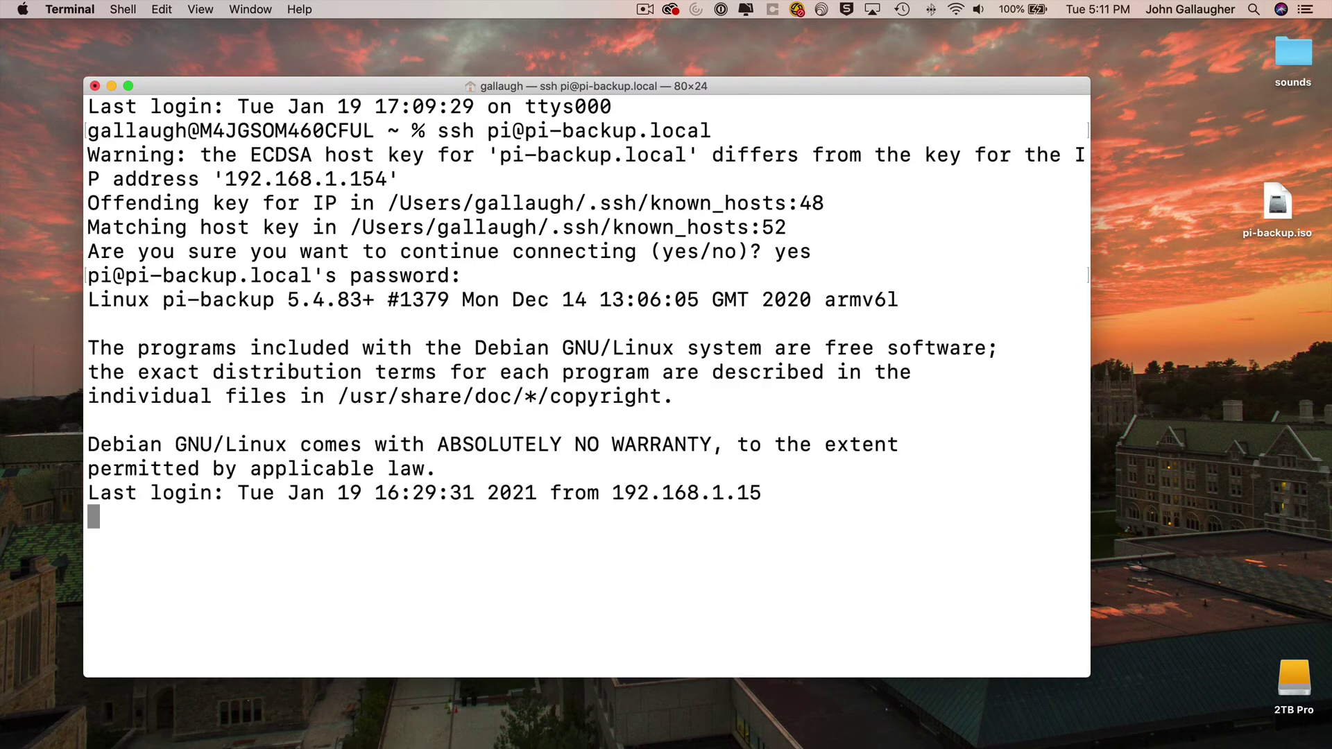
- Launch sudo raspi-config and open the Hostname setting under System Options
type("sudo r")
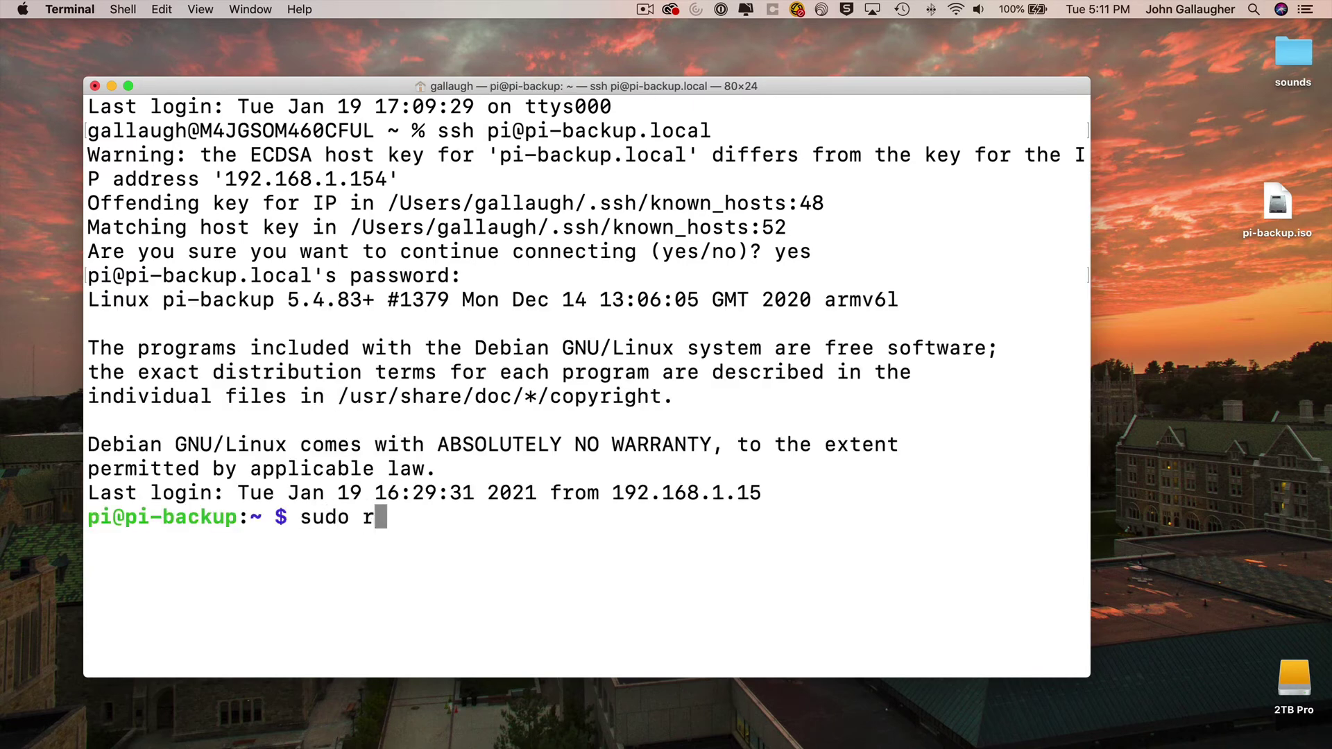
type("aspi-config")
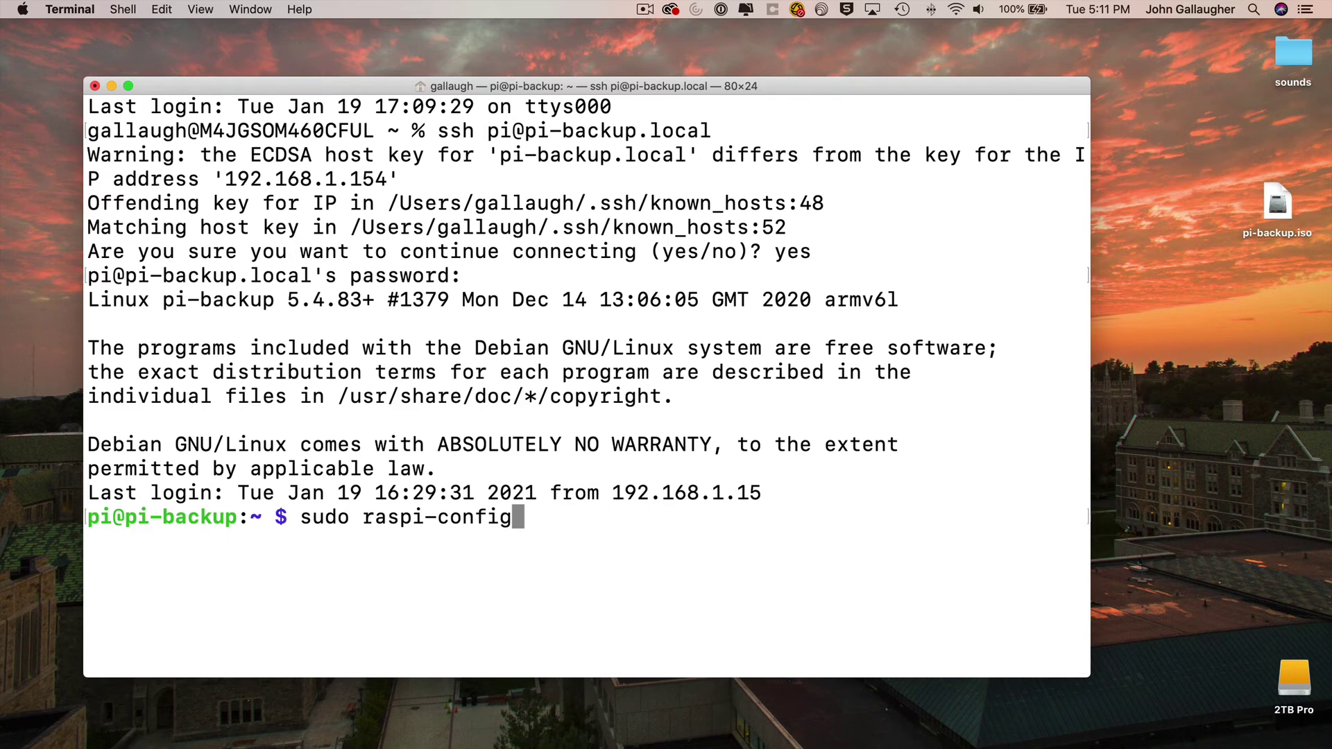
key("Return")
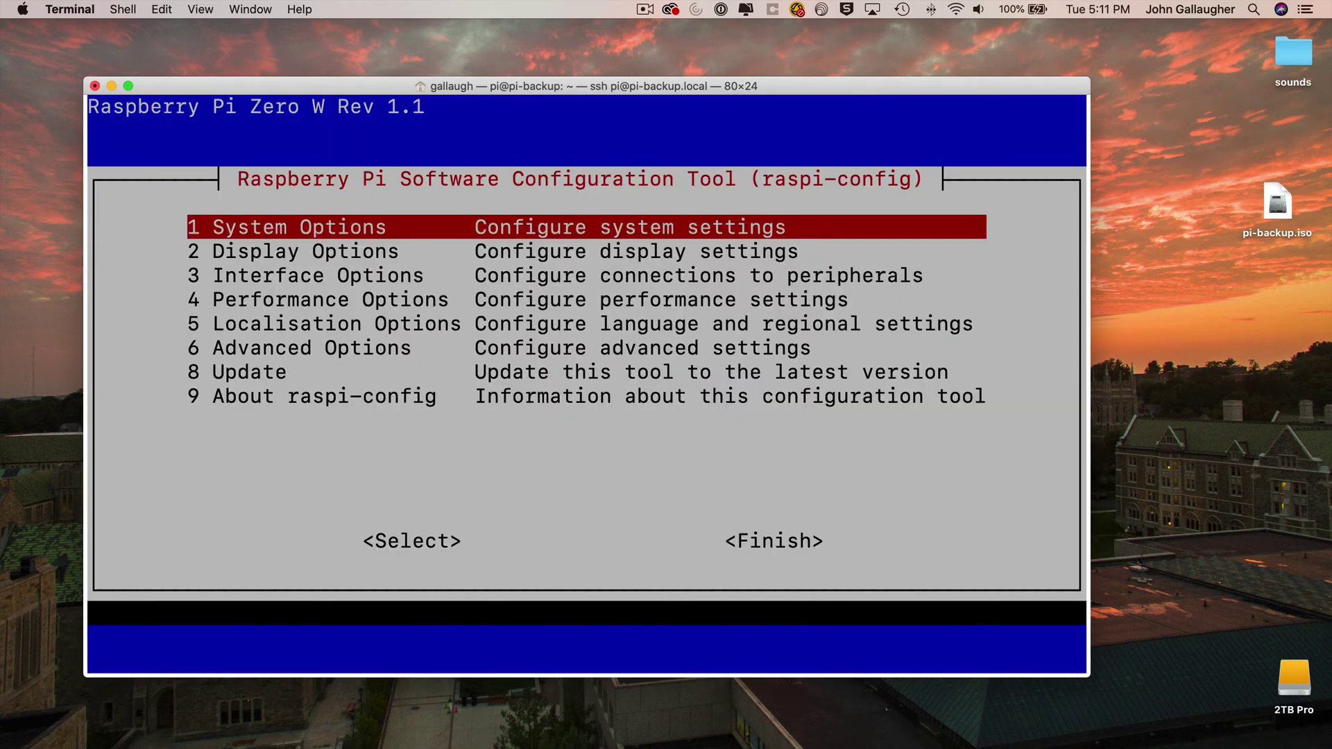
key("Return")
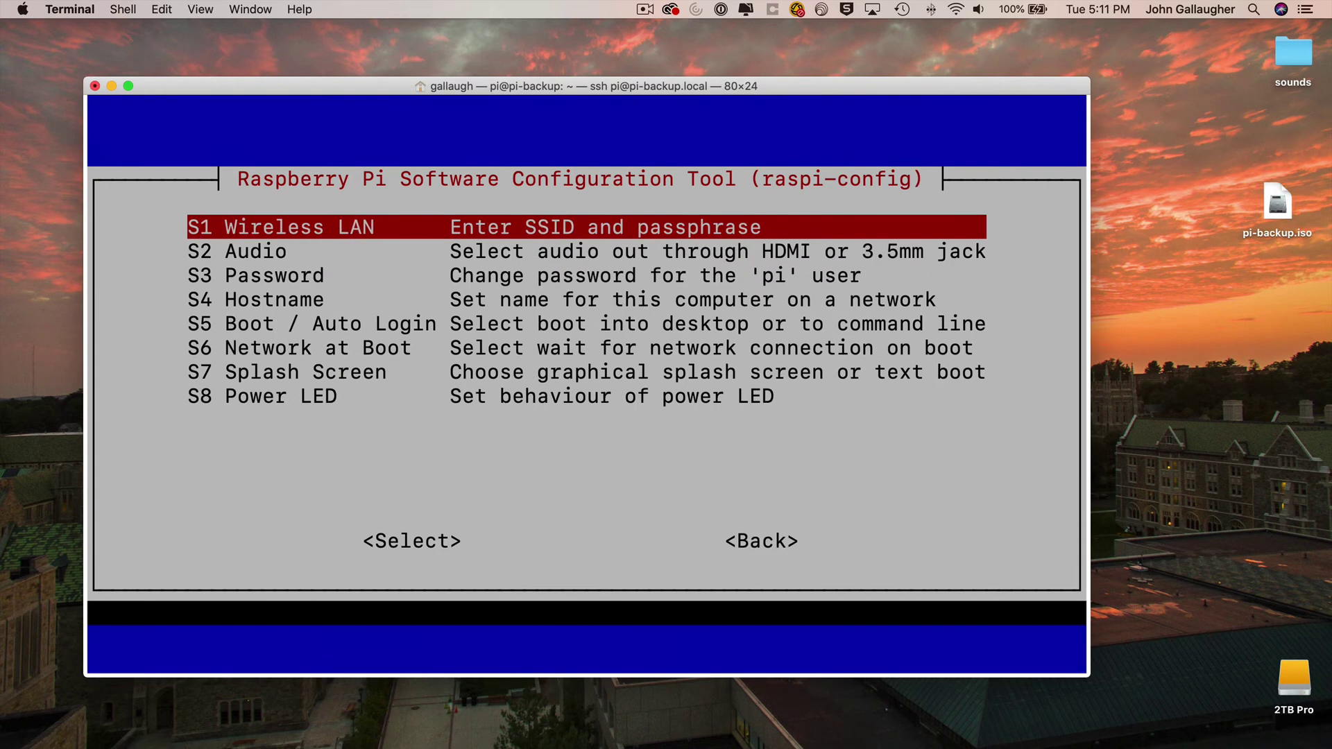
key("Down")
key("Down")
key("Down")
key("Return")
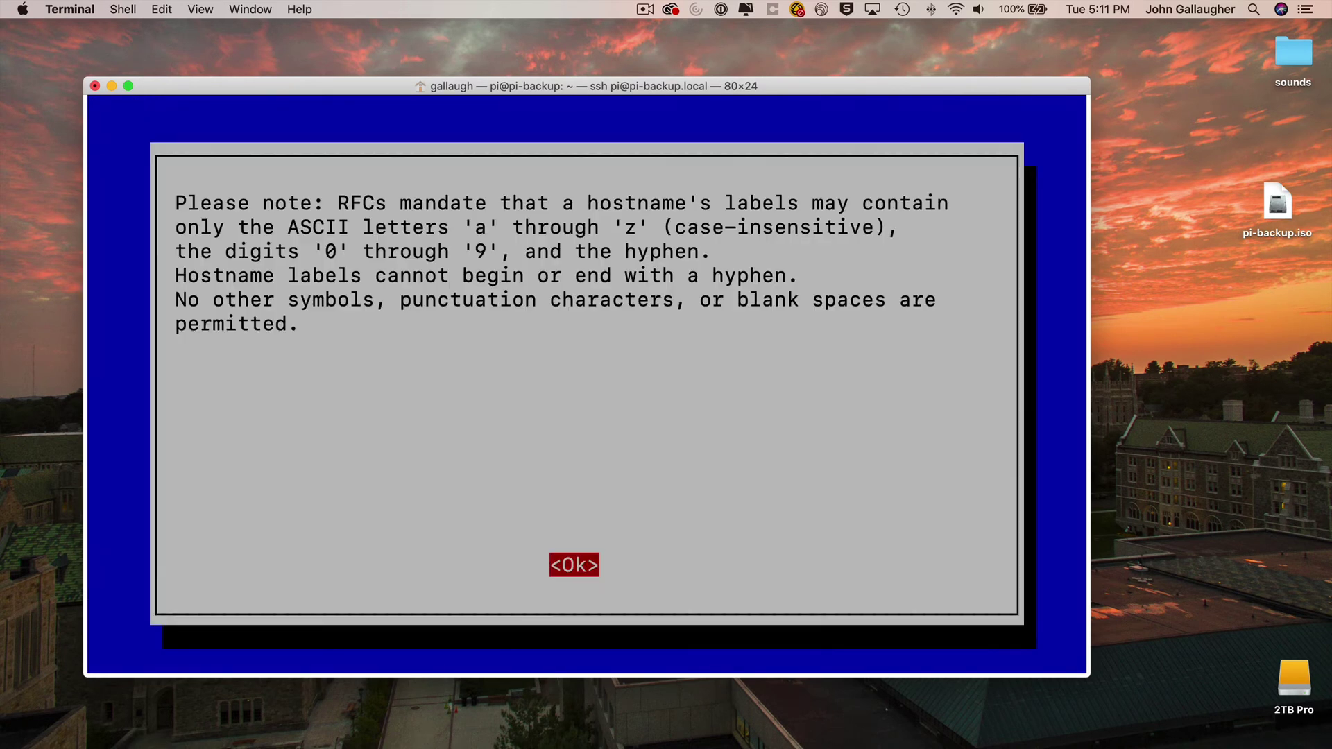
key("Return")
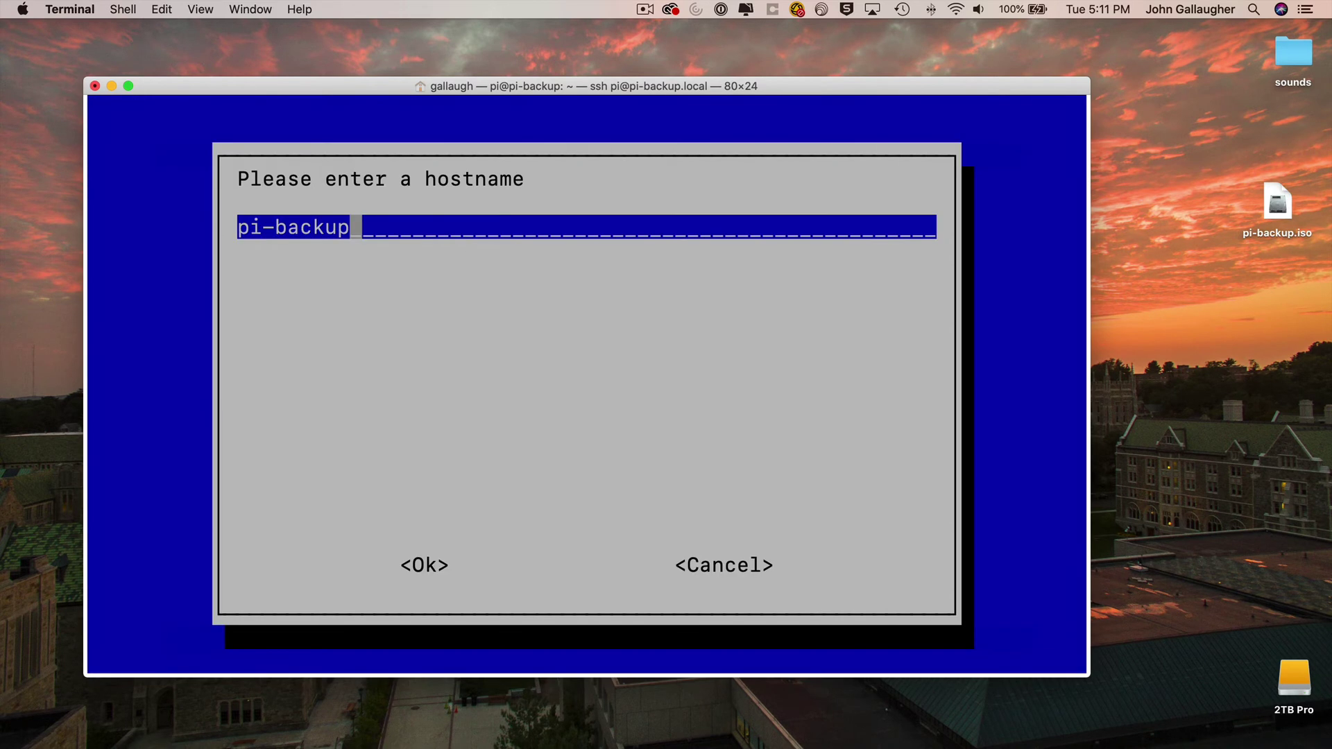
- Replace the pi-backup hostname with mil-mascaras, finish, and decline rebooting
key("BackSpace")
key("BackSpace")
key("BackSpace")
key("BackSpace")
key("BackSpace")
key("BackSpace")
key("BackSpace")
key("BackSpace")
key("BackSpace")
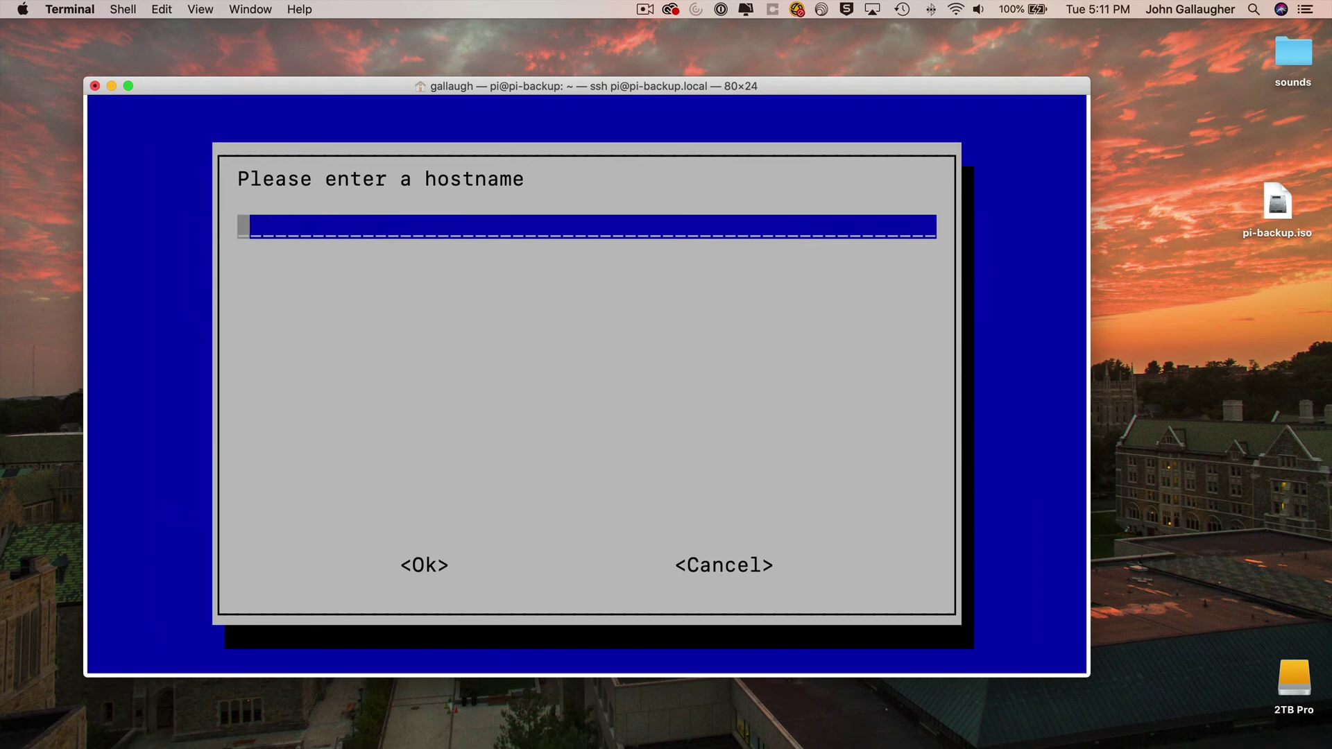
type("mil-mascaras")
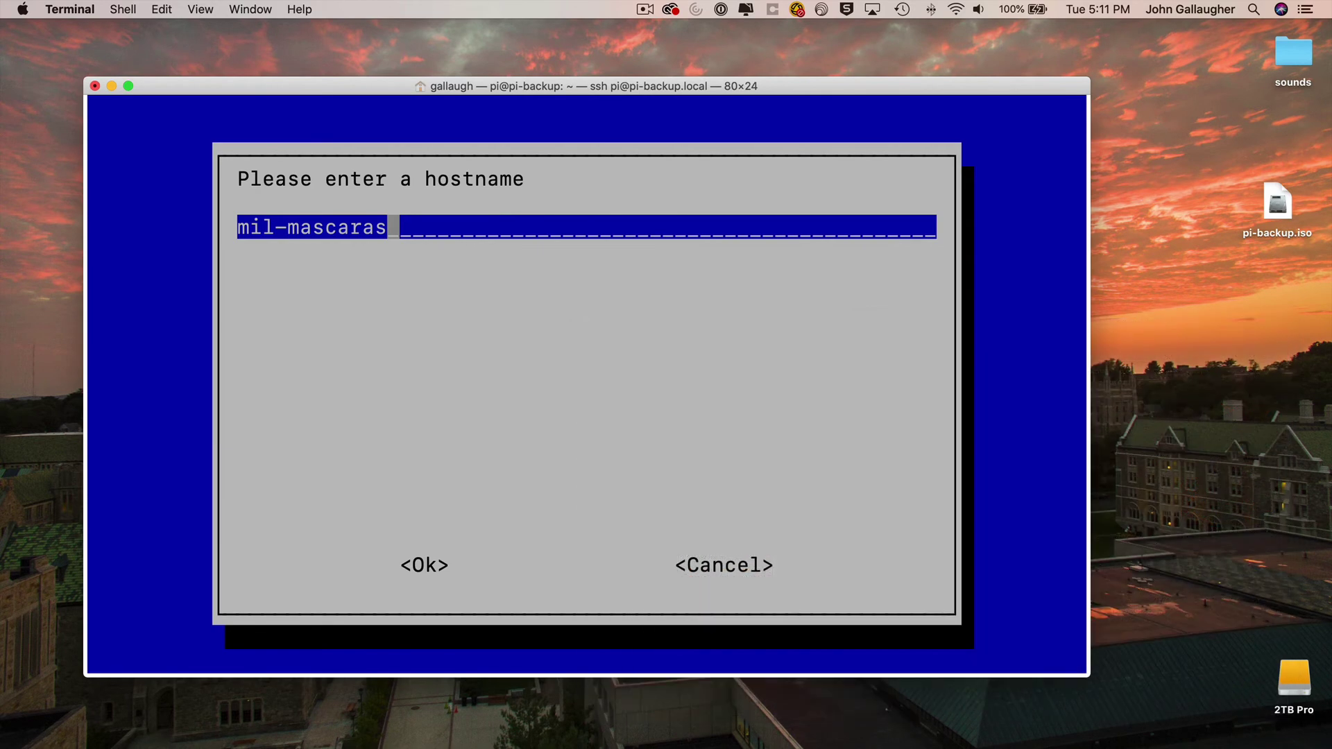
key("Return")
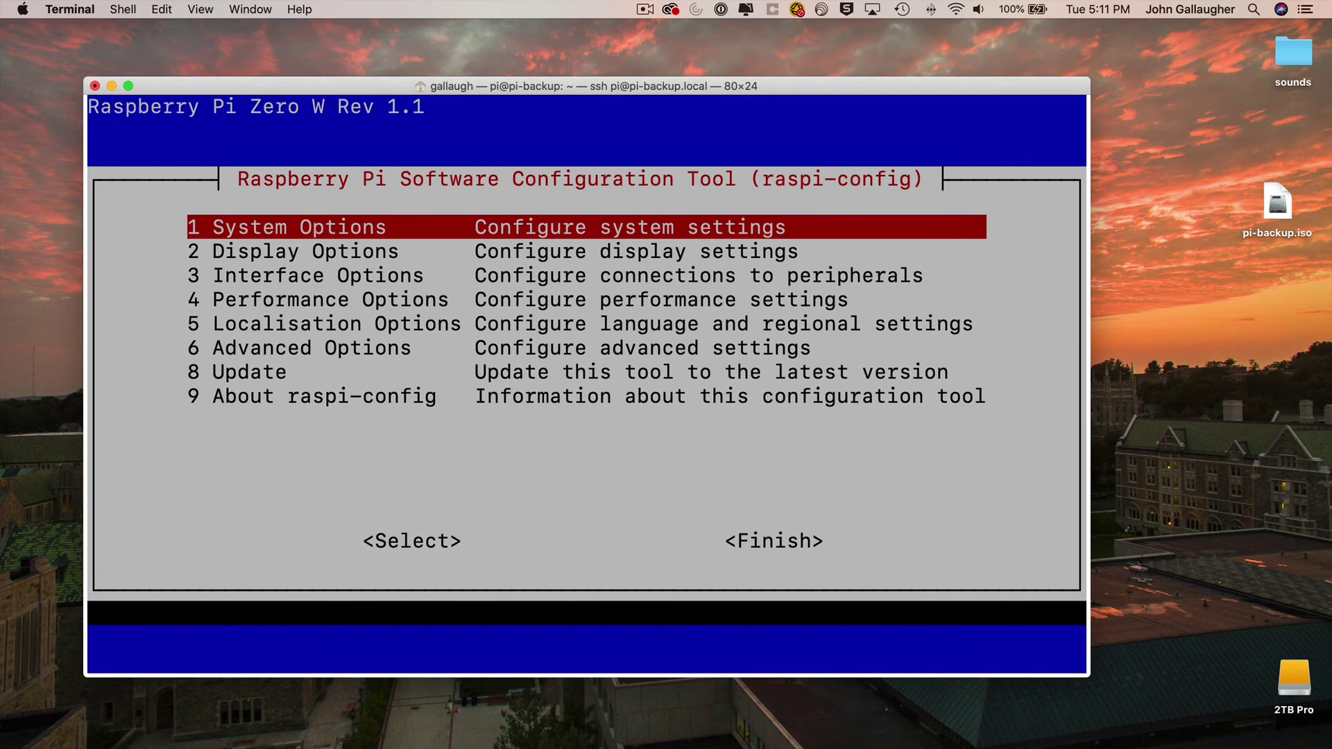
key("Tab")
key("Tab")
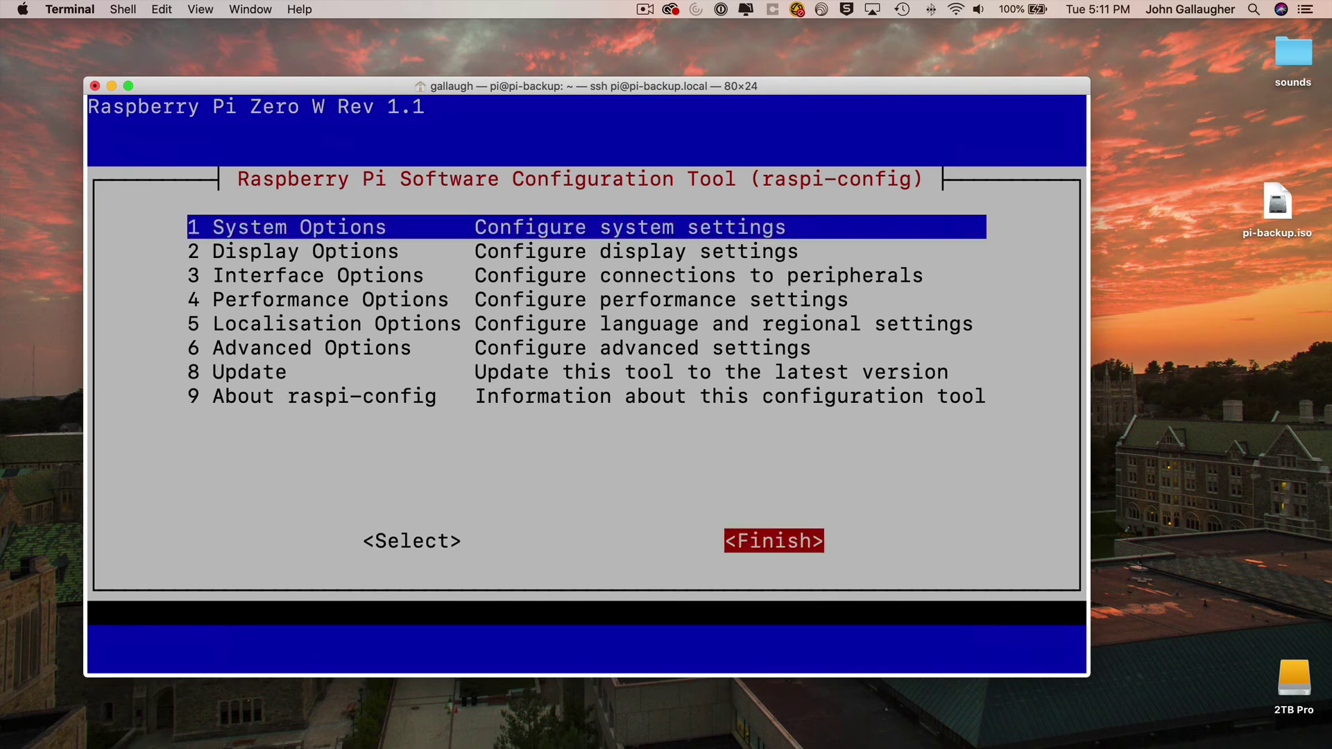
key("Return")
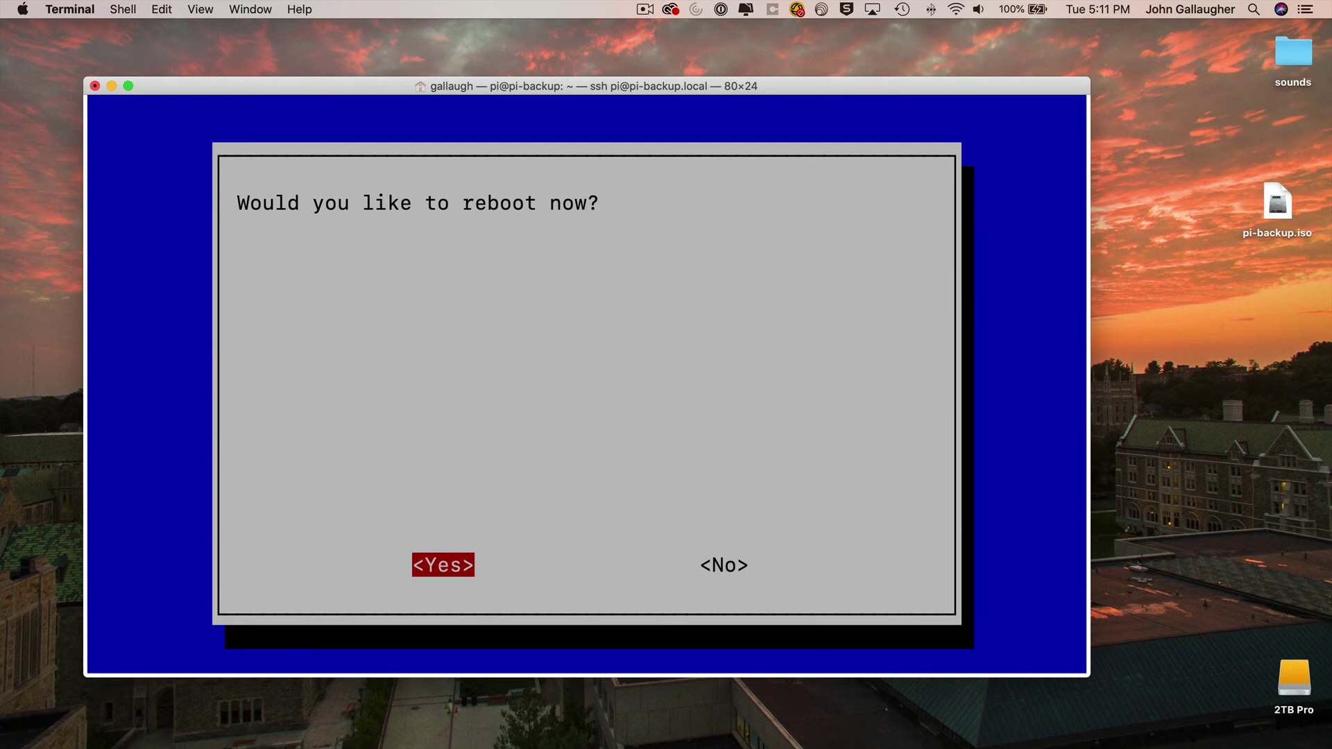
key("Right")
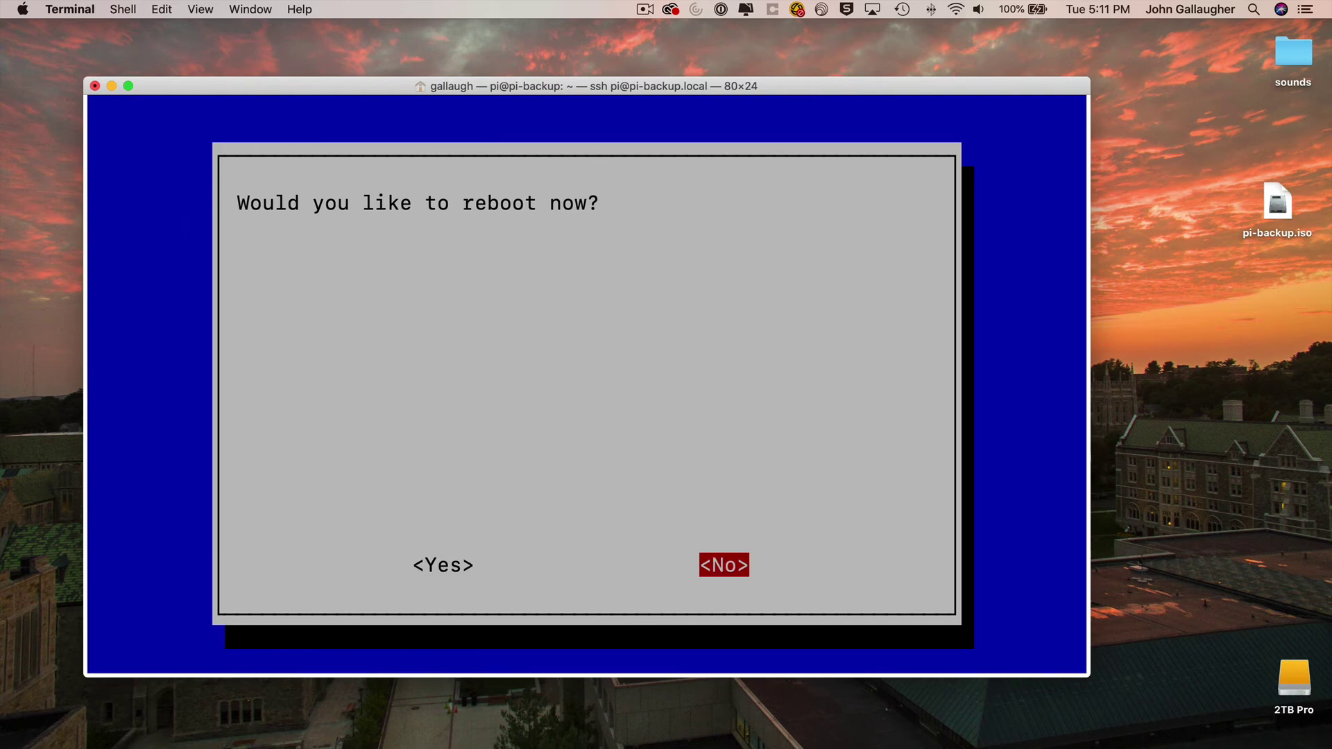
- Confirm skipping the reboot and shut the Pi down with sudo halt
key("Return")
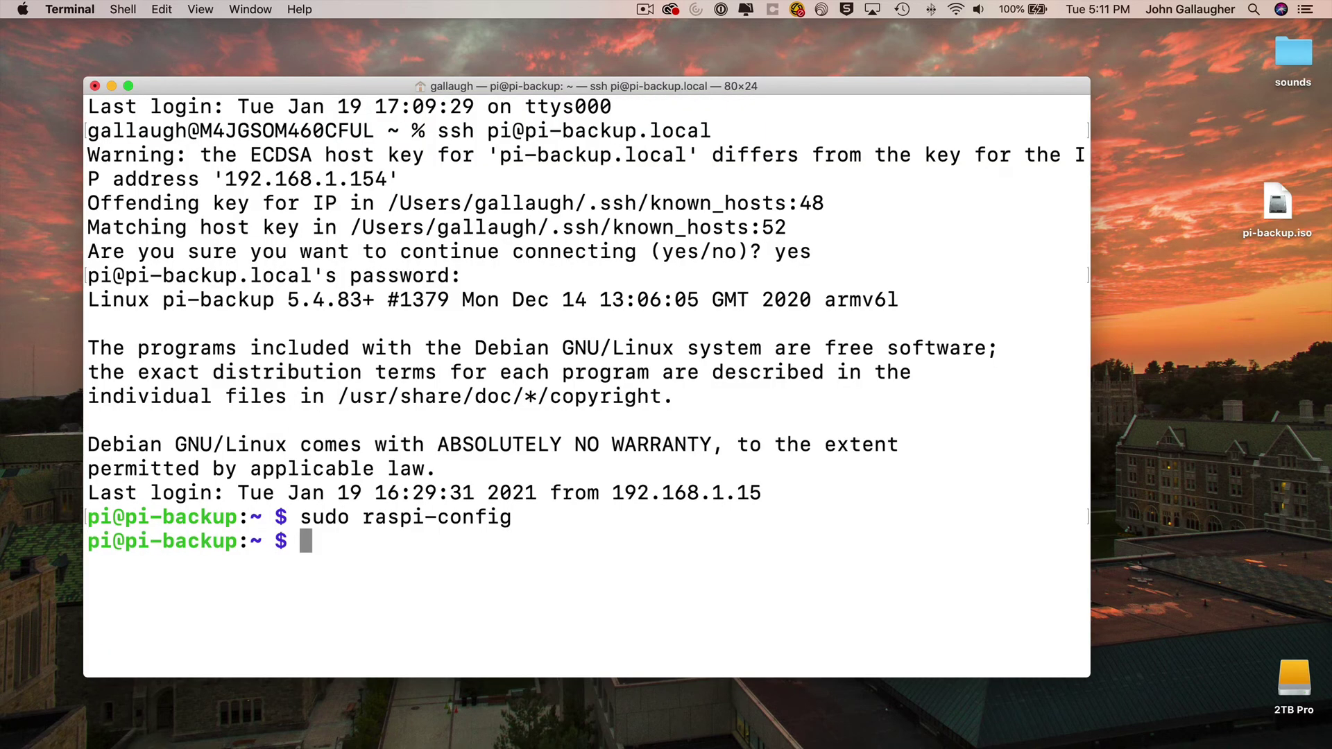
type("sudo halt")
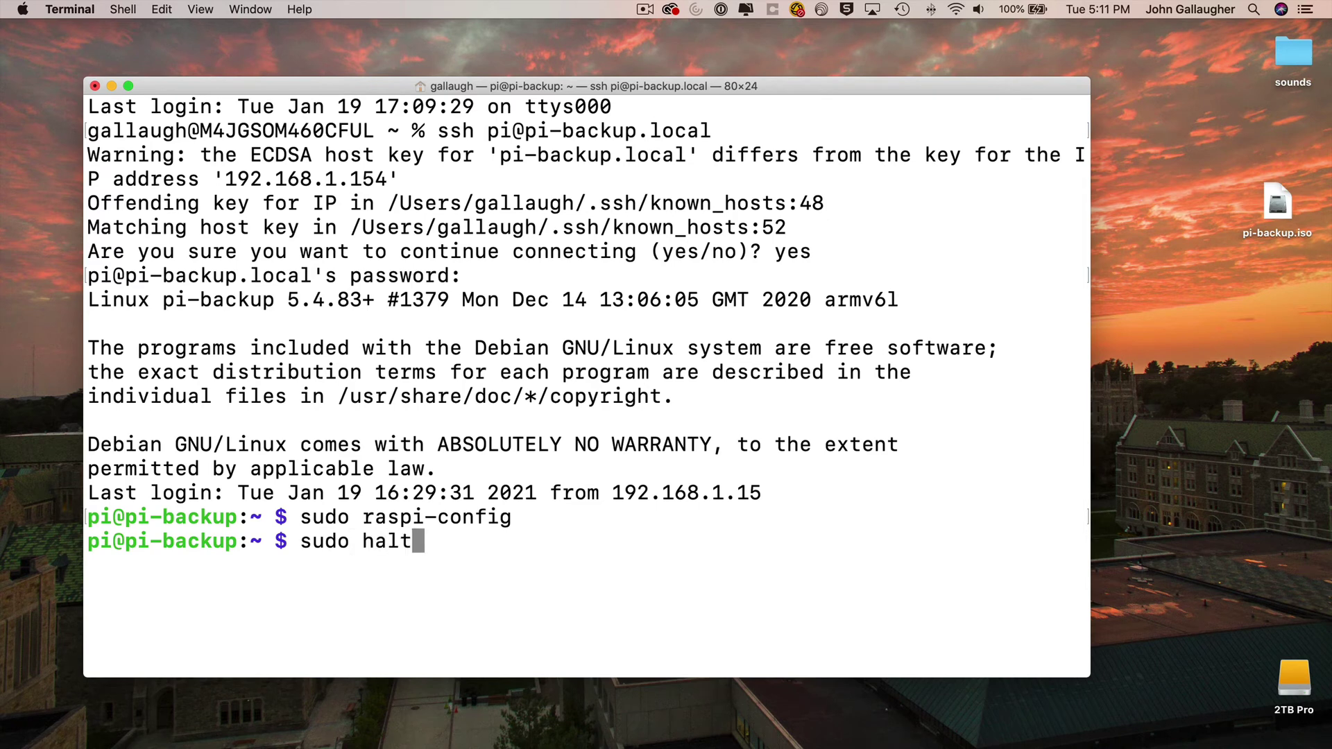
key("Return")
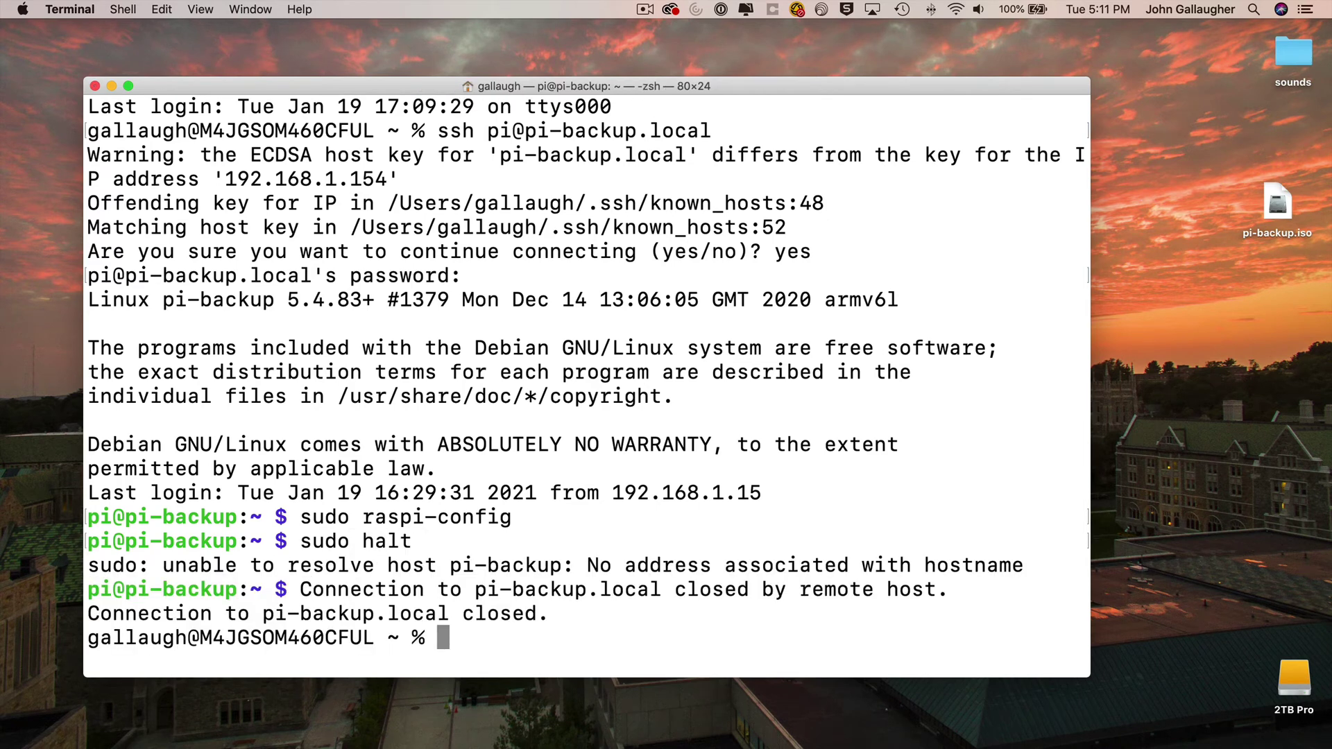
type("ssh pi-")
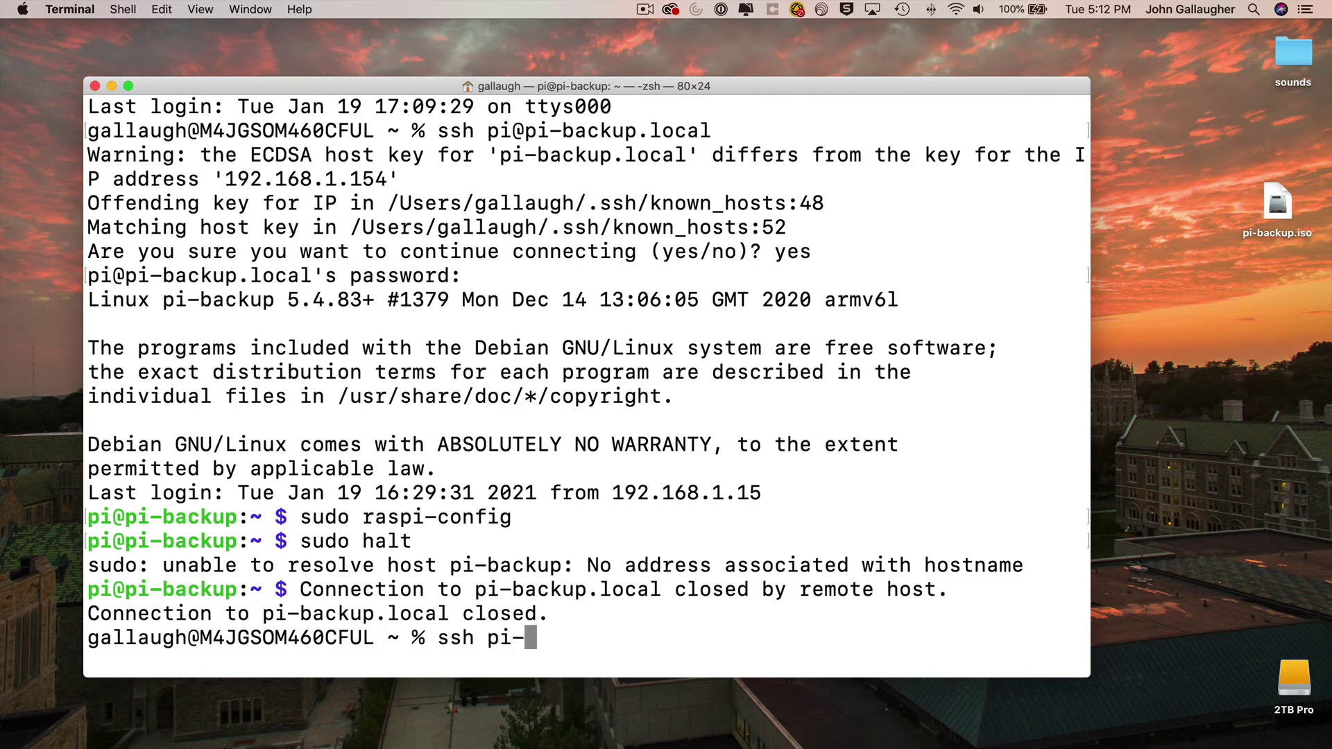
key("BackSpace")
type("@mil-mascaras")
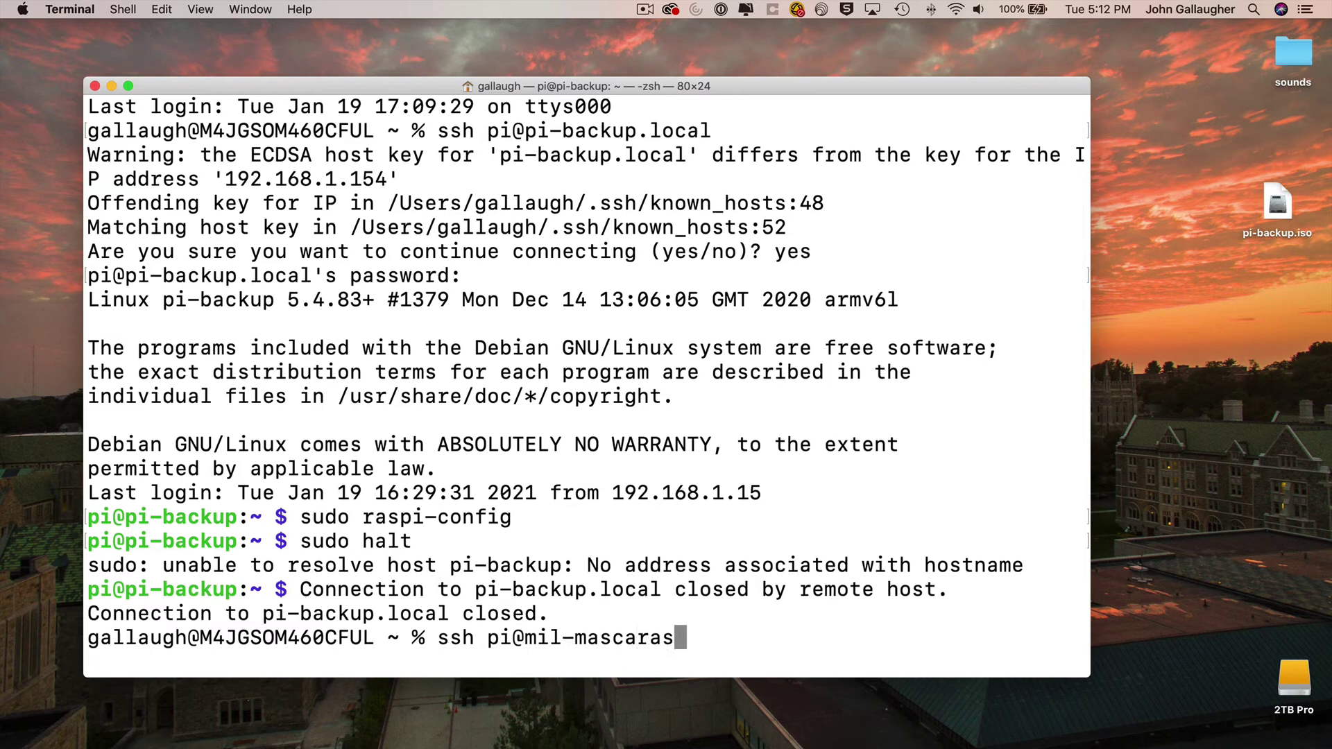
type(".local")
key("Return")
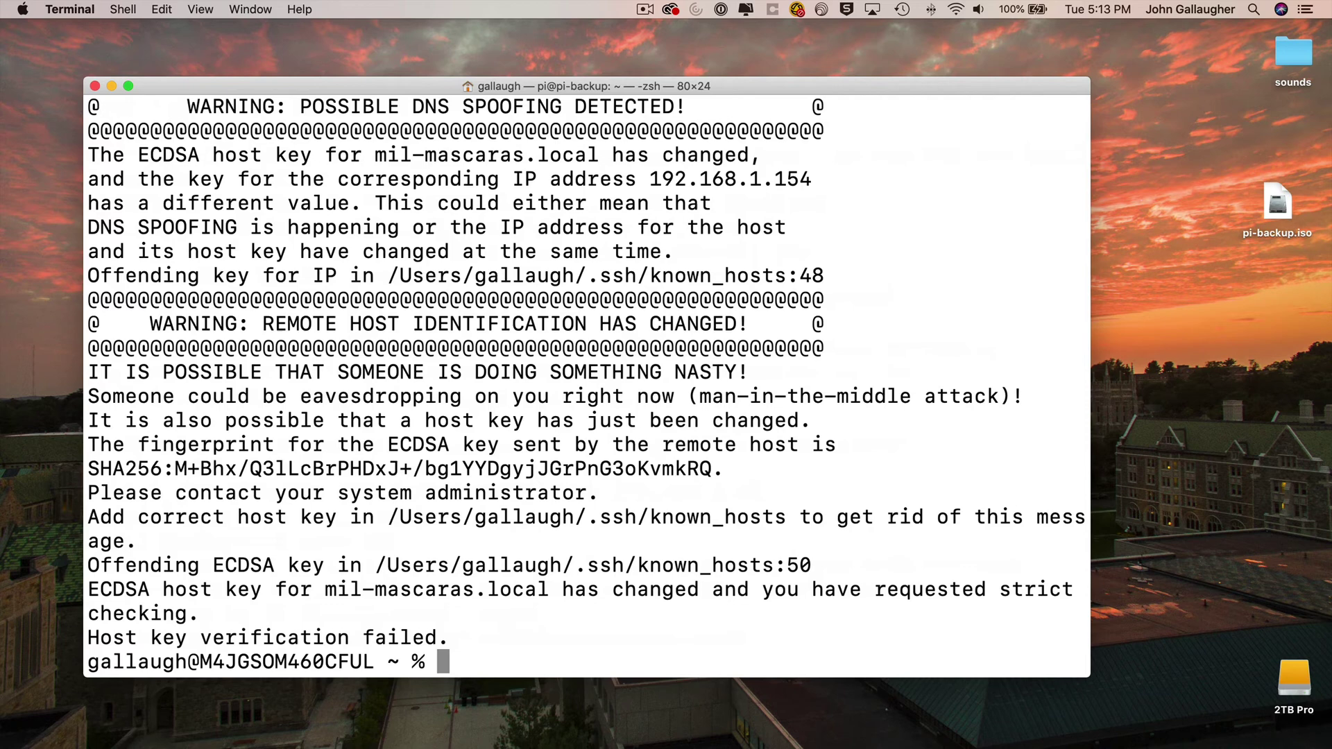
type("sudo ssh mil")
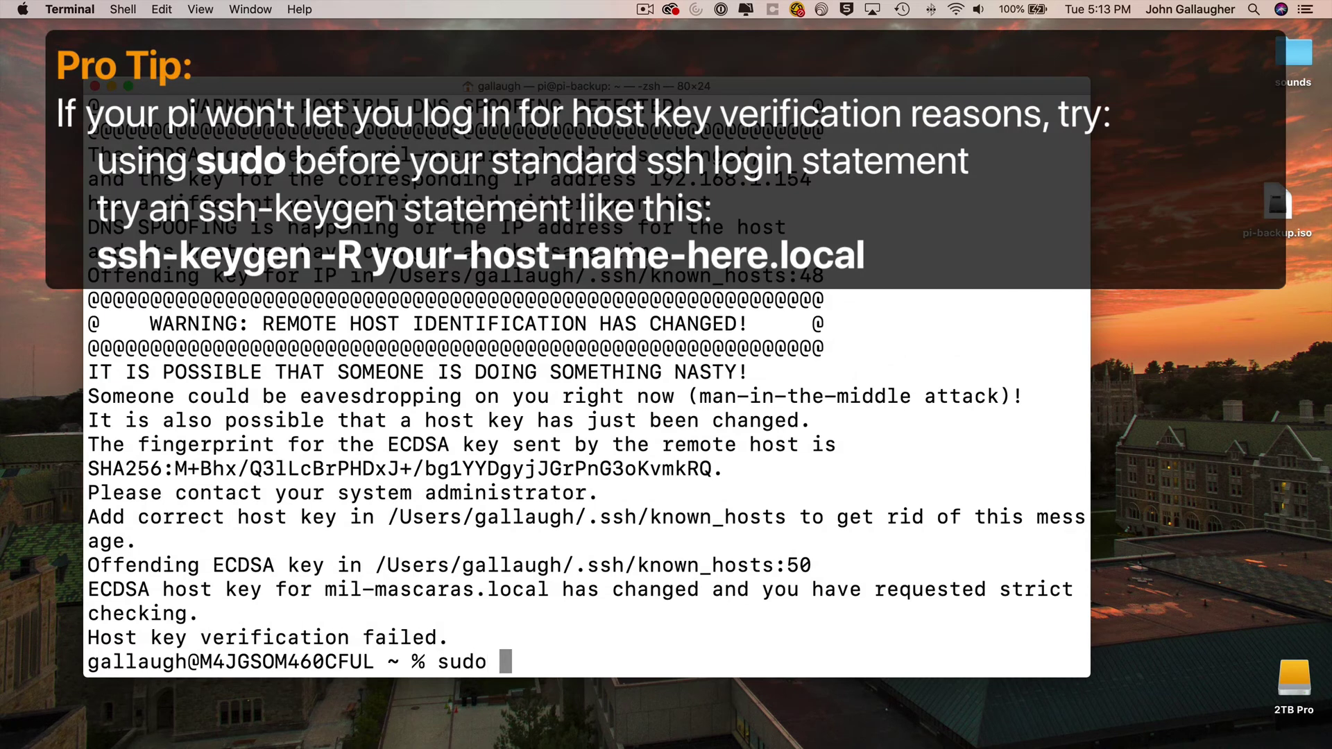
key("BackSpace")
key("BackSpace")
key("BackSpace")
type("pi@mil-mas")
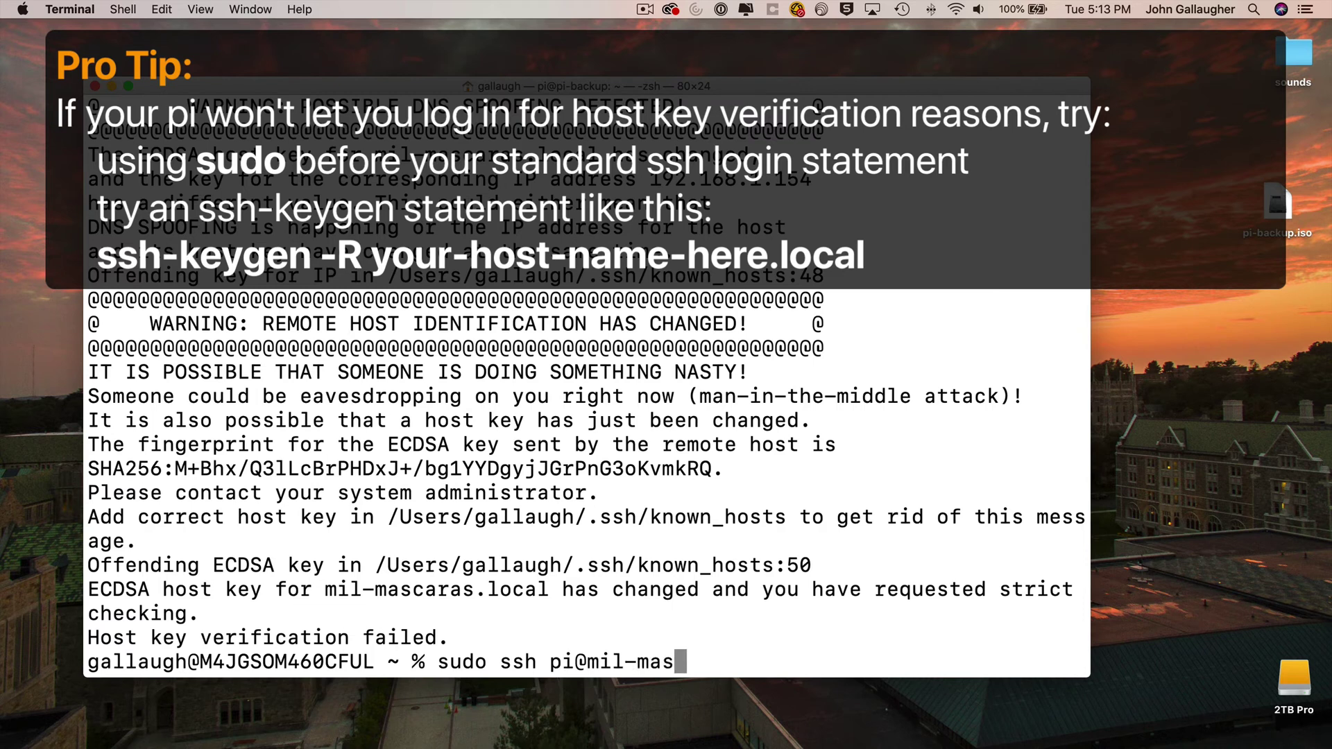
type("caras.local")
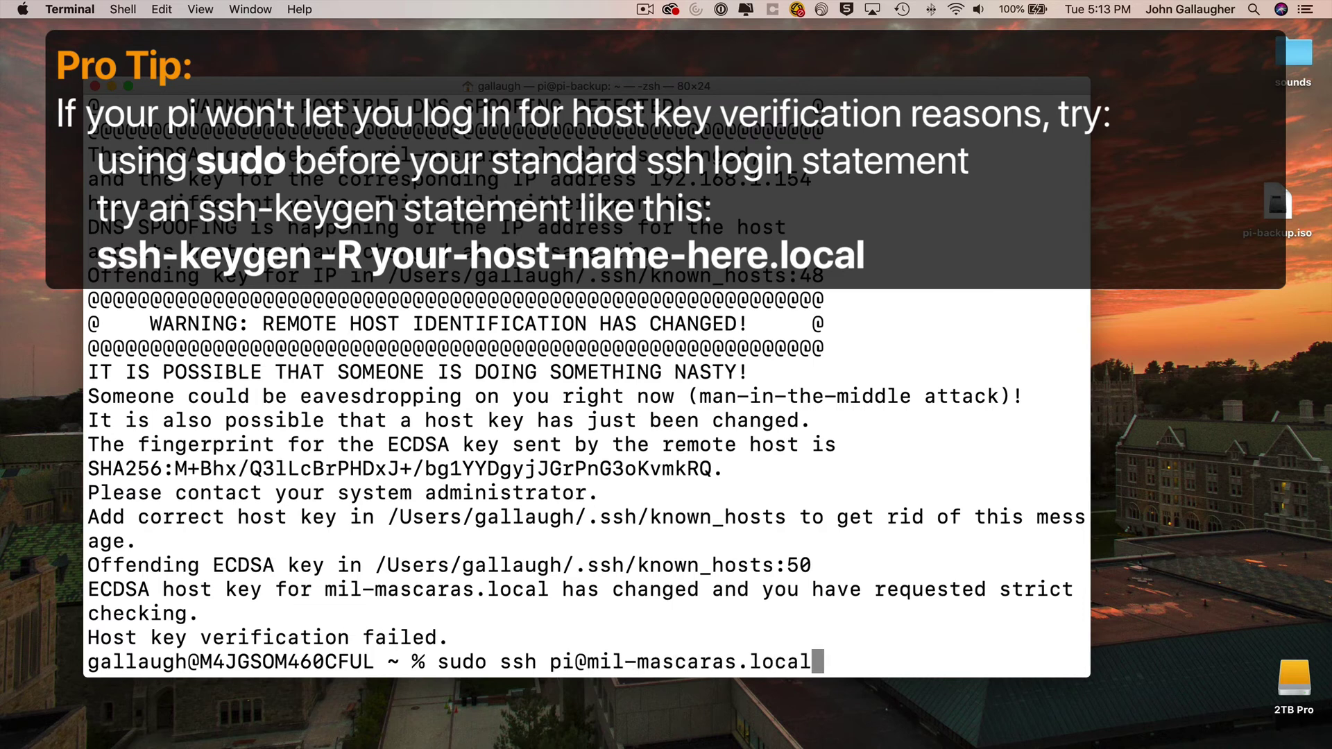
key("Return")
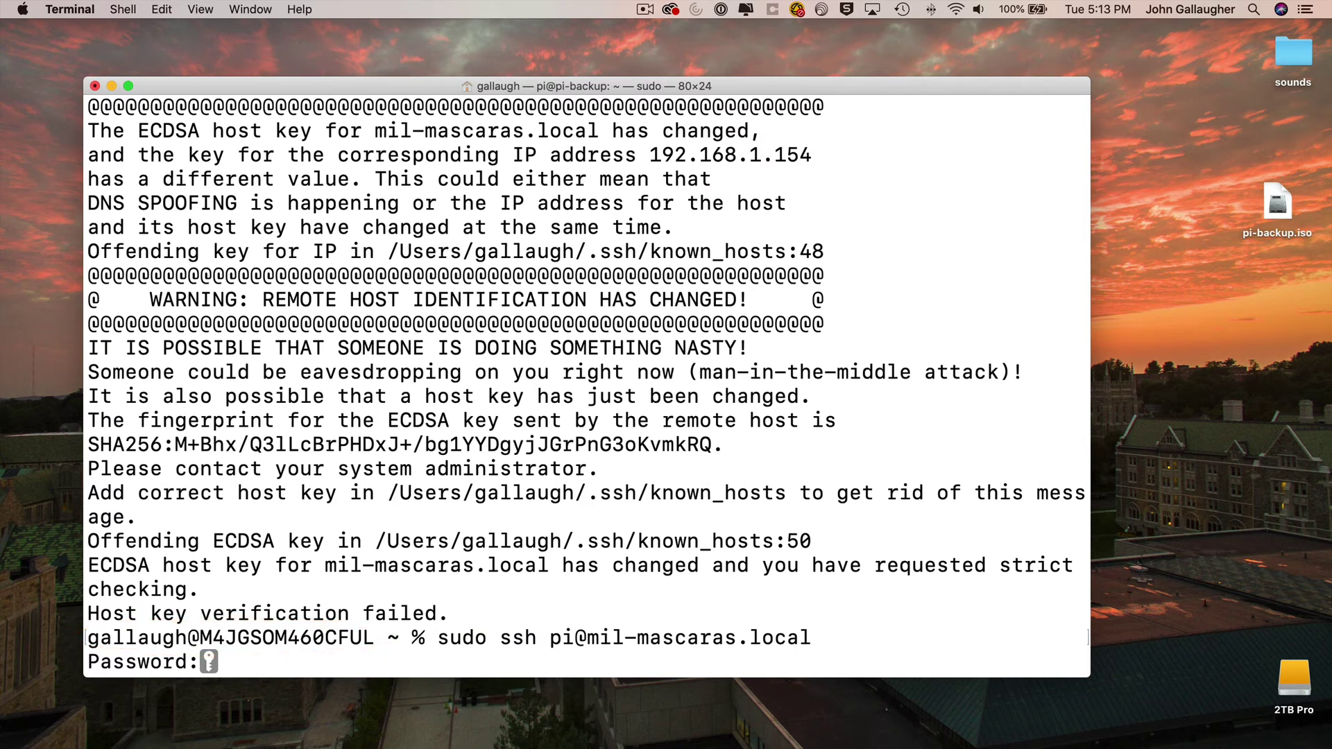
key("Return")
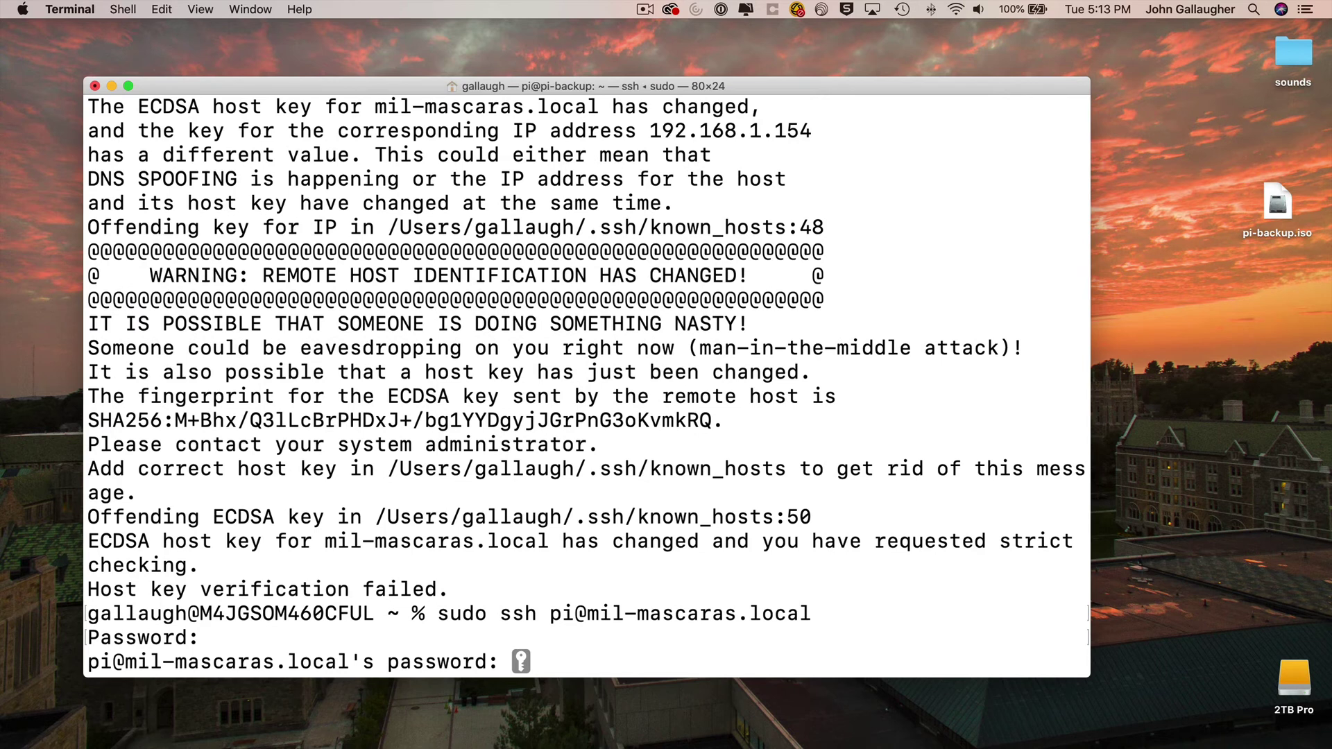
key("Return")
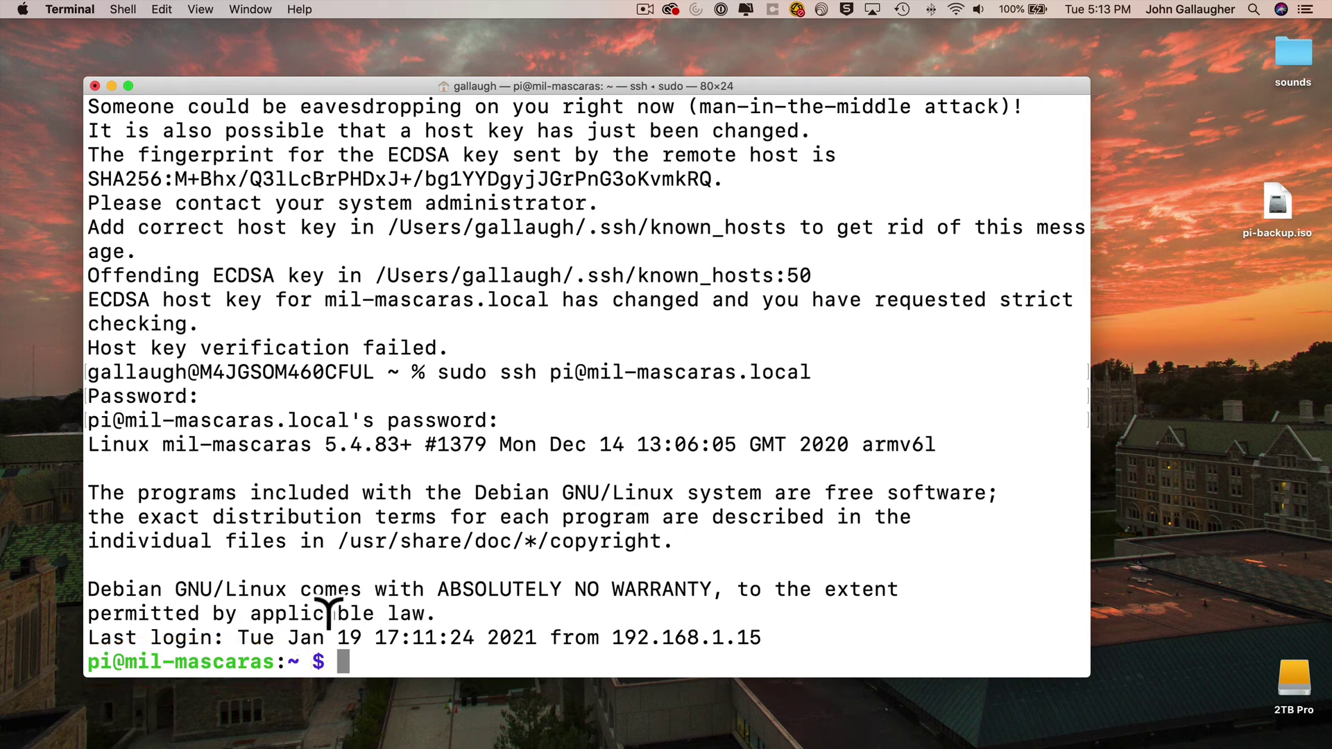
type("sudo halt")
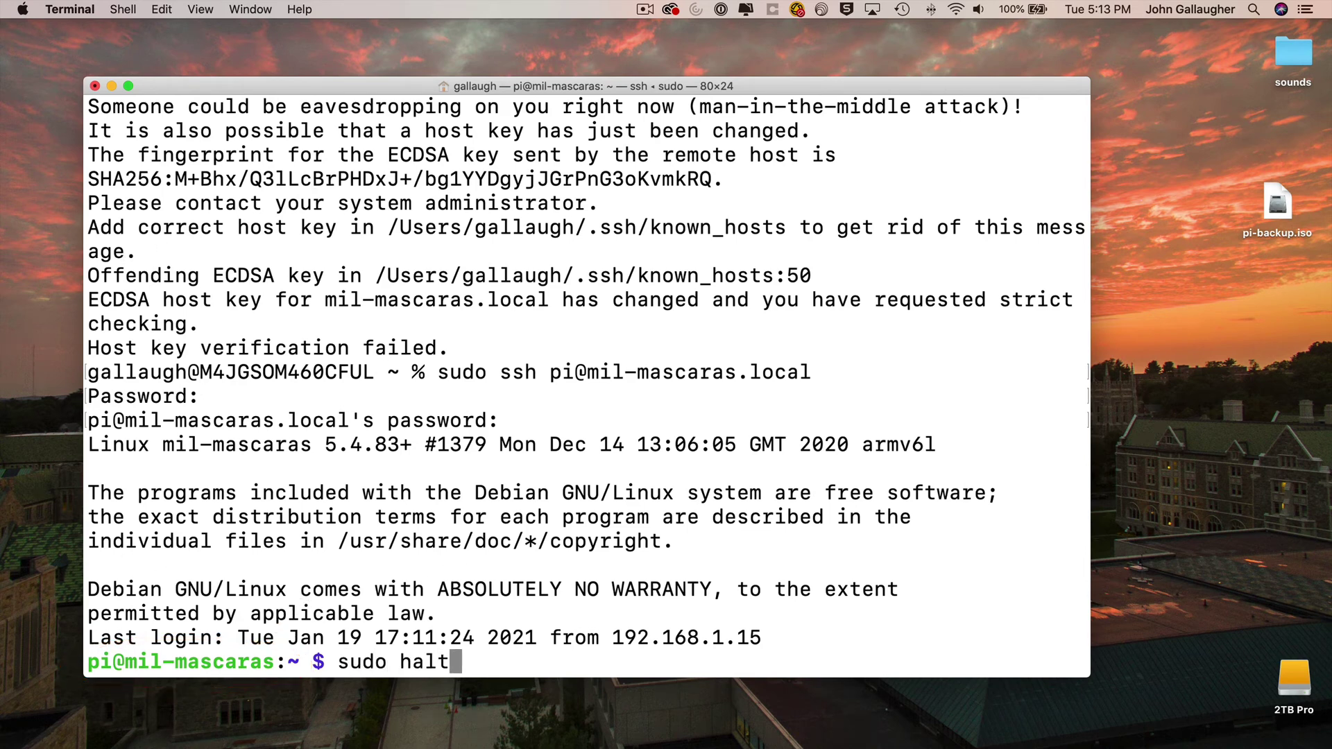
key("Return")
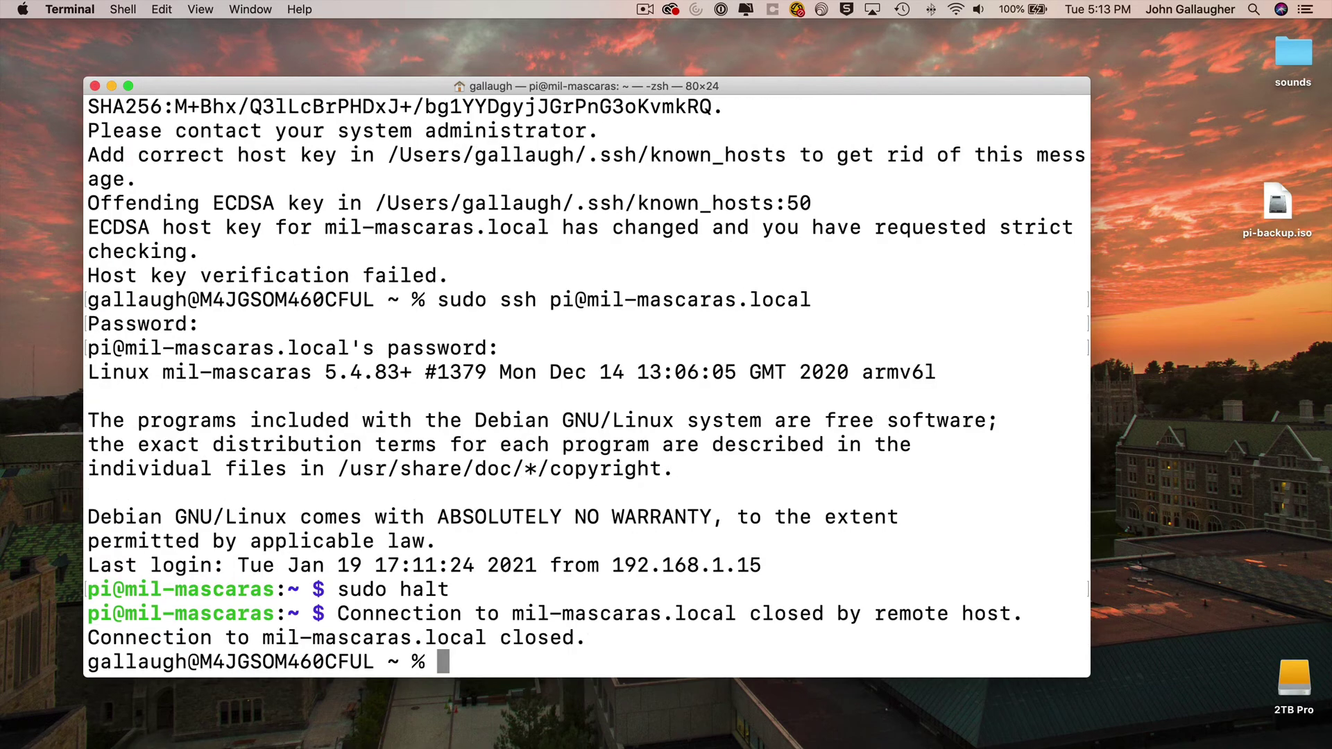
- Quit Terminal and begin a new search from Safari's address bar
key("super+q")
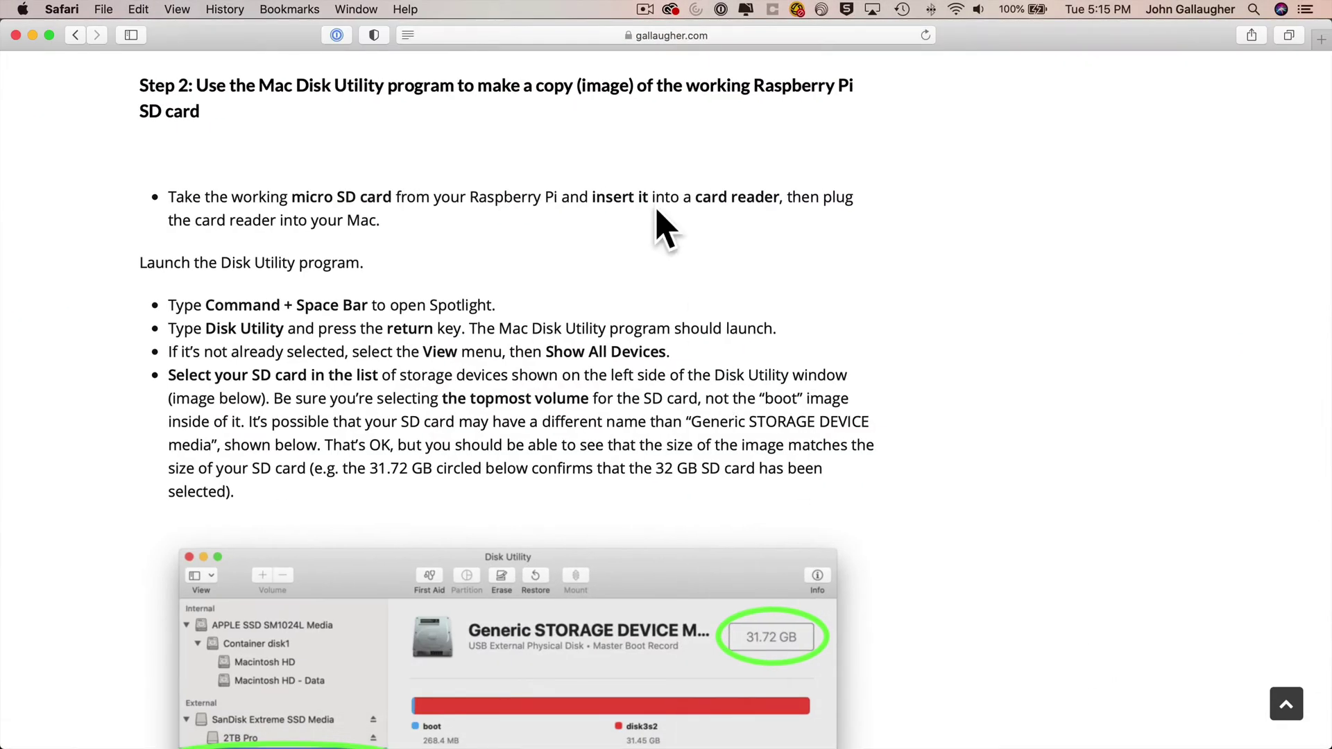
left_click(658, 35)
- Search 'balena etcher' and save the macOS installer from balena.io to the Desktop
type("bal")
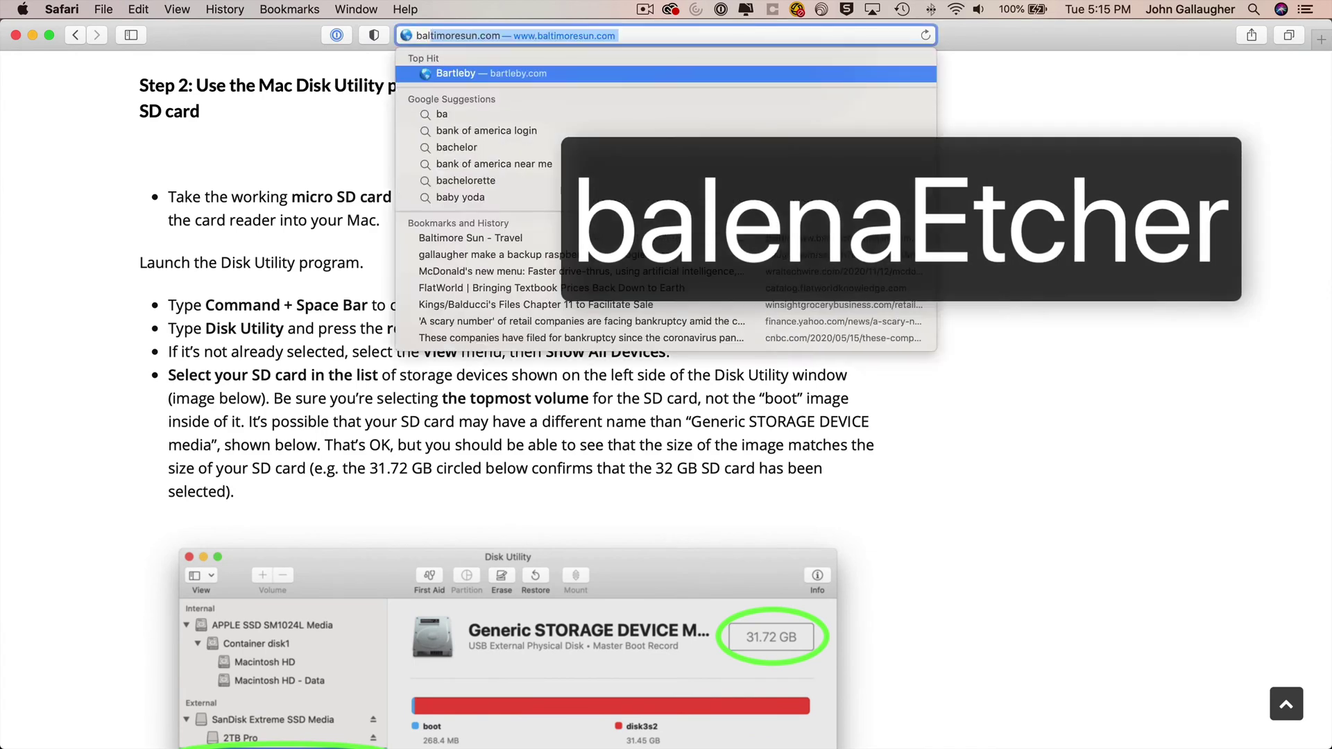
type("ena ")
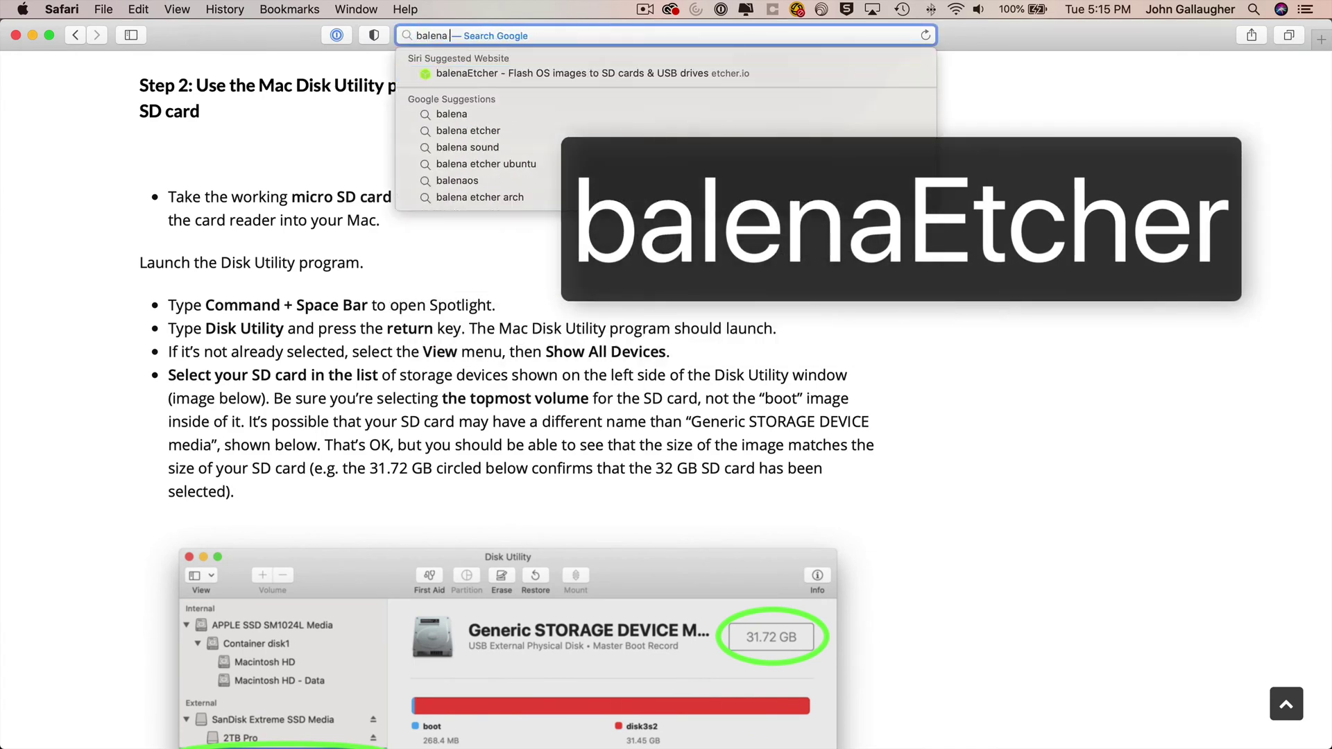
type("etcher")
key("Return")
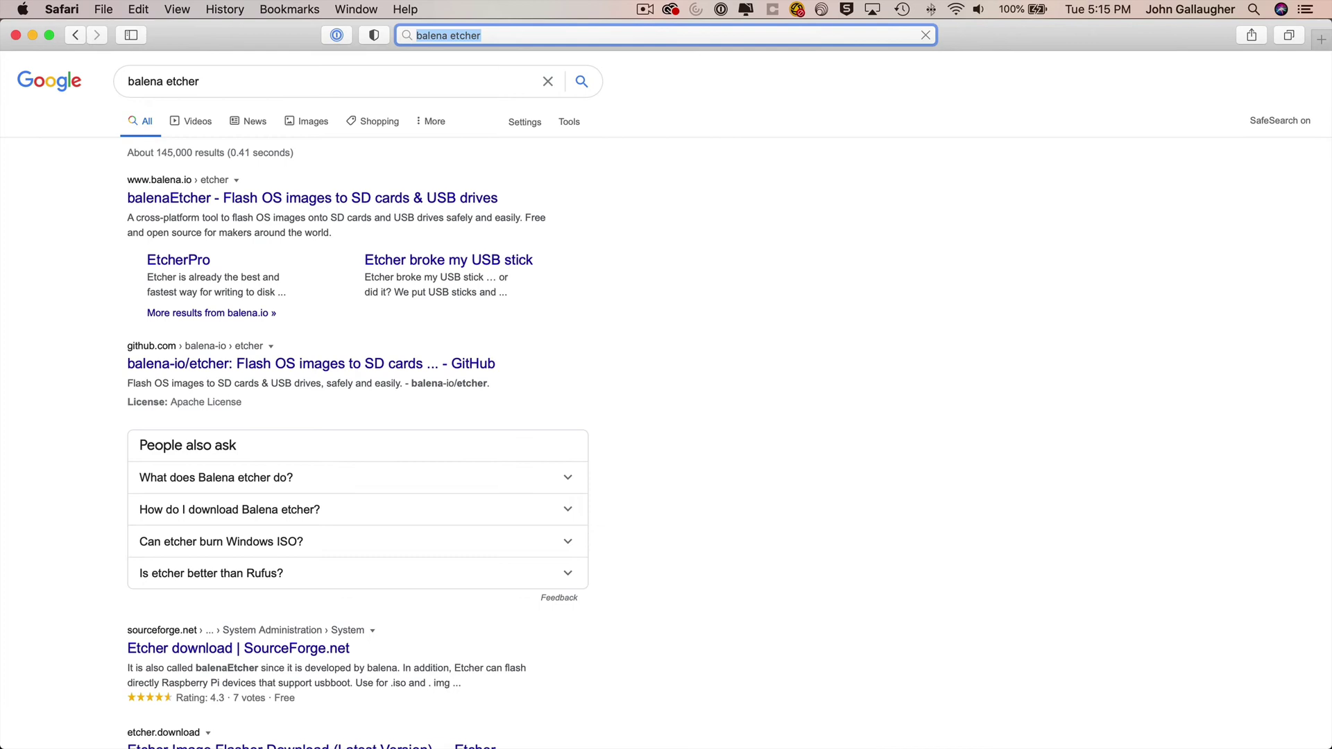
left_click(323, 200)
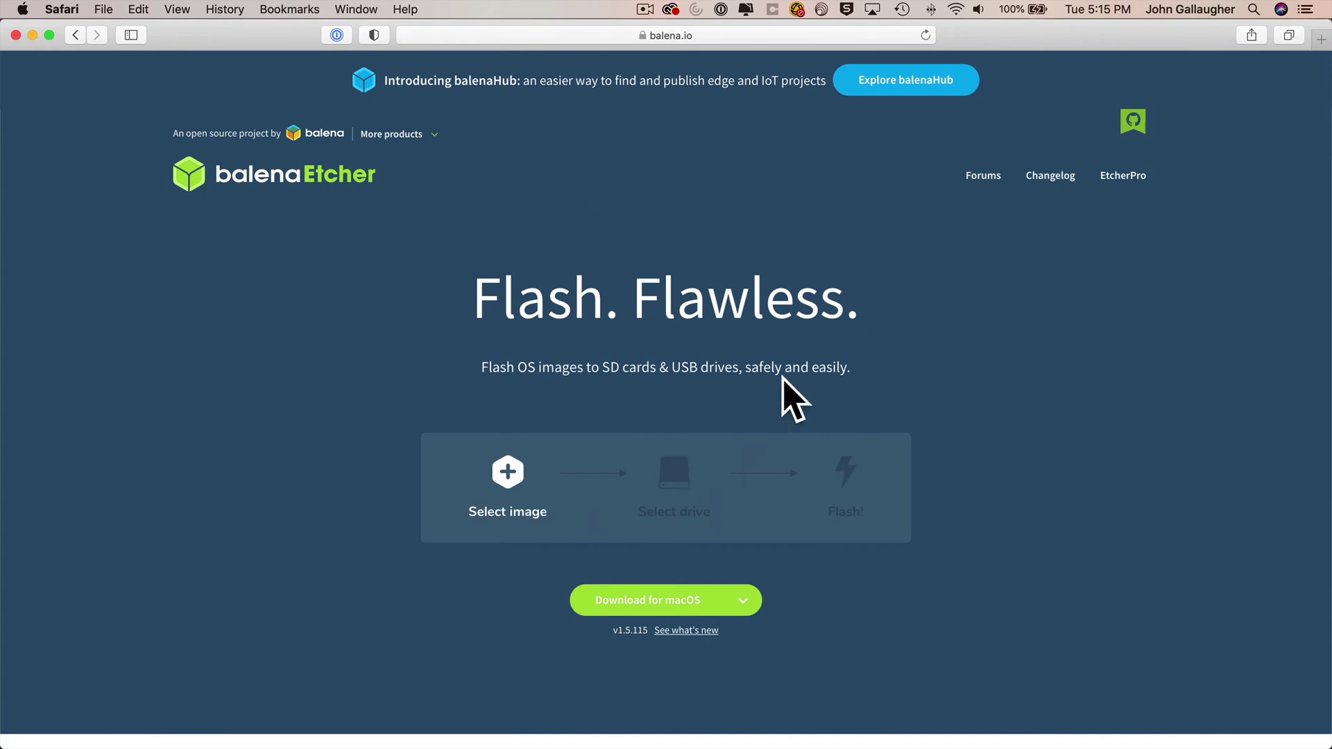
left_click(681, 609)
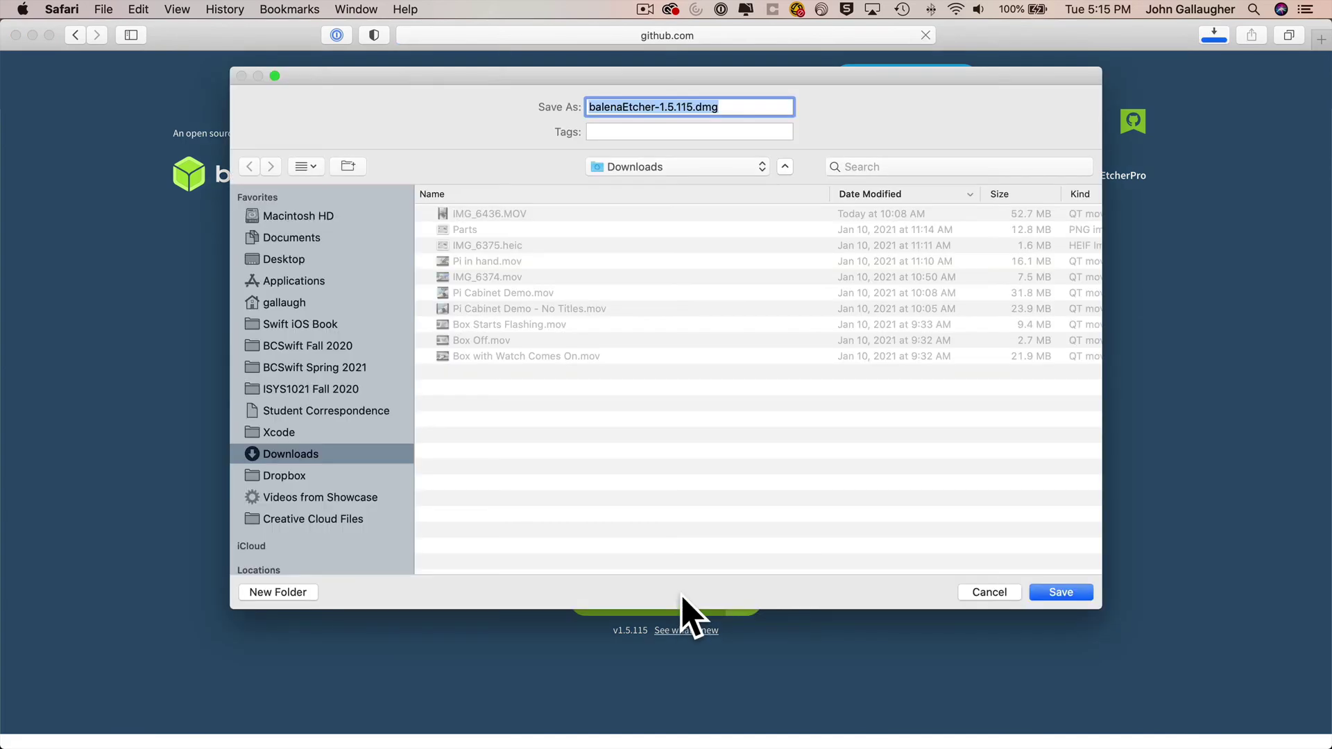
left_click(305, 257)
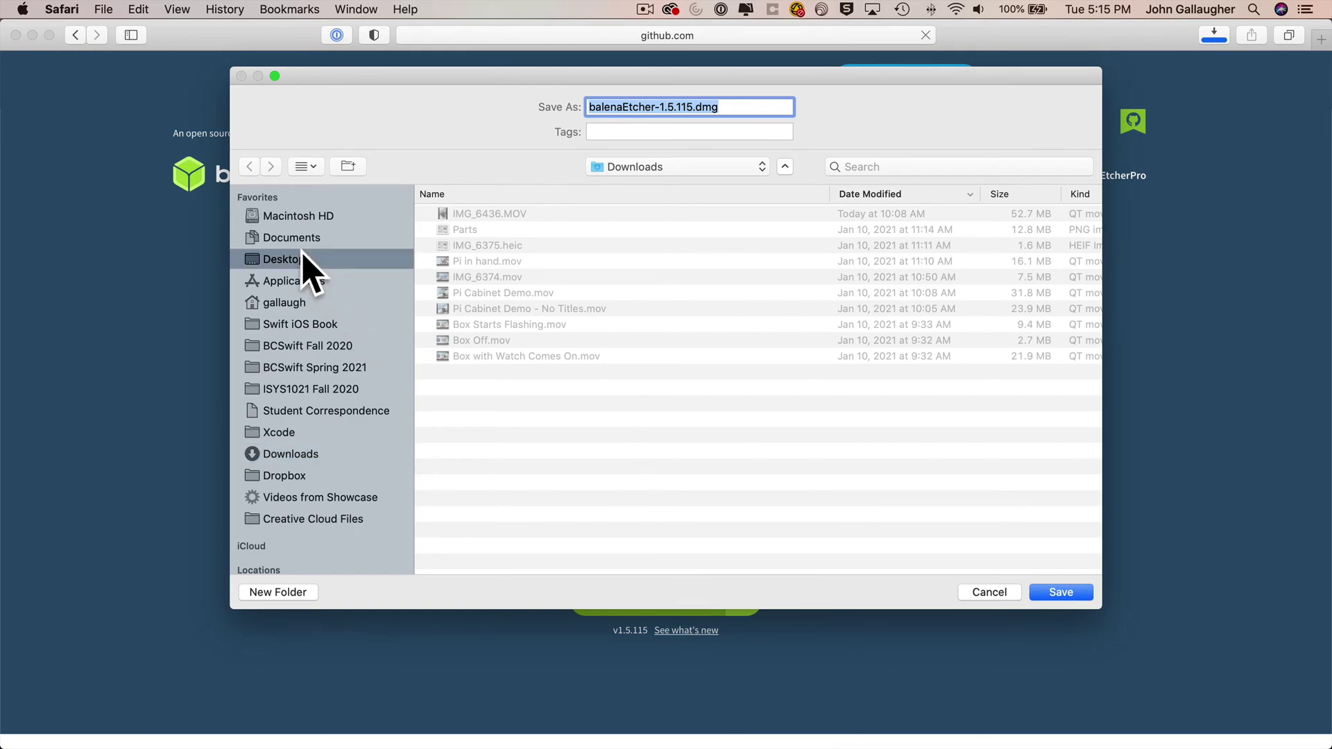
left_click(1061, 591)
- Return to the Pi backup tutorial article and minimise Safari
left_click(75, 35)
left_click(75, 35)
scroll(169, 431, "down", 15)
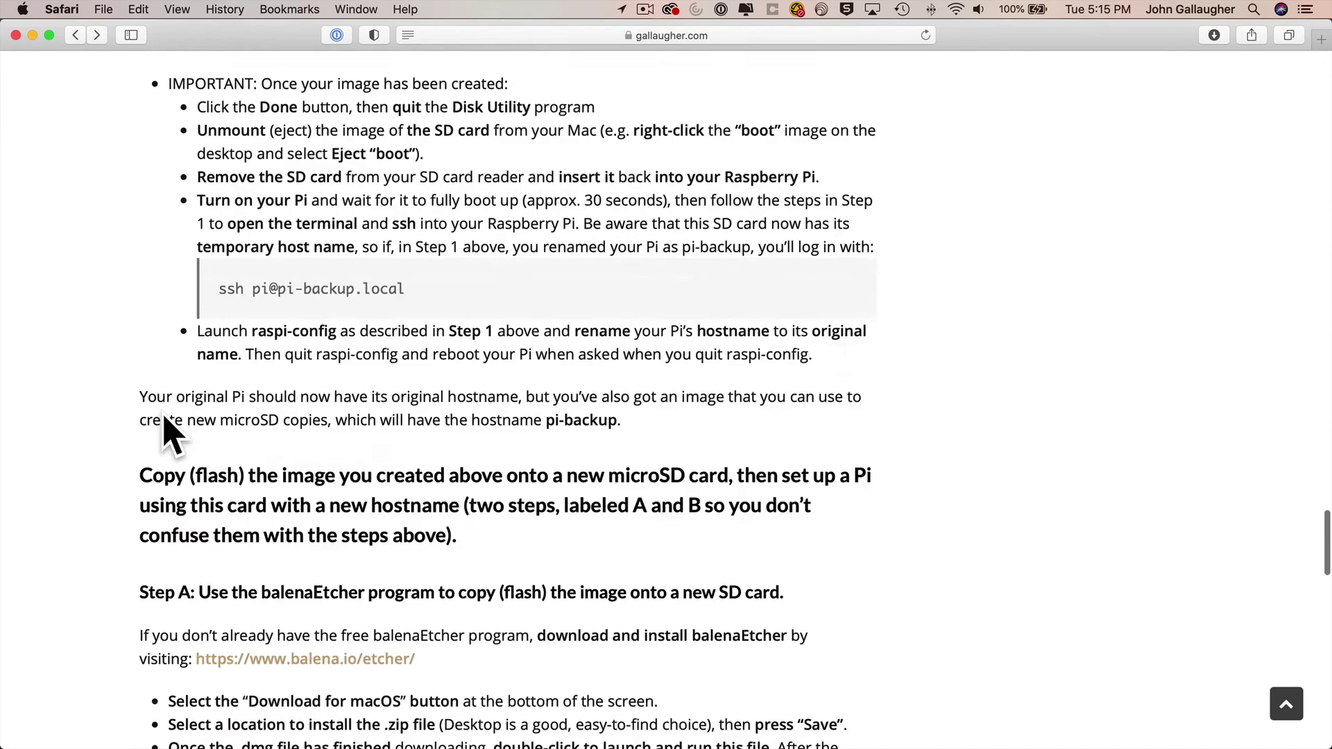
scroll(490, 401, "down", 8)
left_click(33, 35)
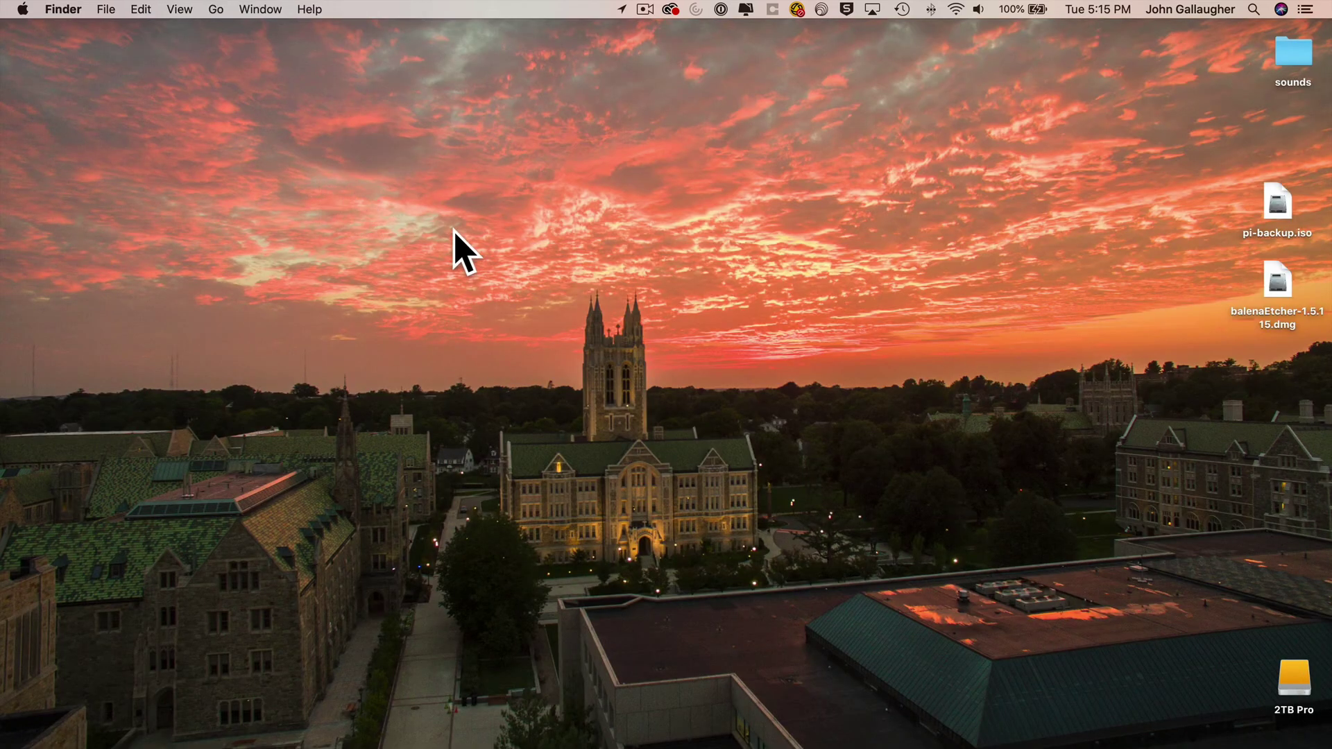
- Install balenaEtcher from balenaEtcher-1.5.115.dmg into Applications, then trash the installer and volume
left_click(1274, 280)
double_click(1274, 280)
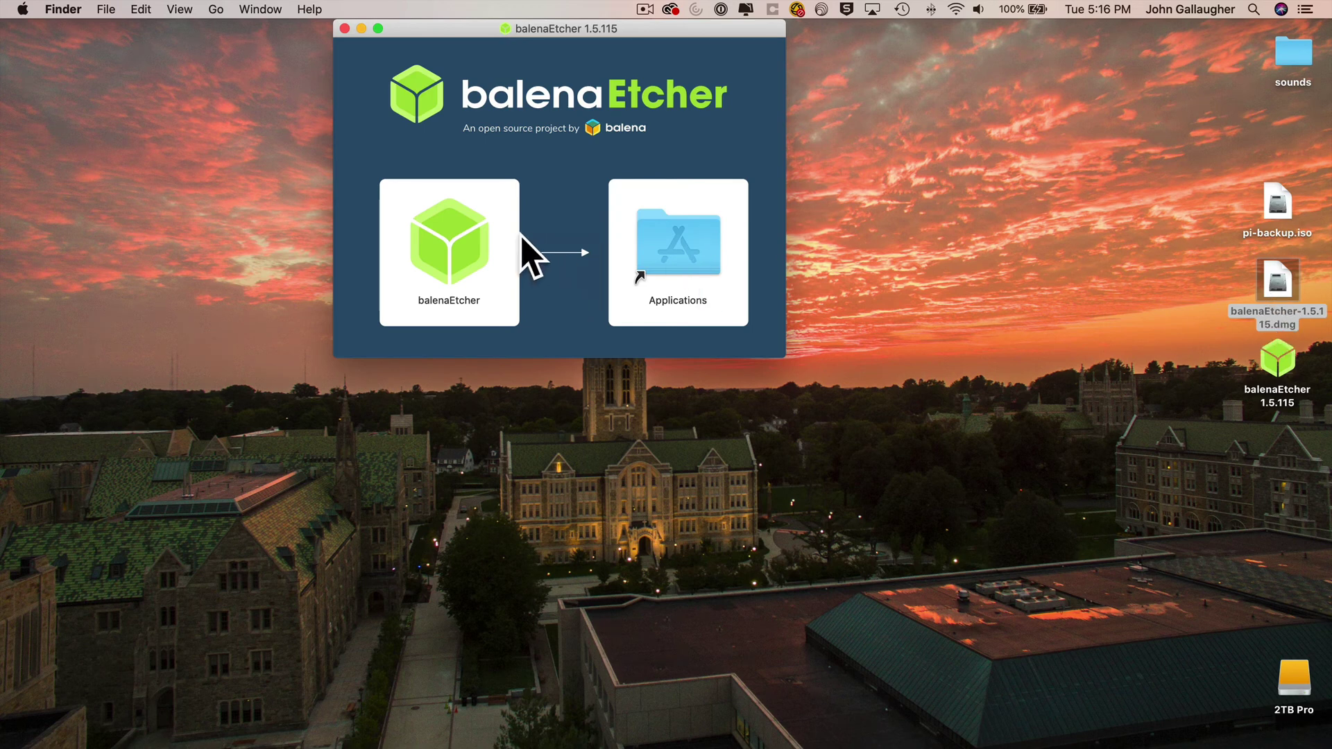
left_click_drag(459, 242, 661, 256)
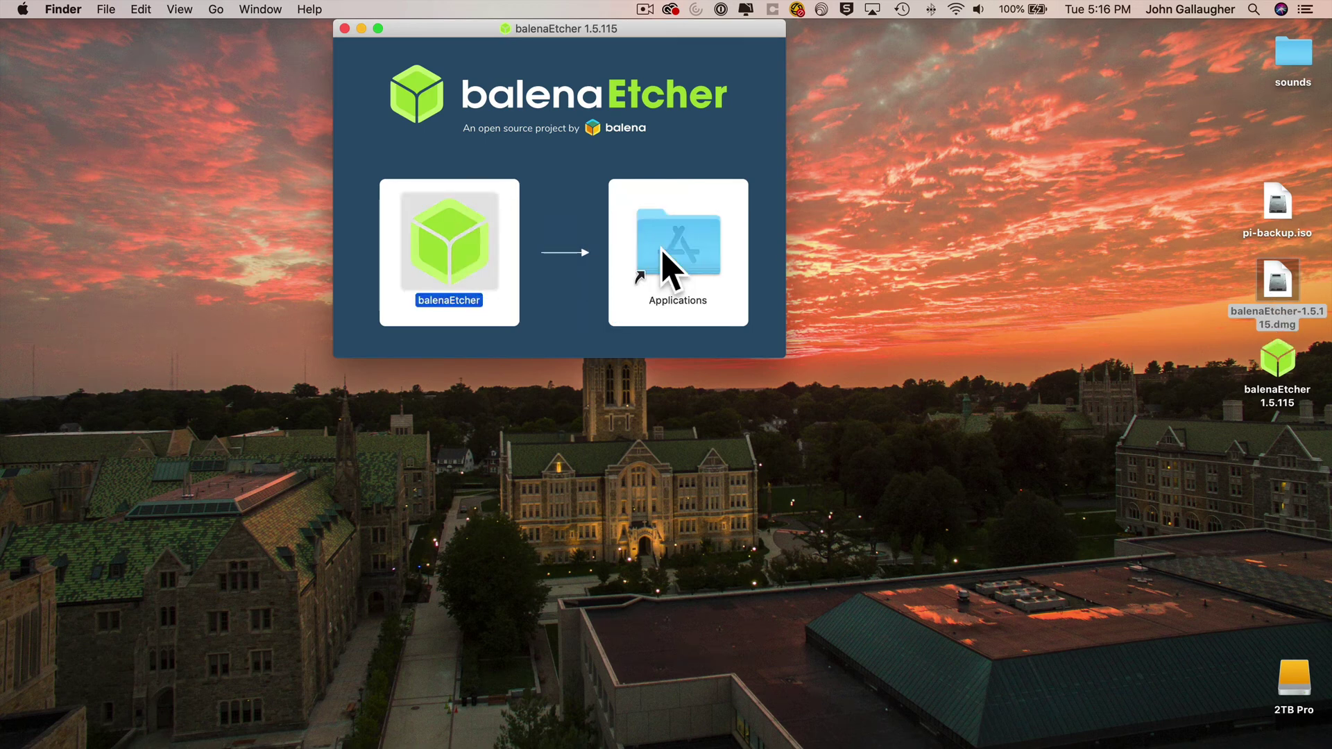
left_click(345, 29)
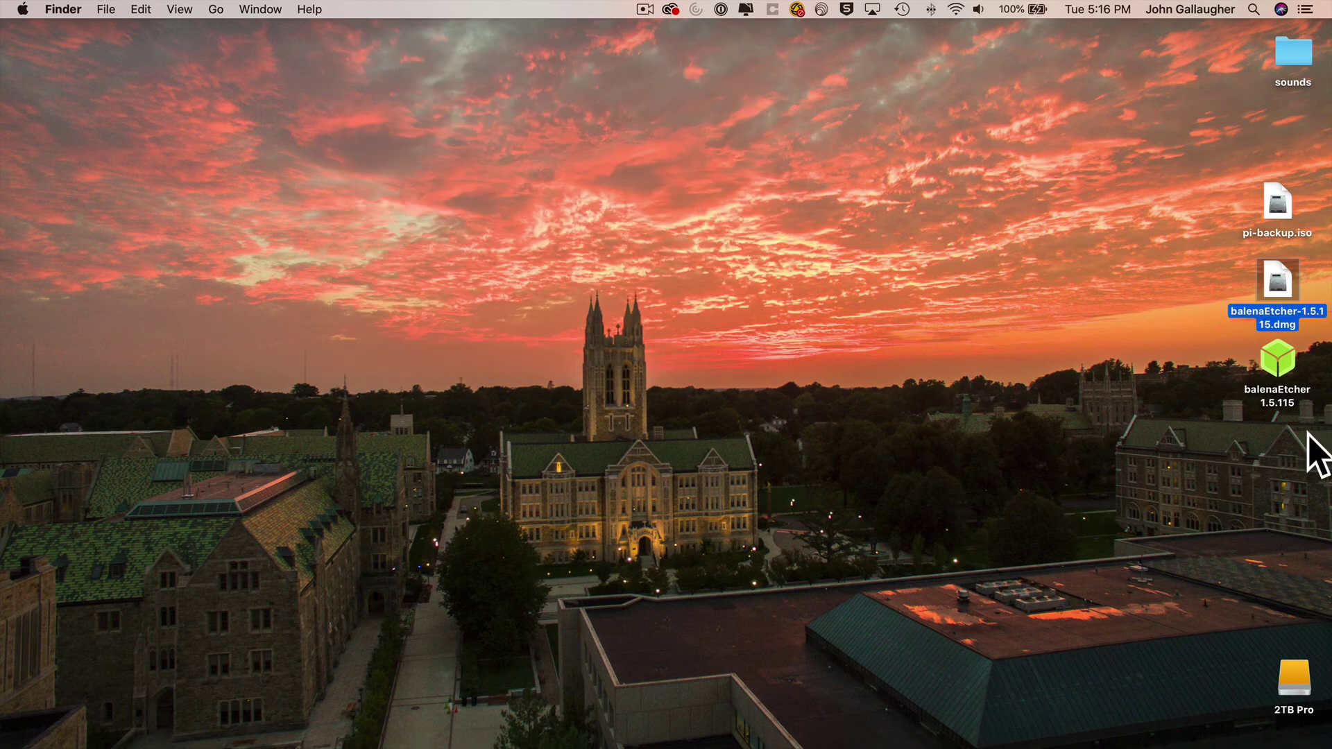
left_click_drag(1311, 455, 1300, 734)
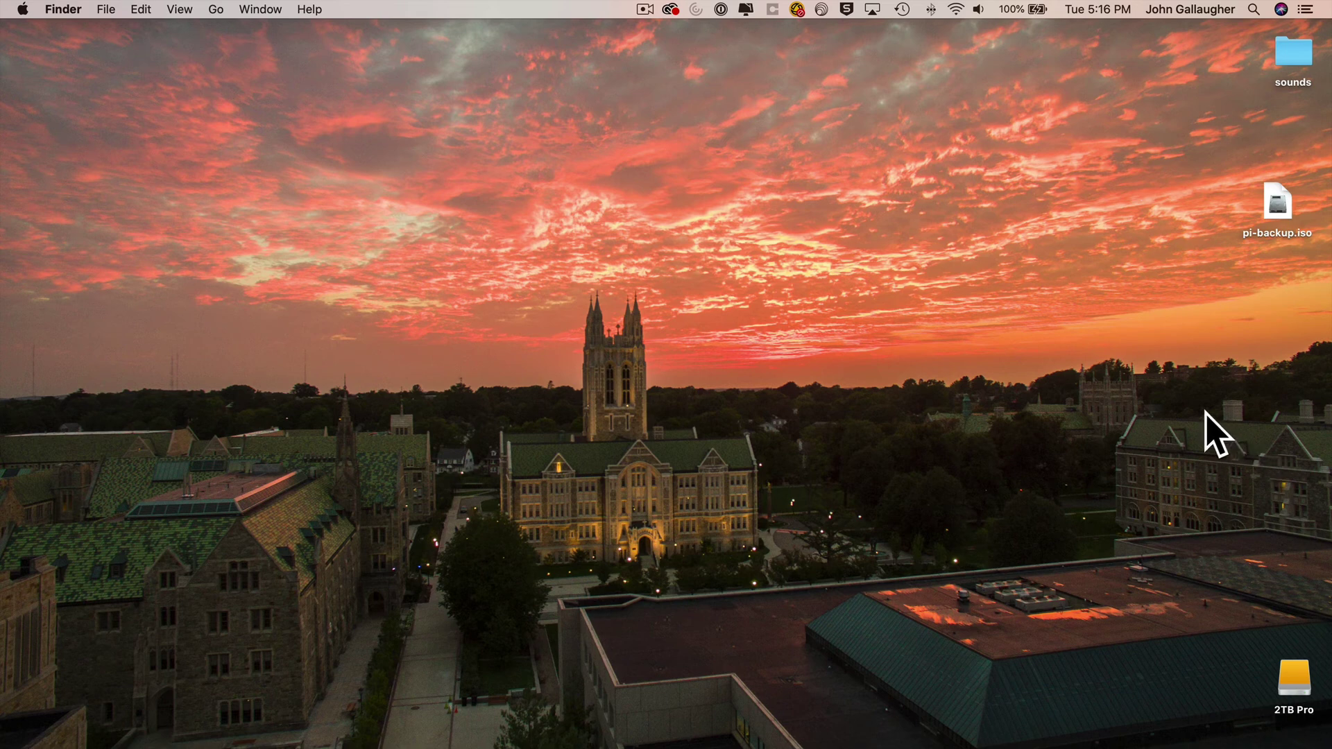
- Launch balenaEtcher via a Spotlight search for 'etcher' and allow it to open
key("super+space")
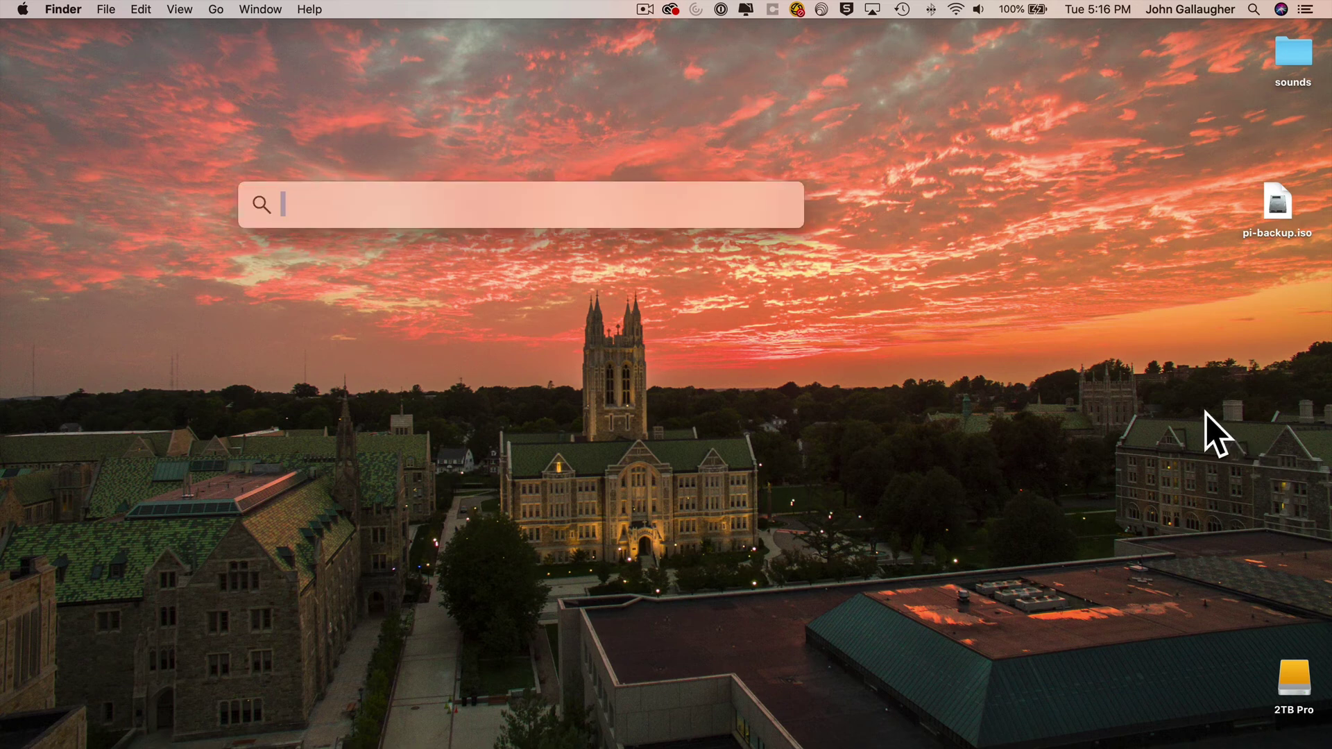
type("etcher")
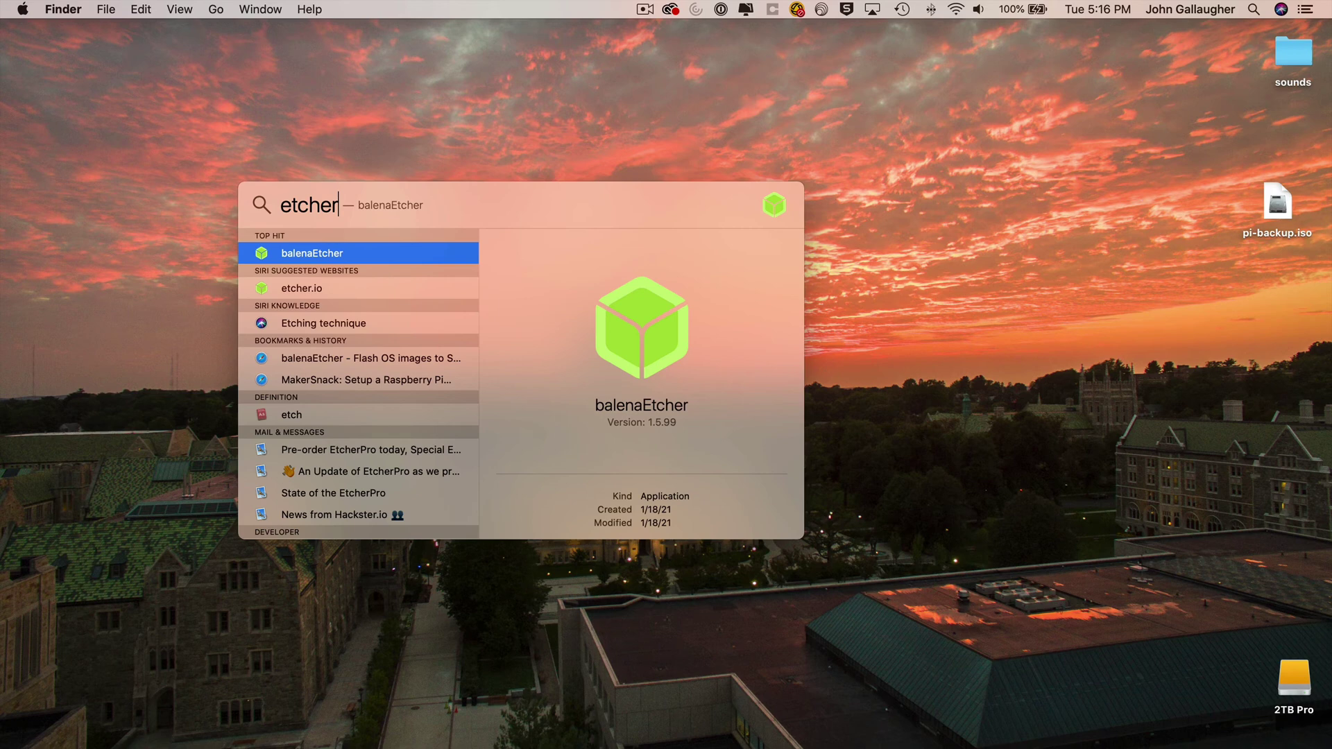
key("Return")
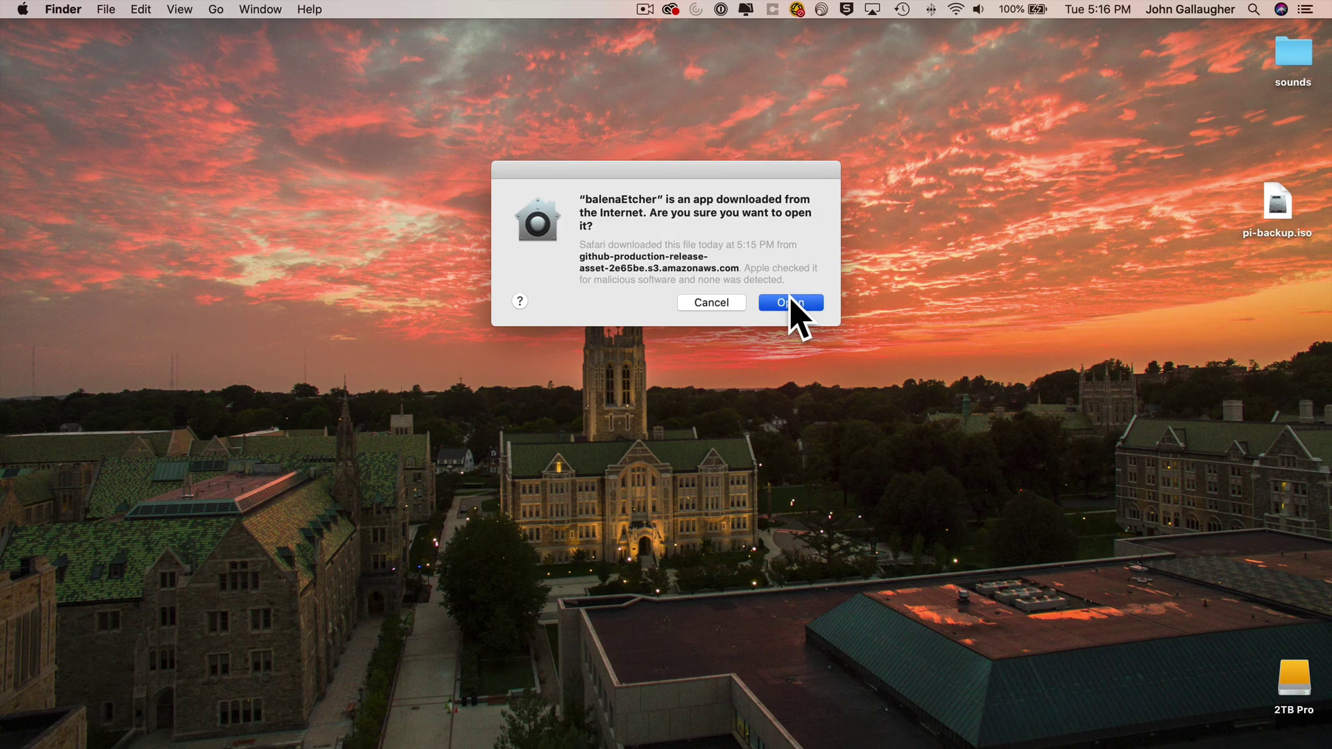
left_click(790, 303)
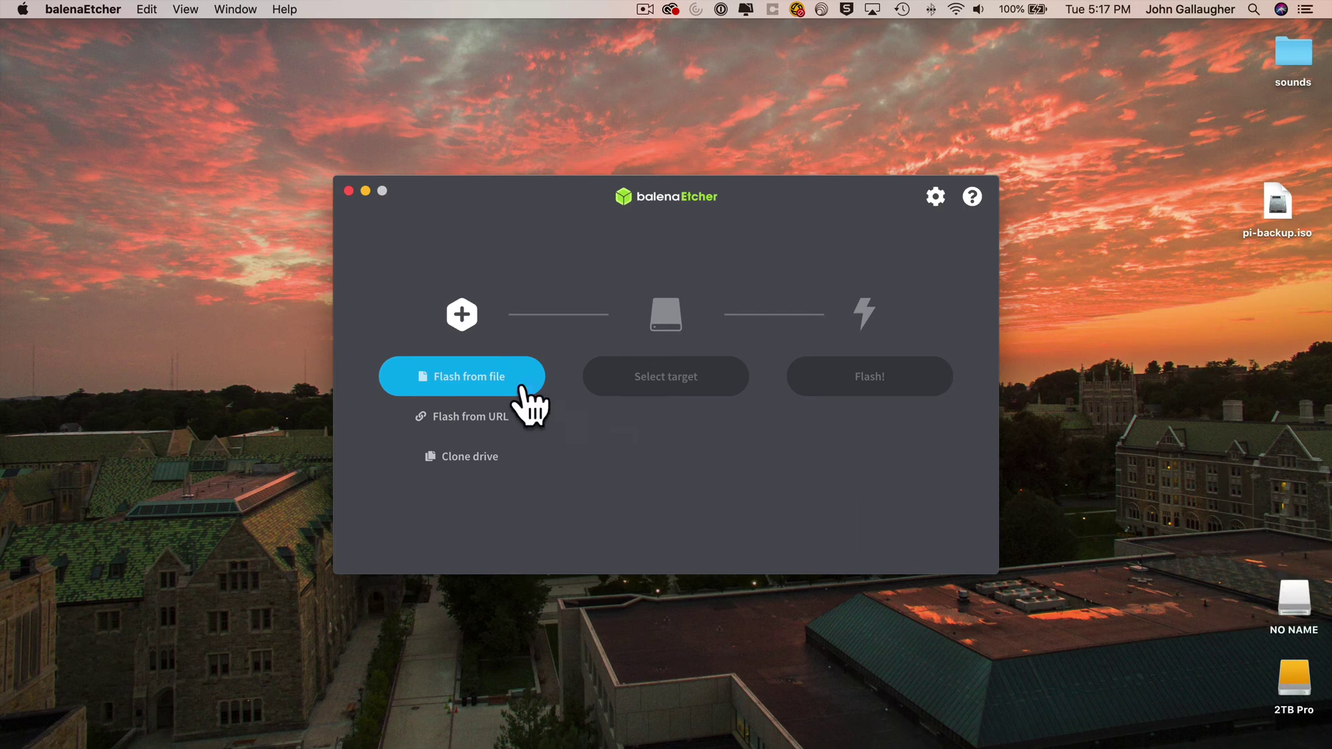
- Load pi-backup.iso from the Desktop and tick the 31.7 GB Generic STORAGE DEVICE Media target
left_click(485, 391)
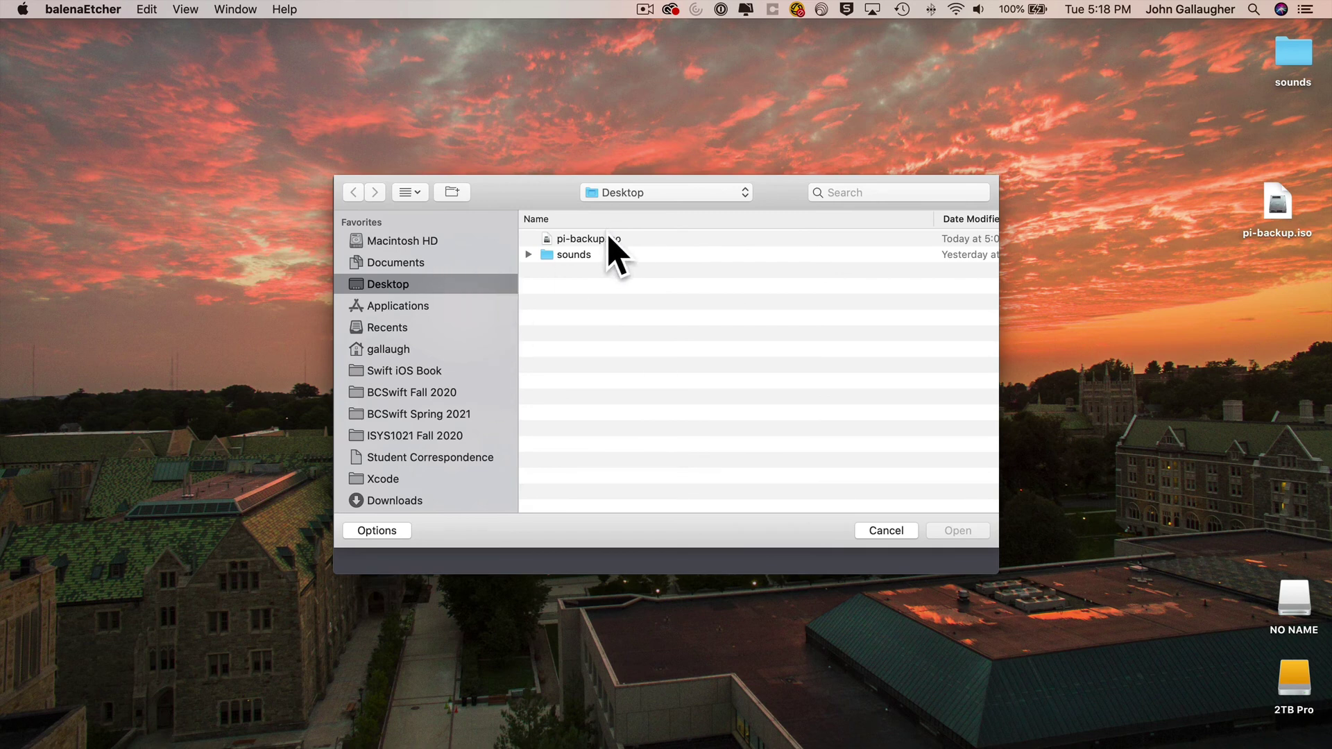
left_click(607, 237)
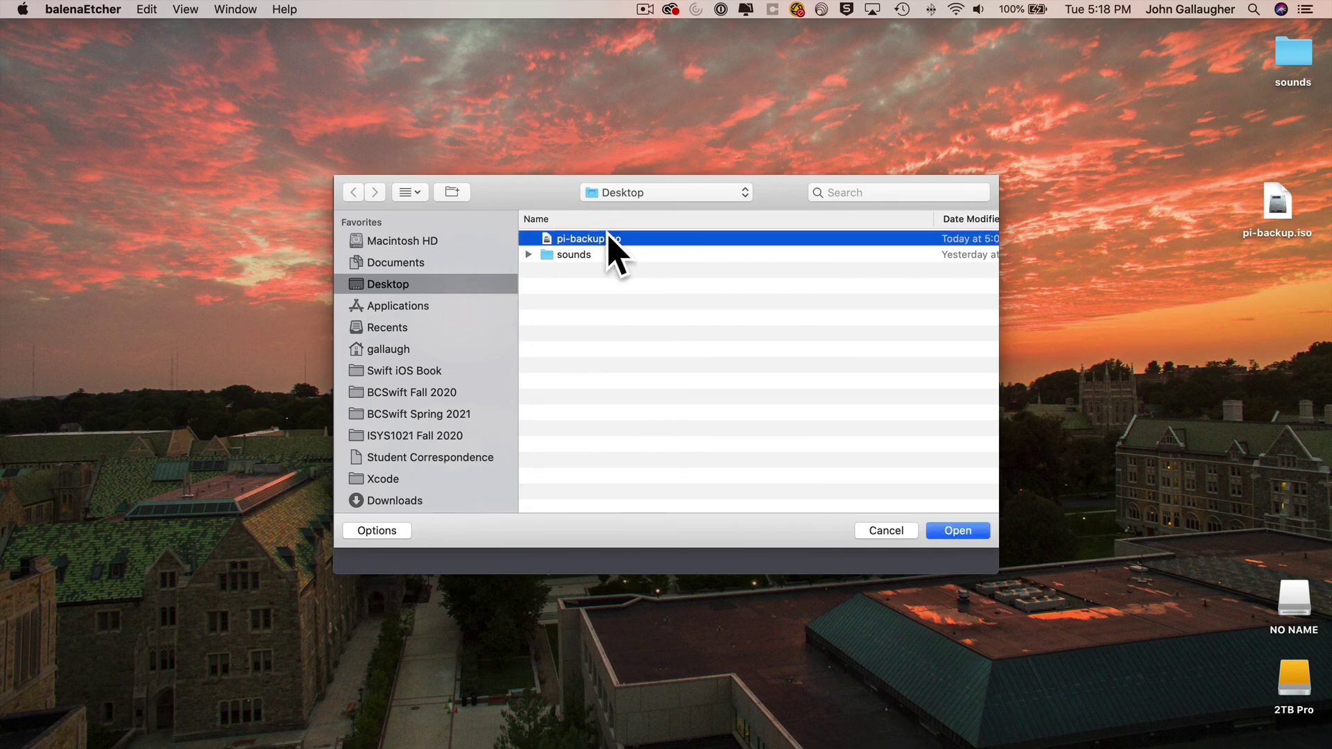
double_click(611, 238)
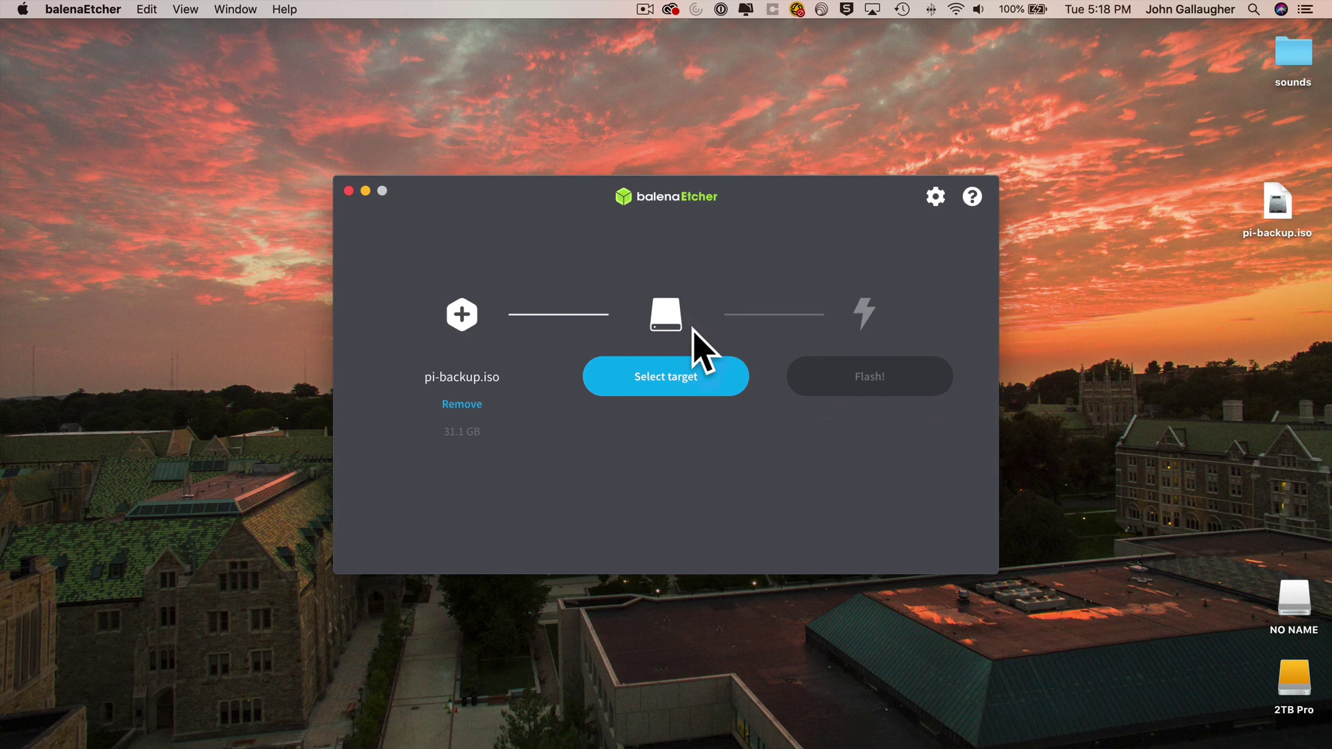
left_click(649, 378)
left_click(506, 361)
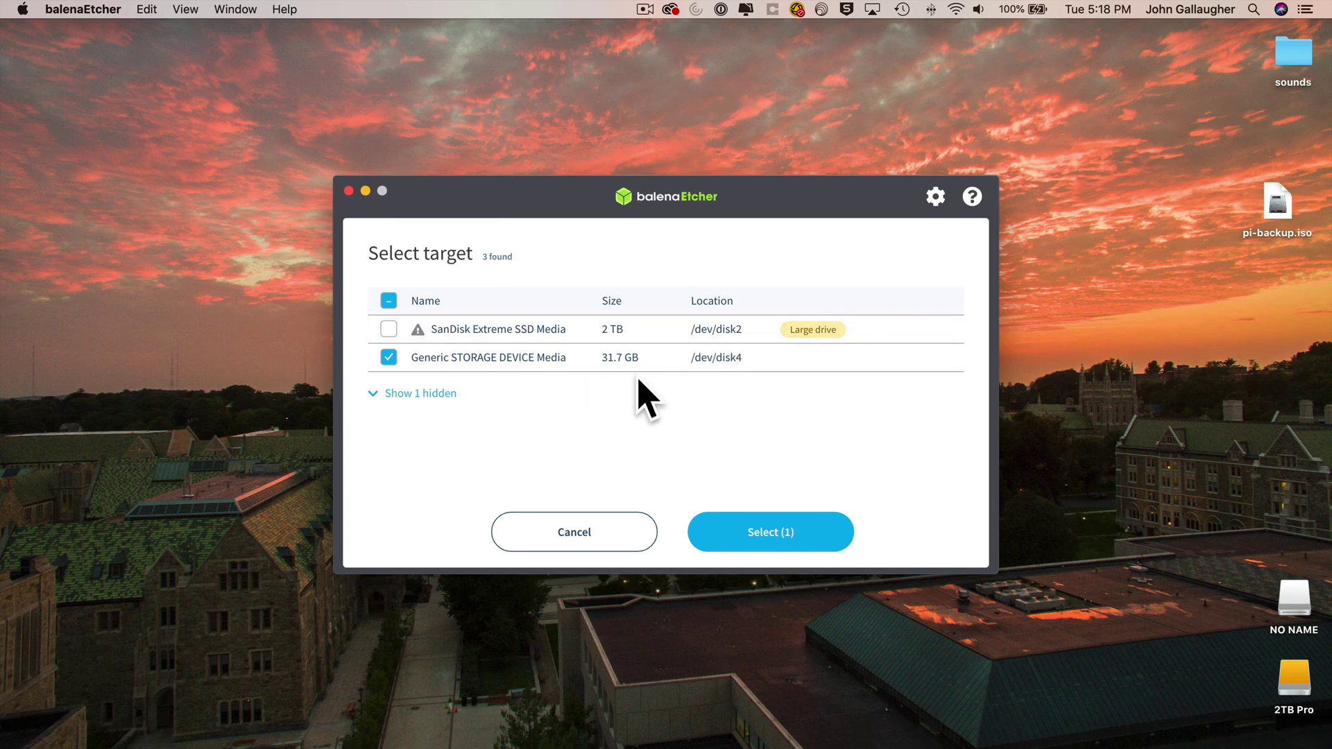
- Confirm the target, flash pi-backup.iso to the card, and decline balenaEtcher notifications
left_click(783, 531)
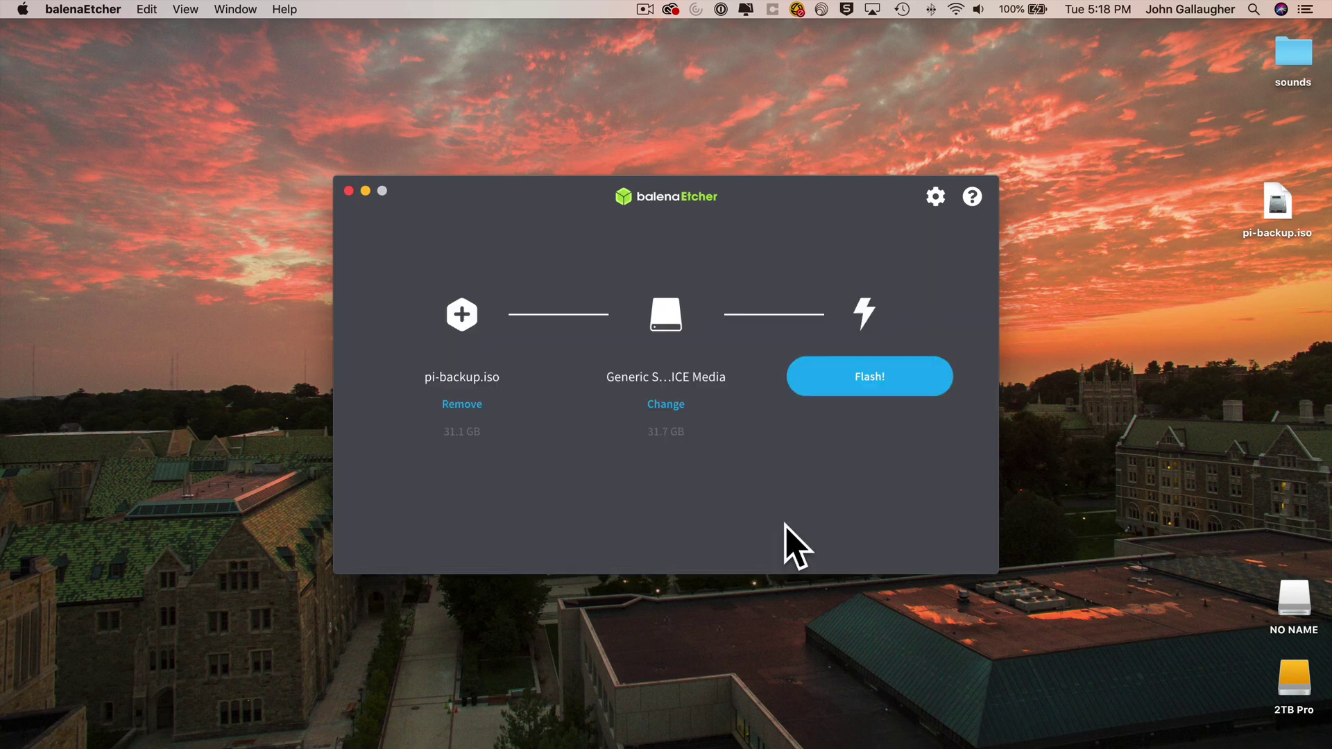
left_click(872, 376)
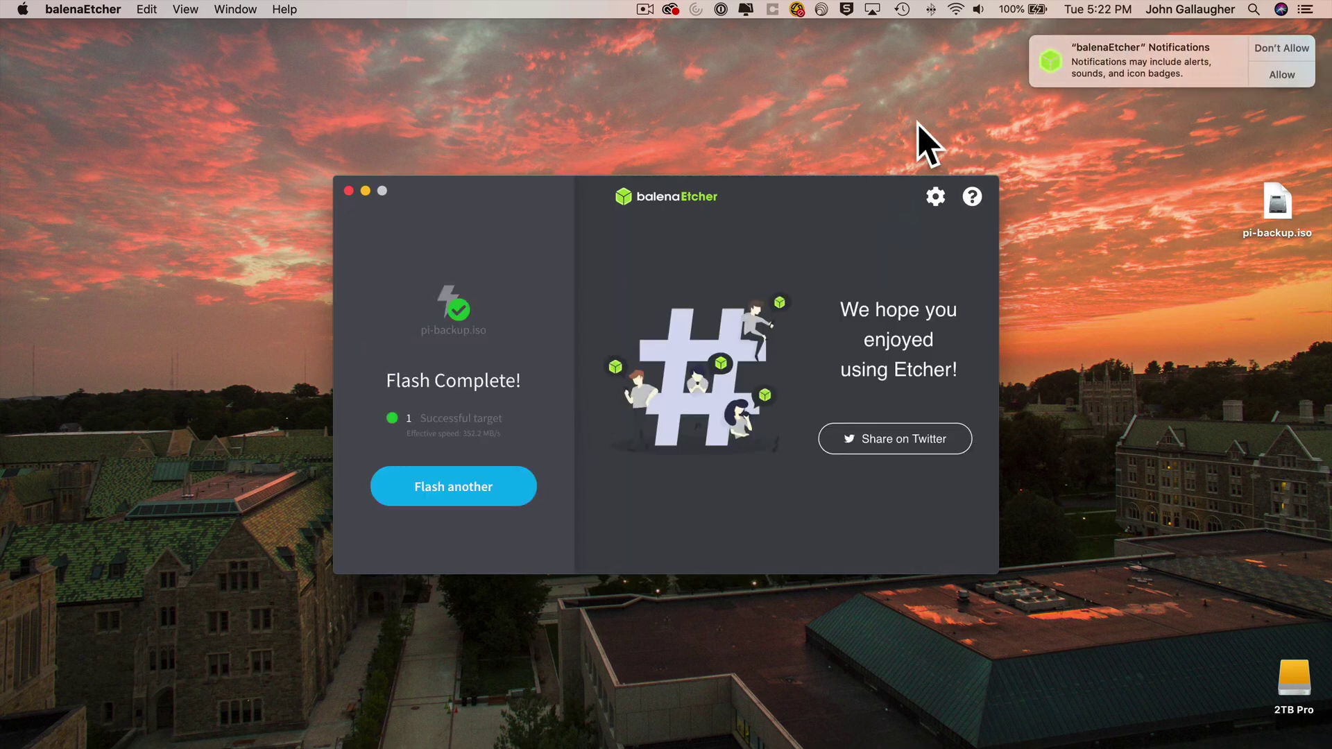
left_click(1287, 50)
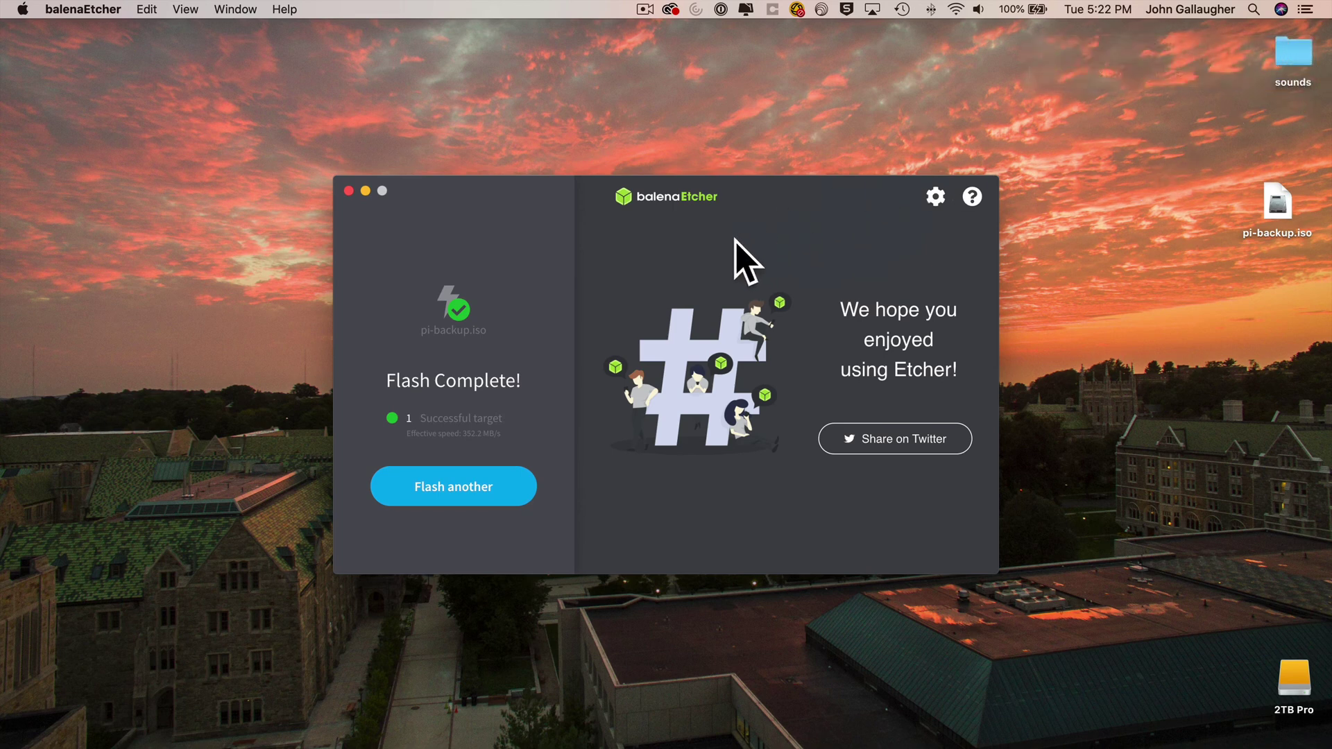
- Quit balenaEtcher, restore the tutorial page, and open Terminal with enlarged text
key("super+q")
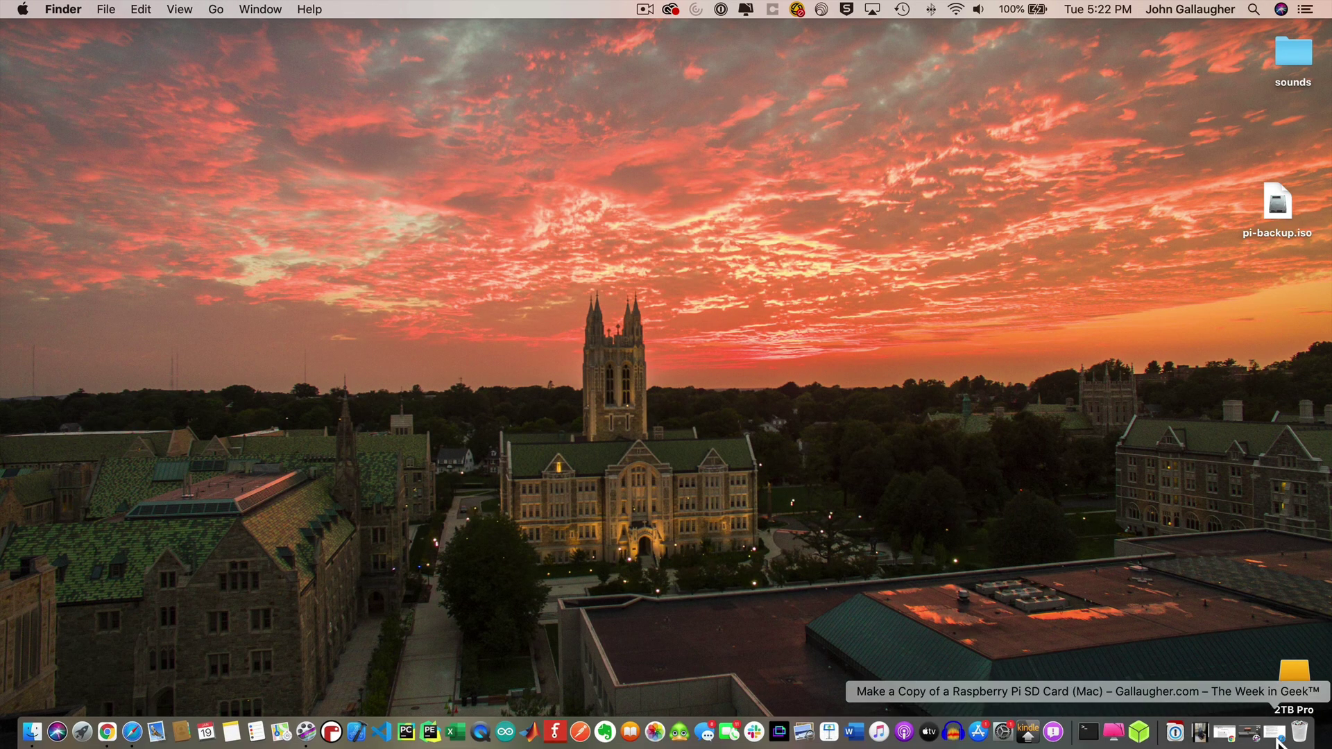
left_click(1274, 736)
scroll(665, 444, "down", 3)
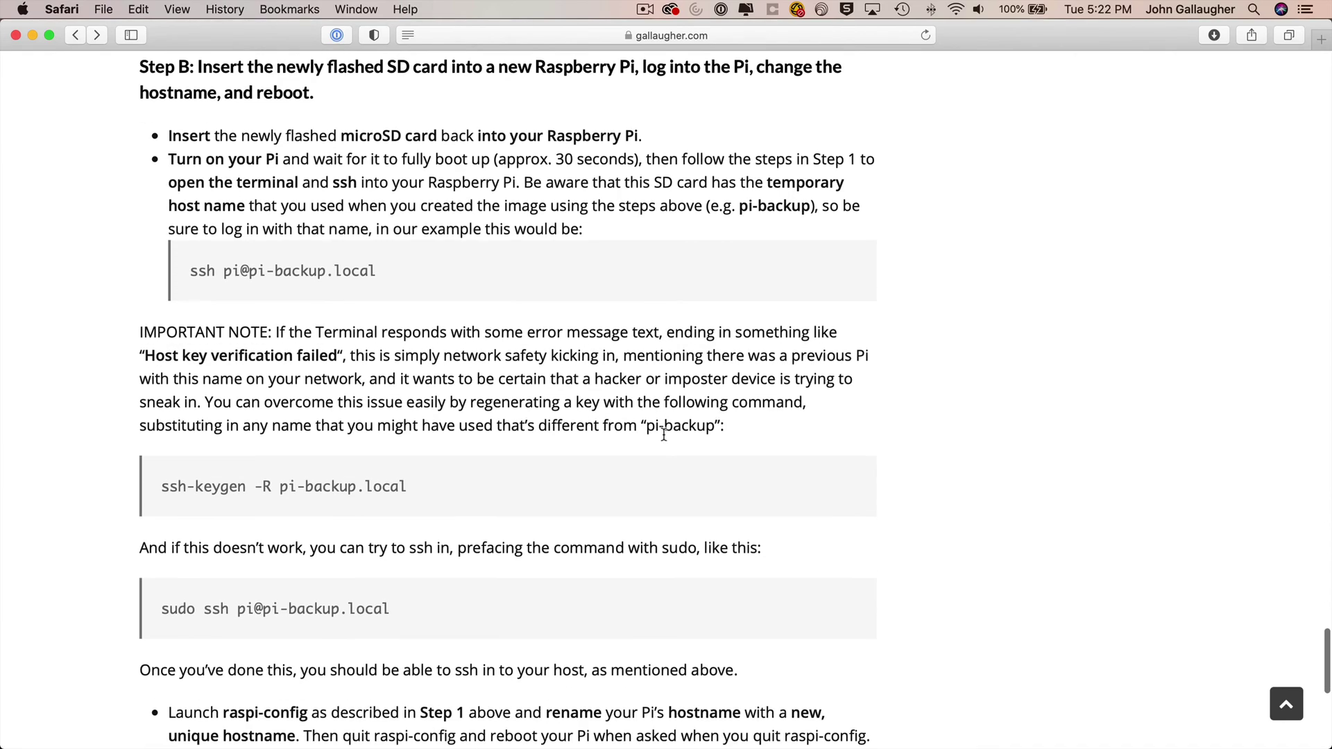
key("super+space")
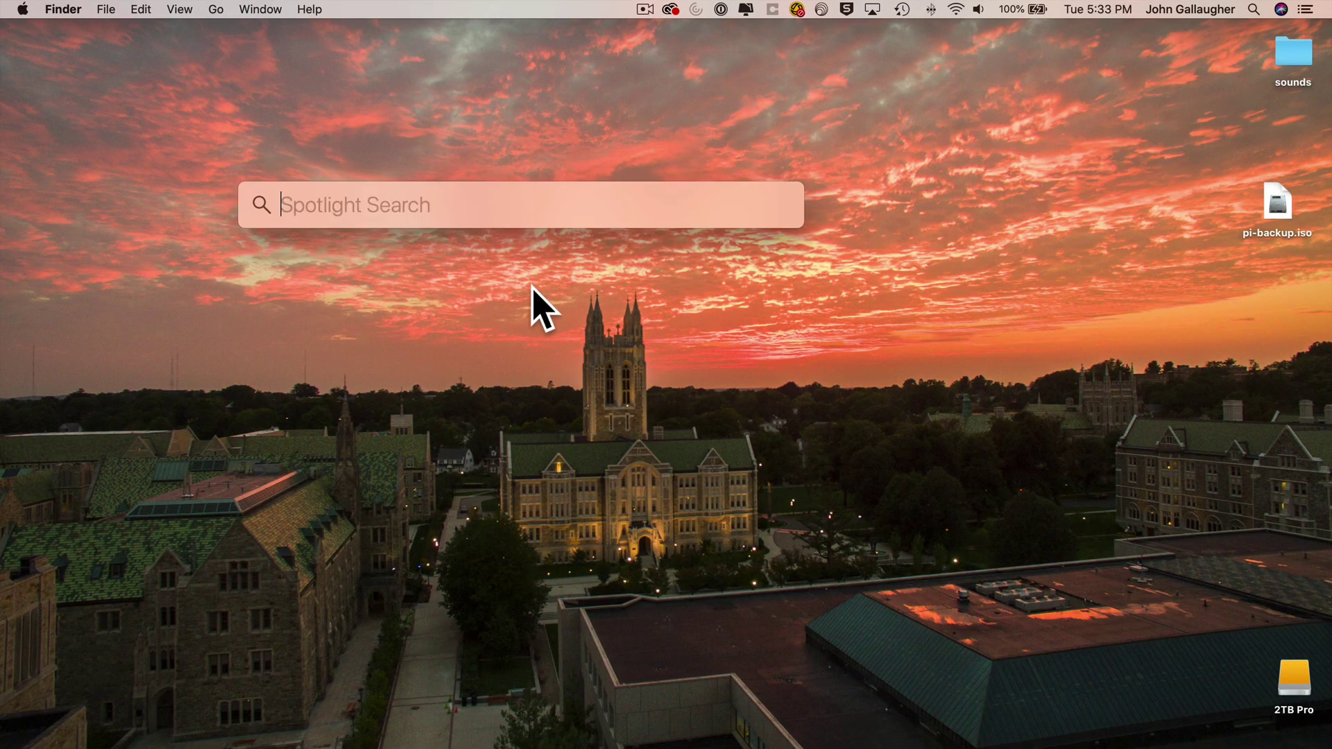
type("termi")
key("Return")
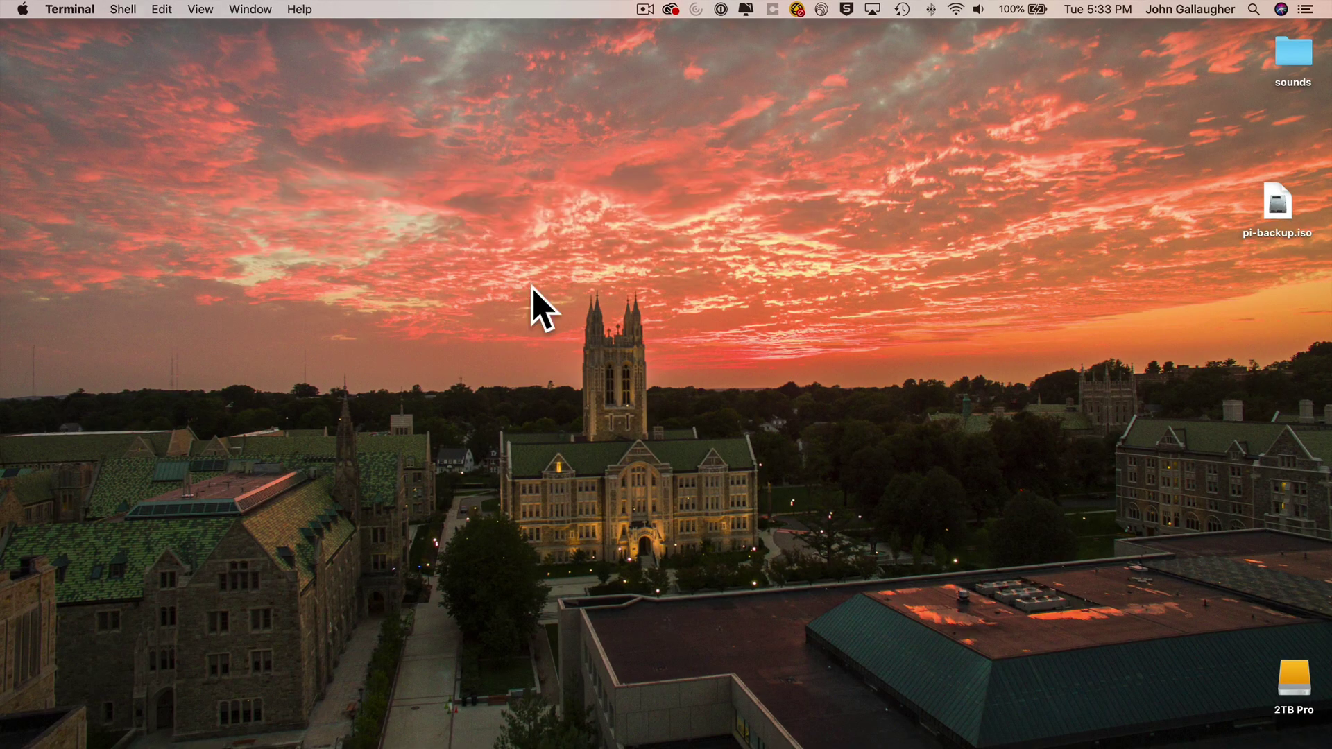
key("super+plus")
key("super+plus")
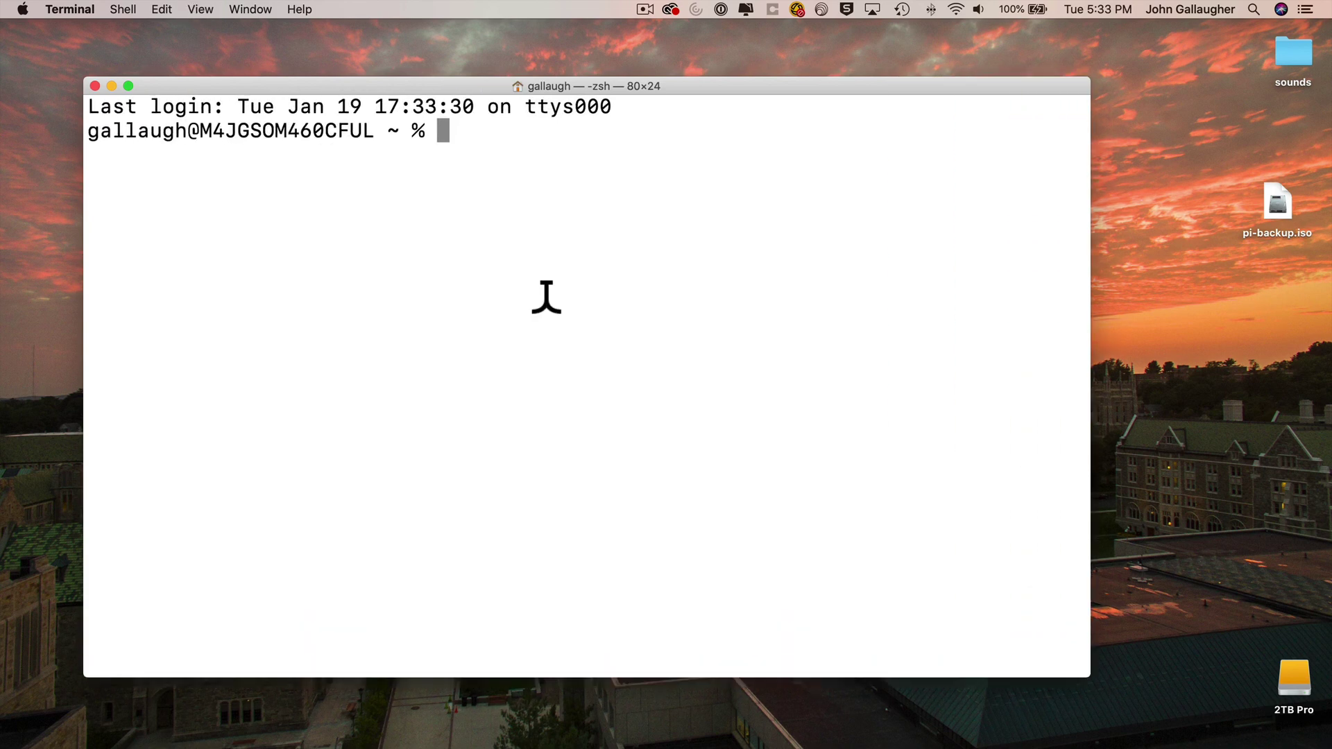
type("ssh pi@pi")
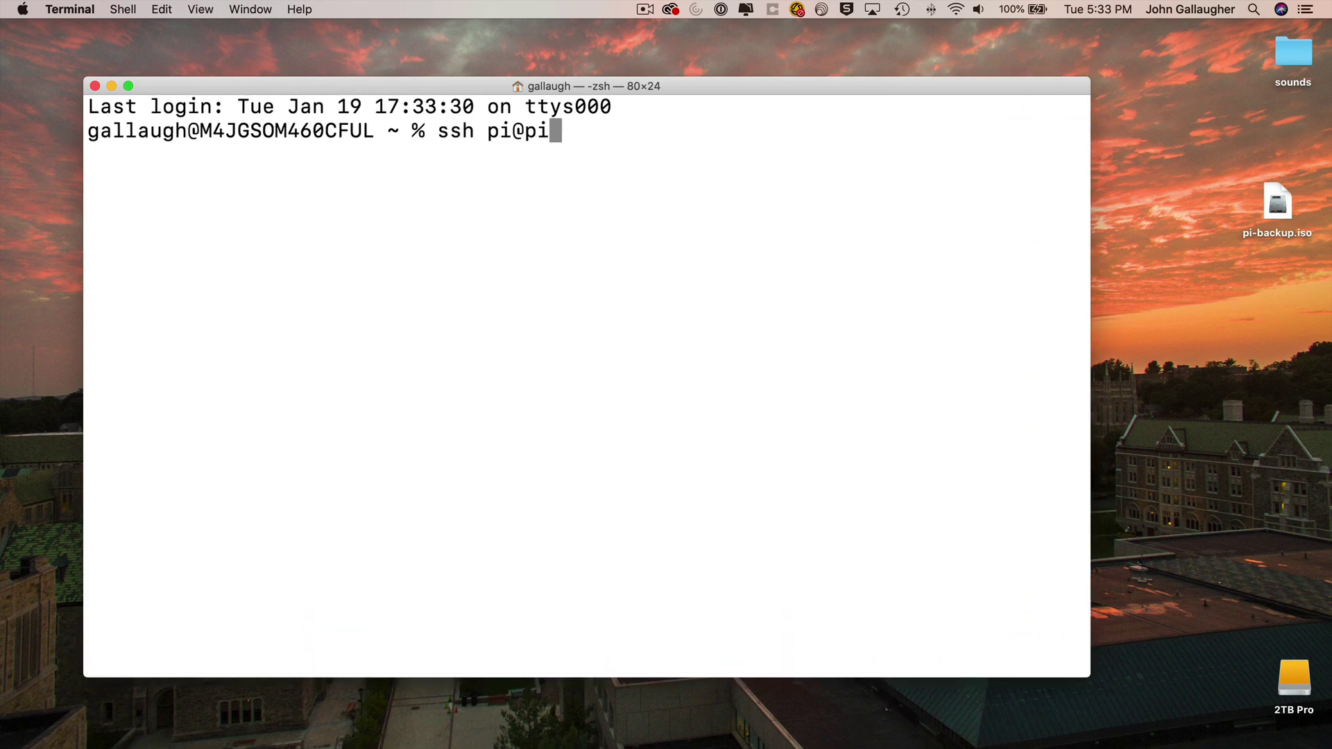
type("-backup.local")
key("Return")
type("yes")
key("Return")
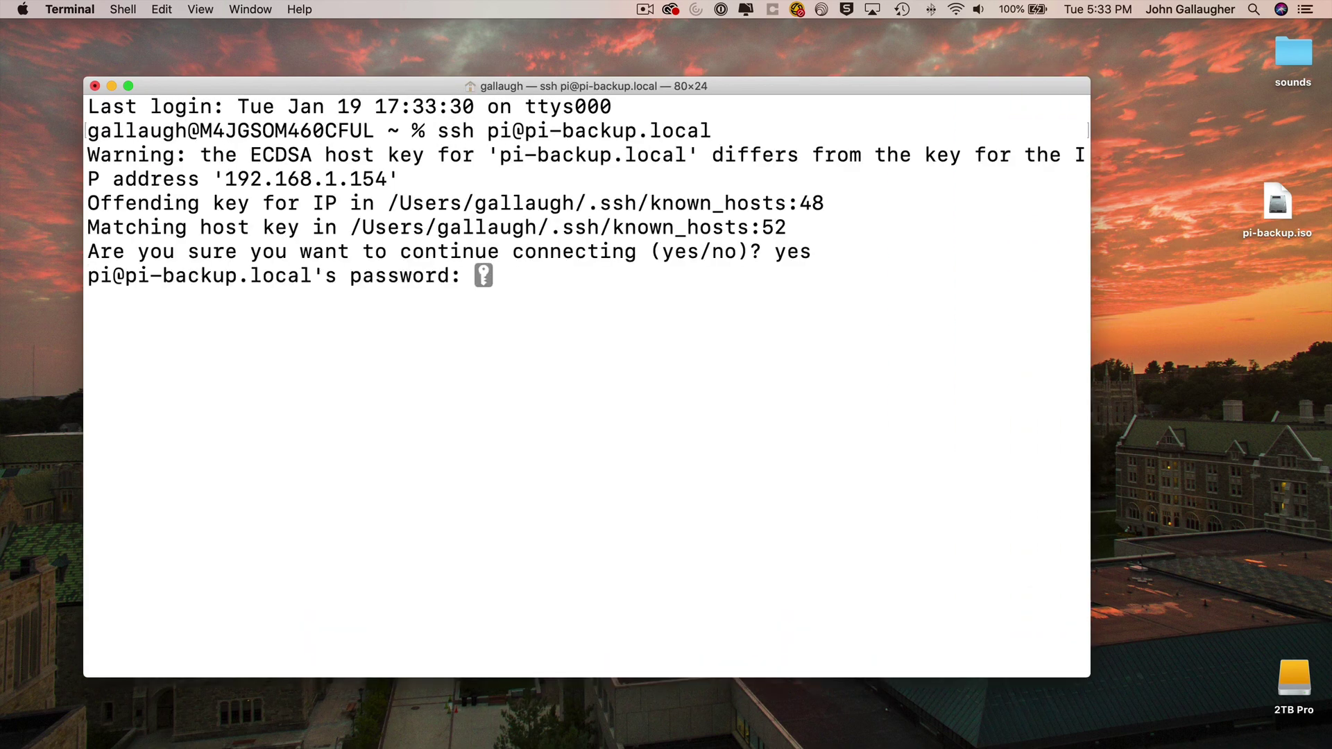
key("Return")
type("sudo ras")
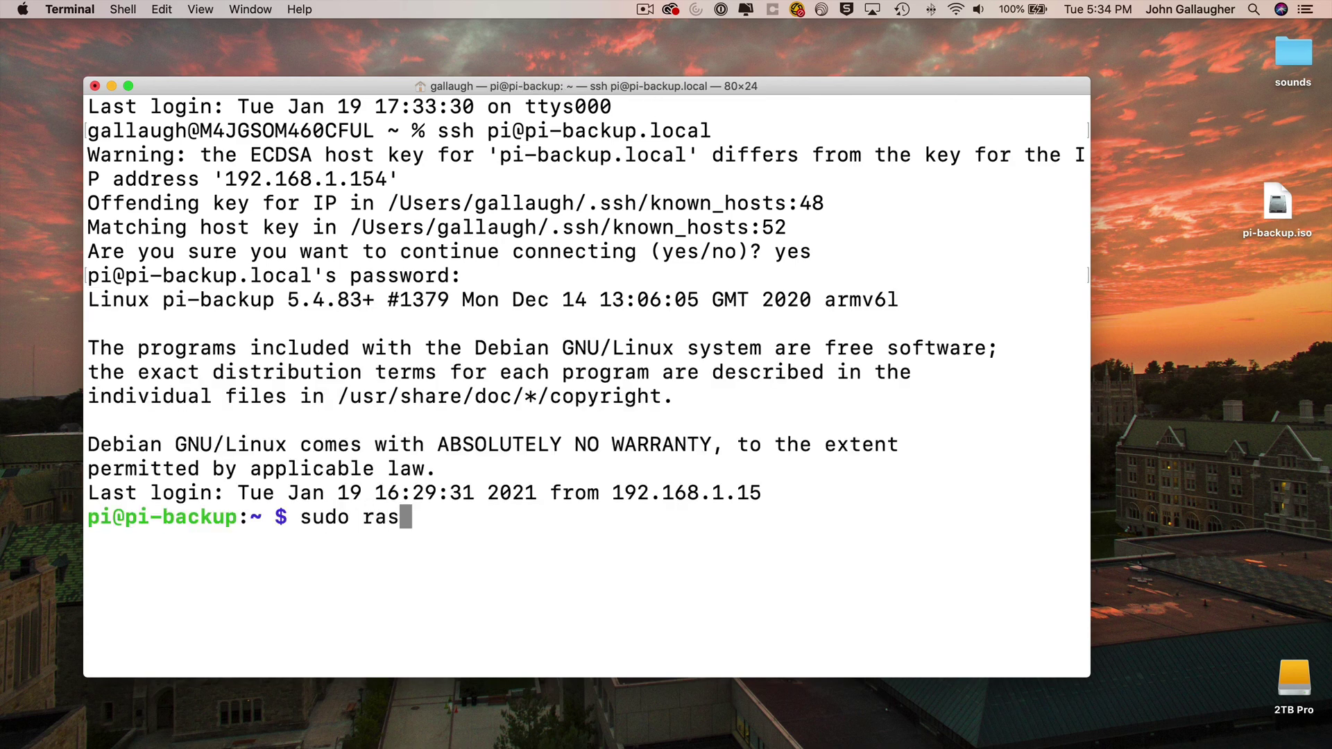
type("pi-config")
key("Return")
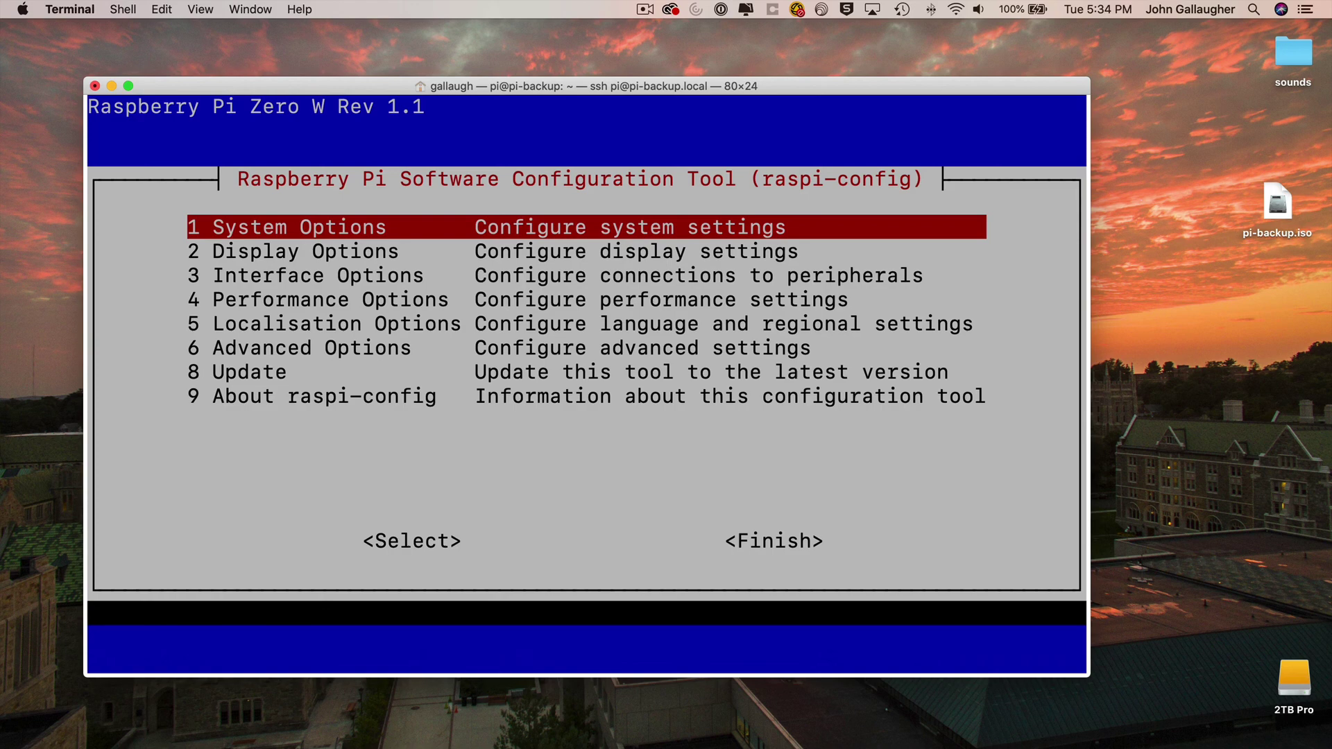
- Change the hostname from pi-backup to my-new-pi under System Options > S4 Hostname, then finish raspi-config
key("Return")
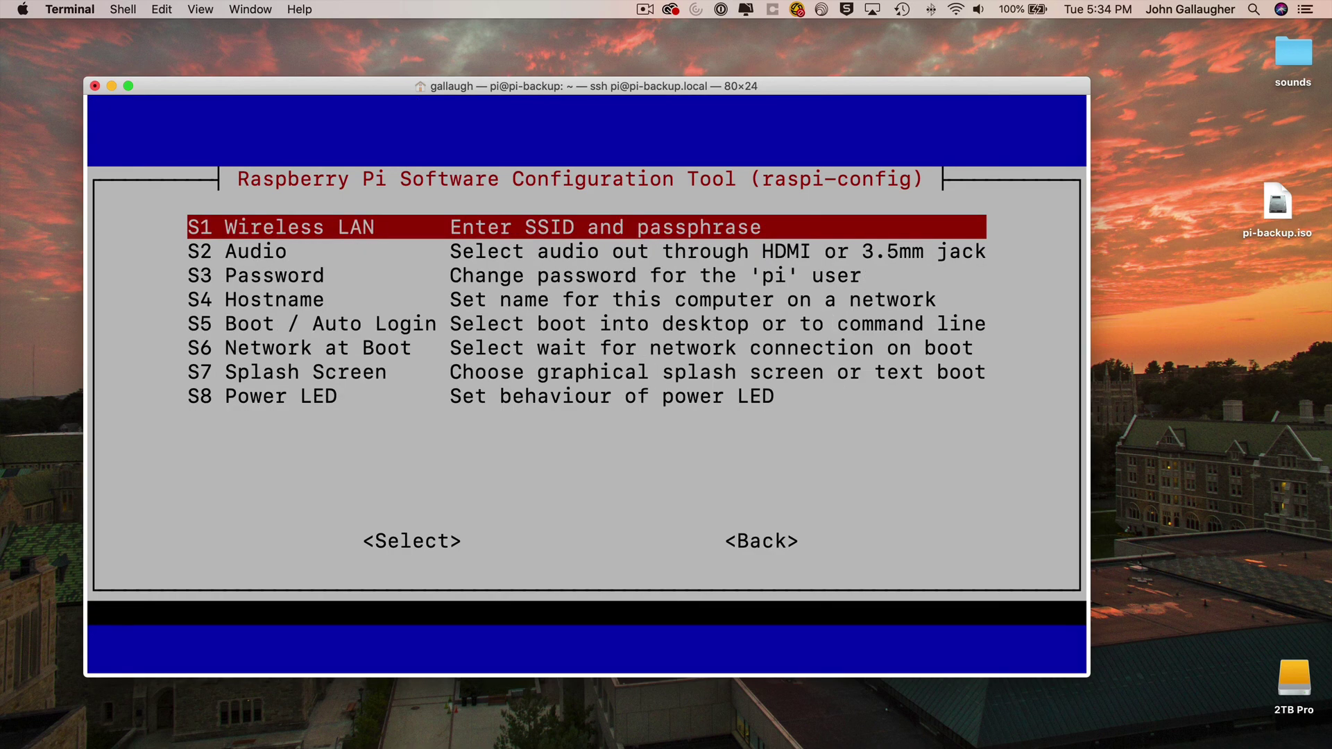
key("Down")
key("Down")
key("Down")
key("Return")
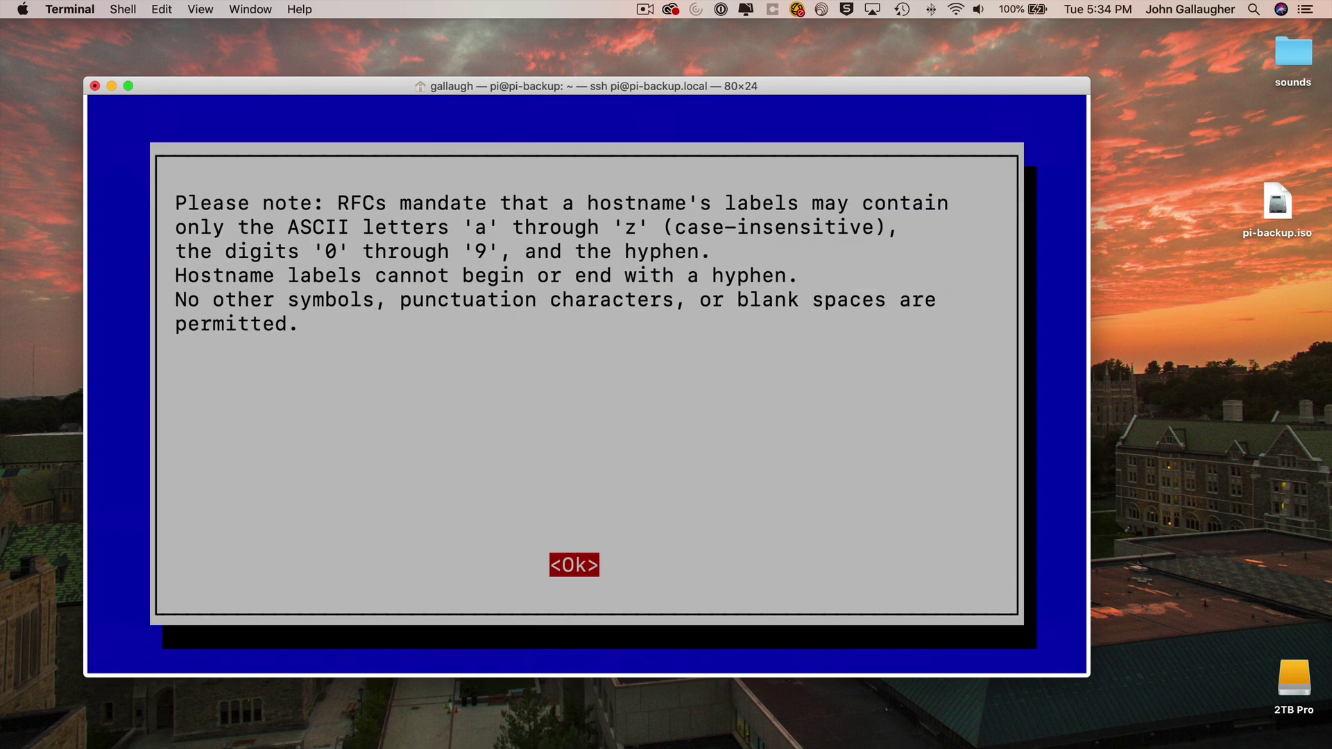
key("Return")
key("BackSpace")
key("BackSpace")
key("BackSpace")
key("BackSpace")
key("BackSpace")
key("BackSpace")
key("BackSpace")
key("BackSpace")
key("BackSpace")
type("m")
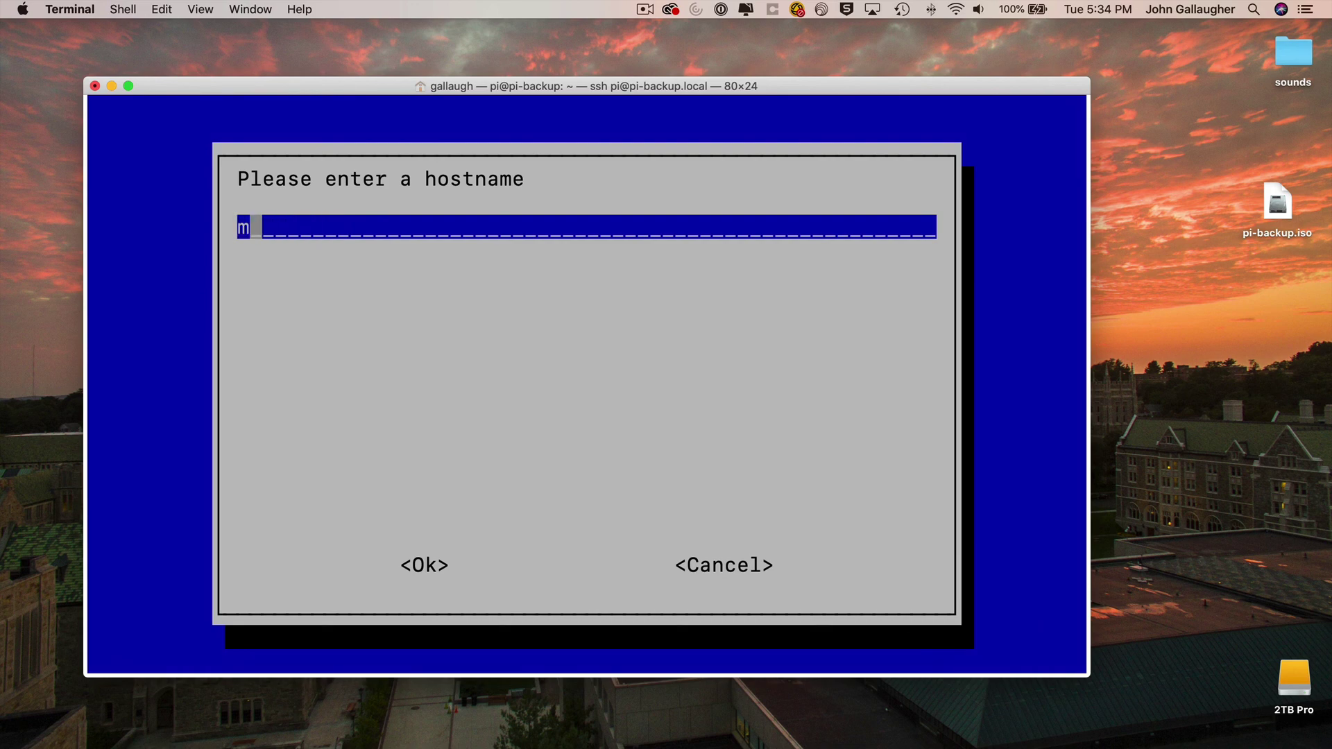
type("y-new-pi")
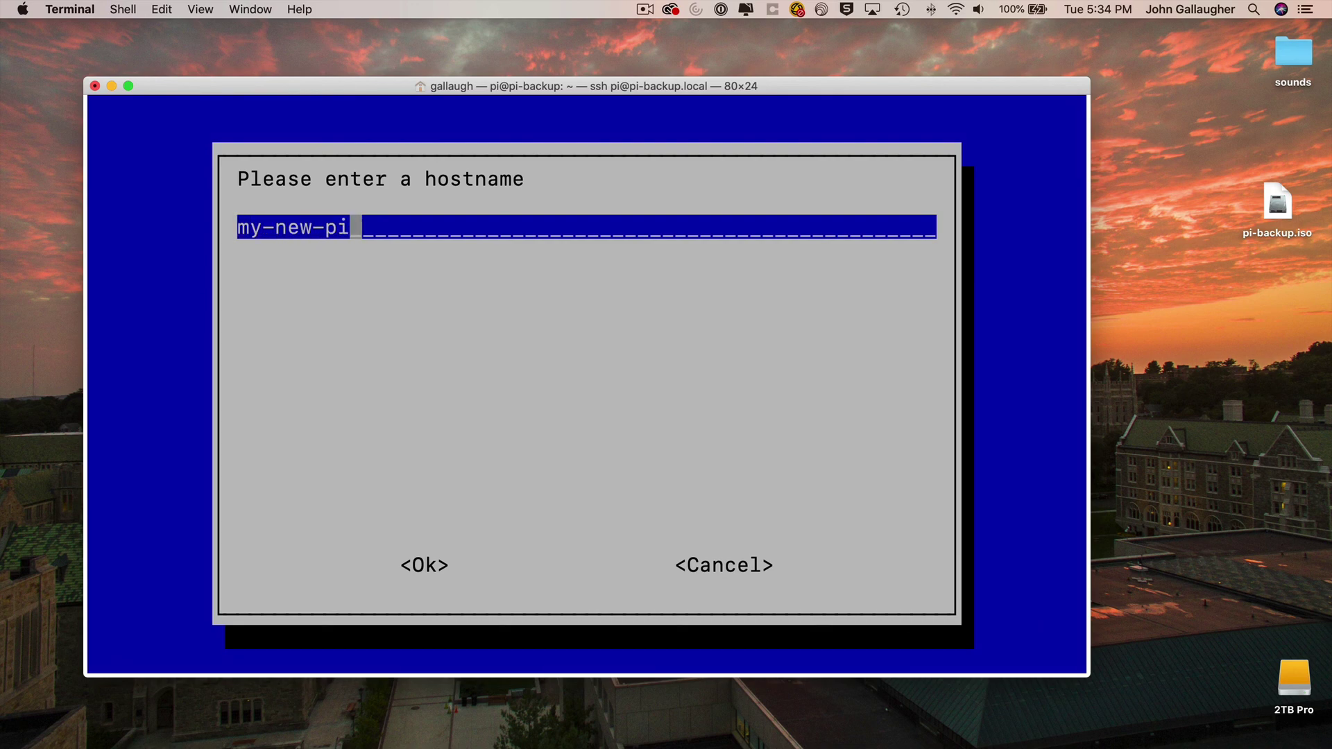
key("Return")
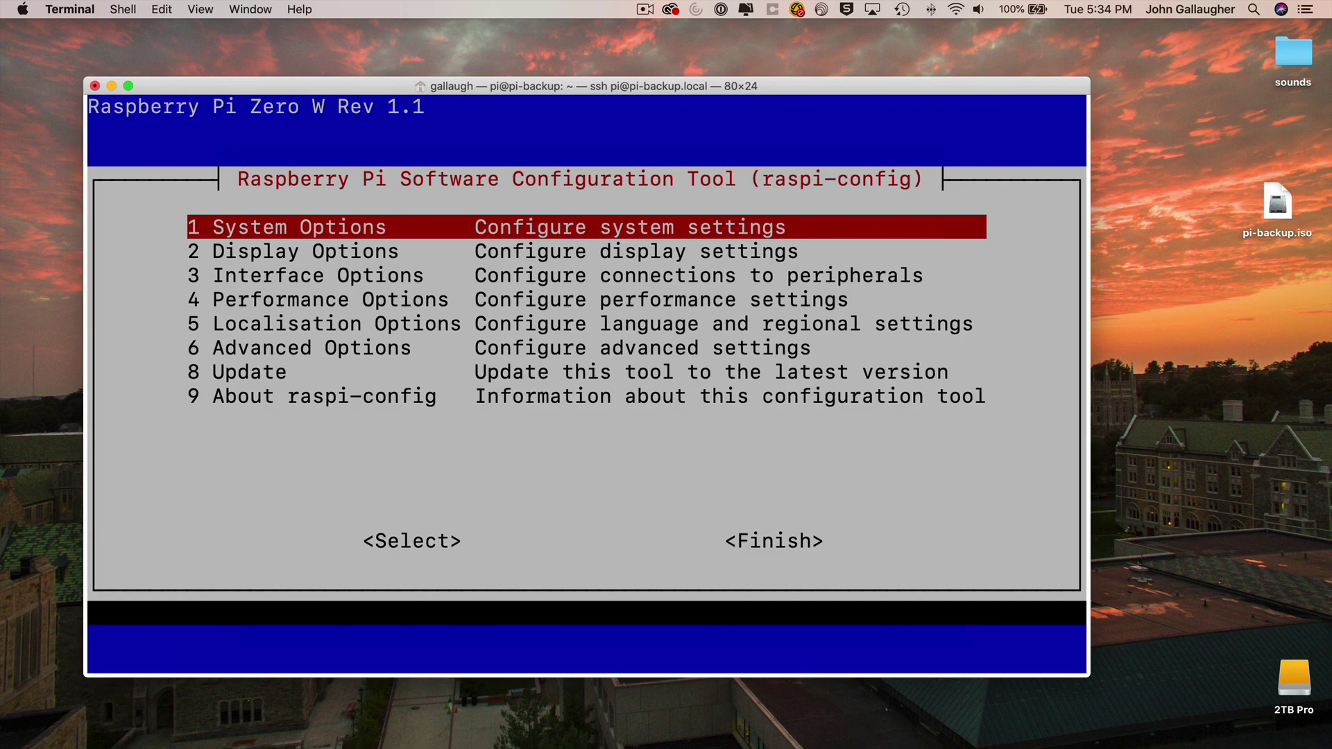
key("Tab")
key("Tab")
key("Return")
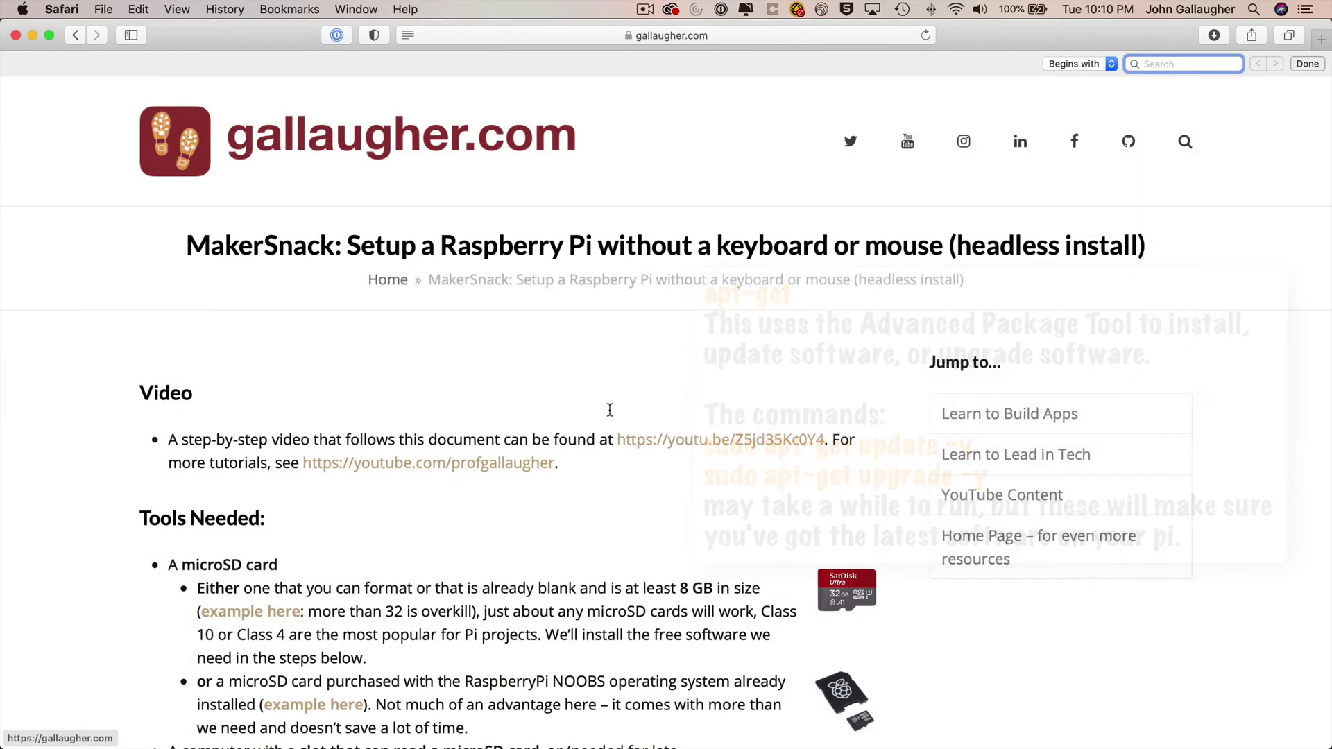
scroll(796, 505, "down", 20)
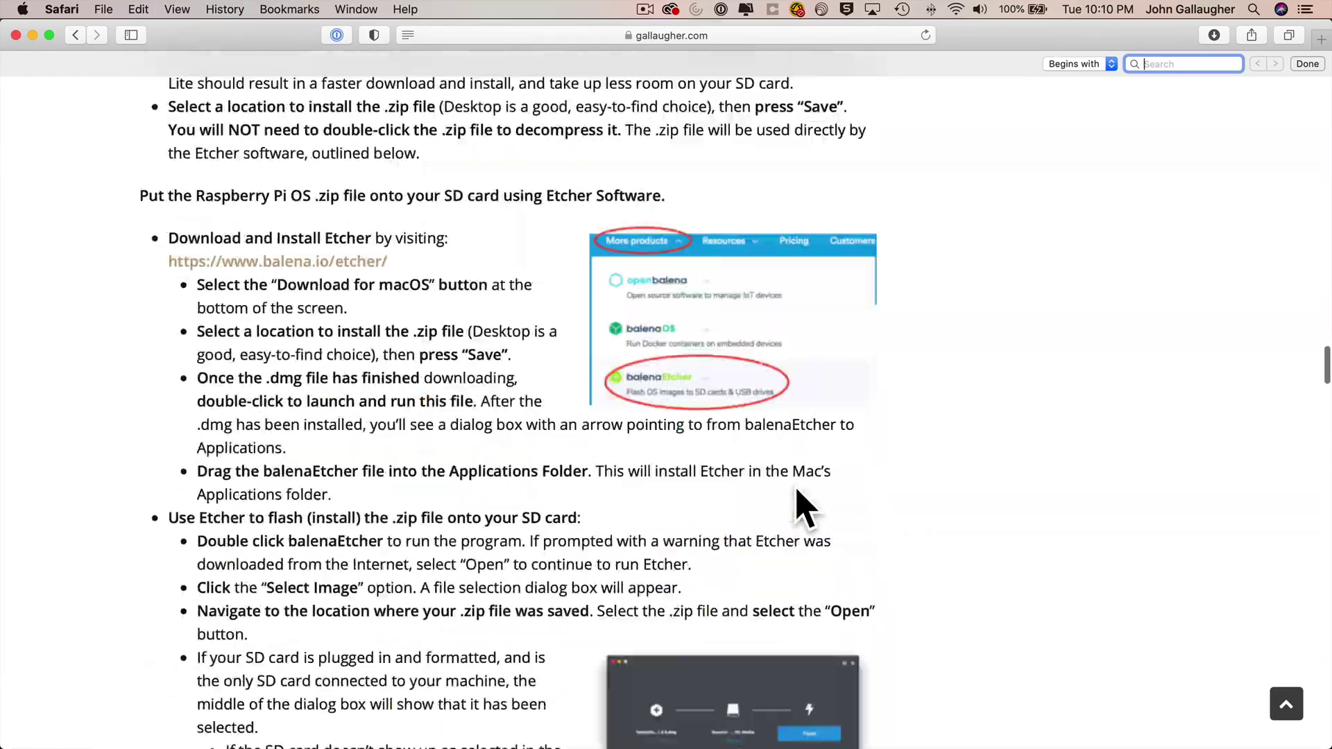
- Scroll the tutorial down to Step 13: Update the Software on your Pi
scroll(796, 506, "down", 20)
scroll(796, 506, "down", 10)
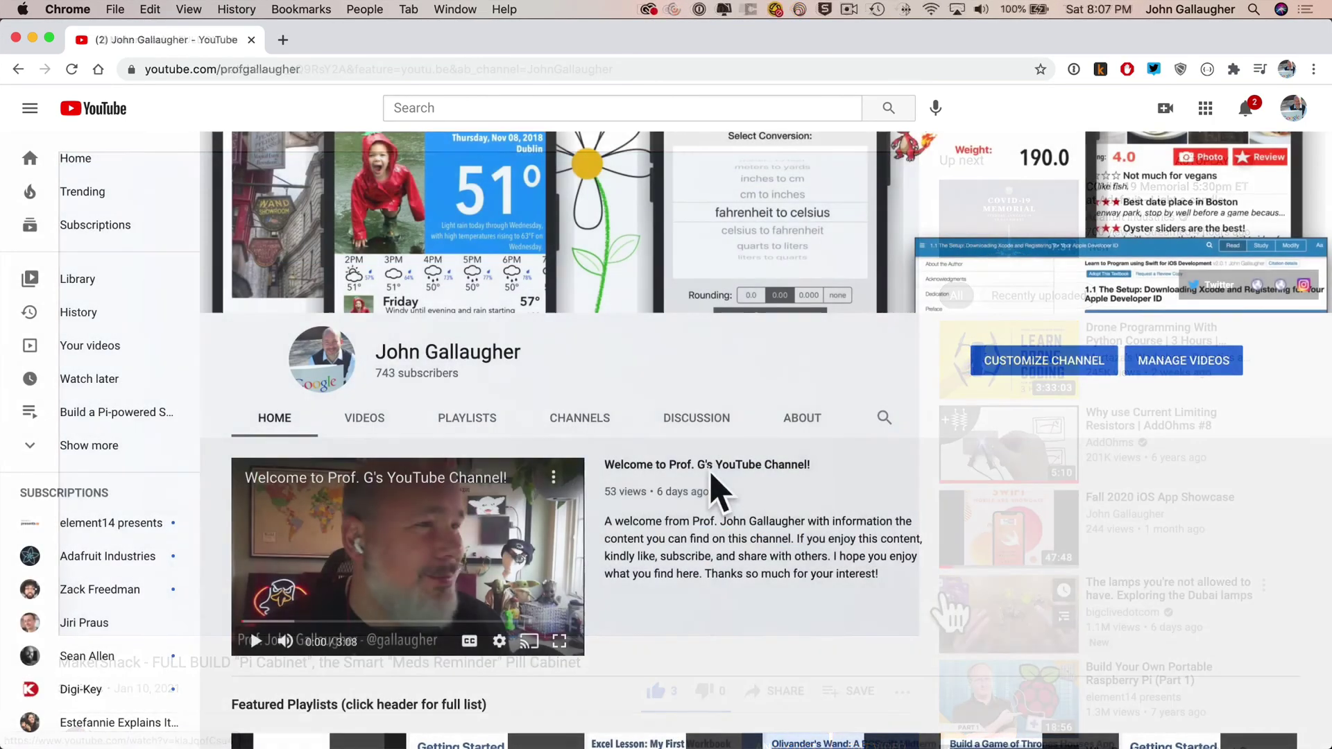
- Scroll the YouTube channel page down to the Featured Playlists section
scroll(707, 490, "down", 5)
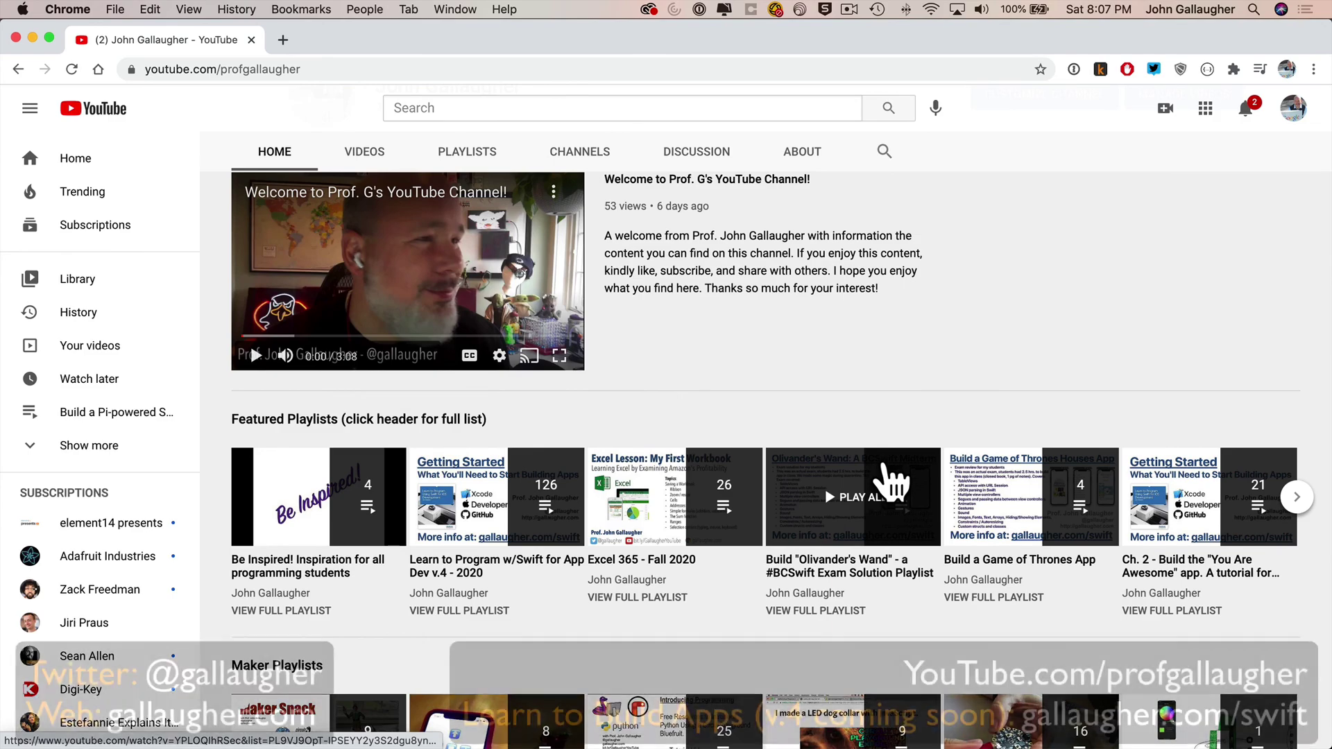
scroll(888, 486, "down", 2)
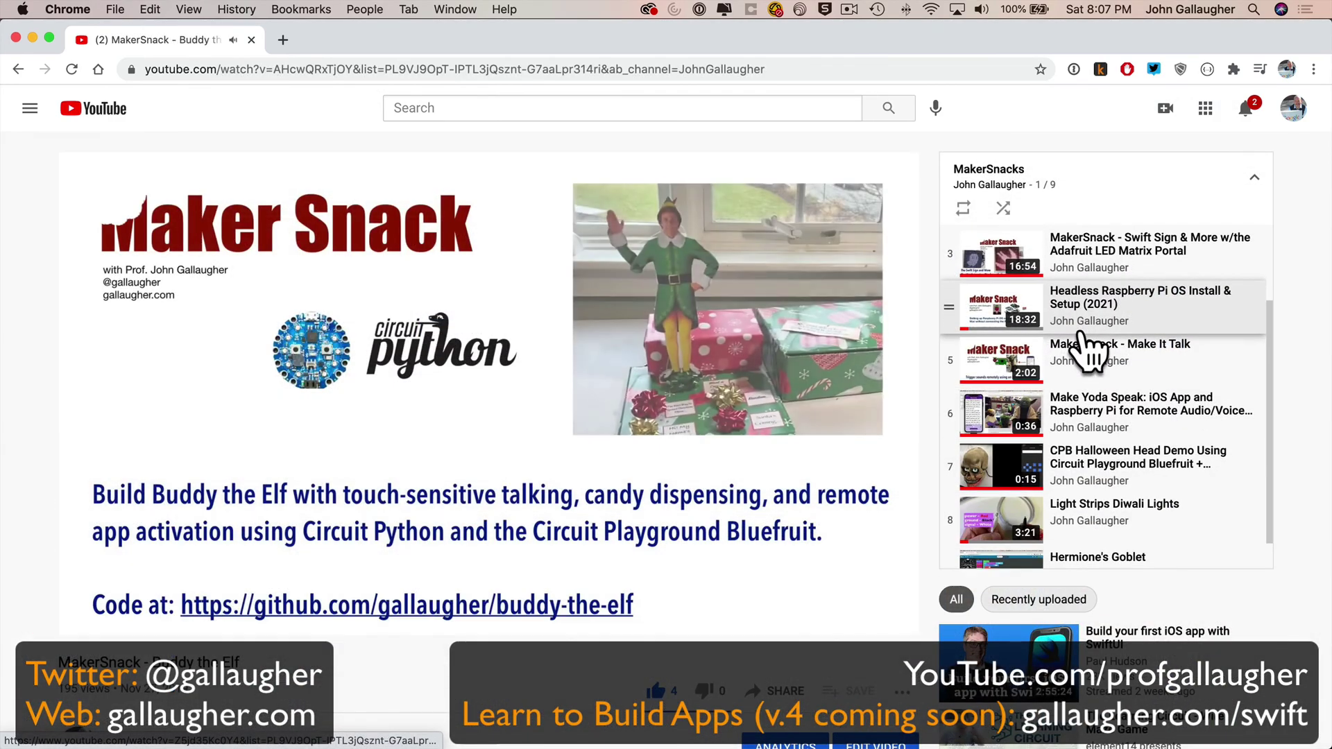